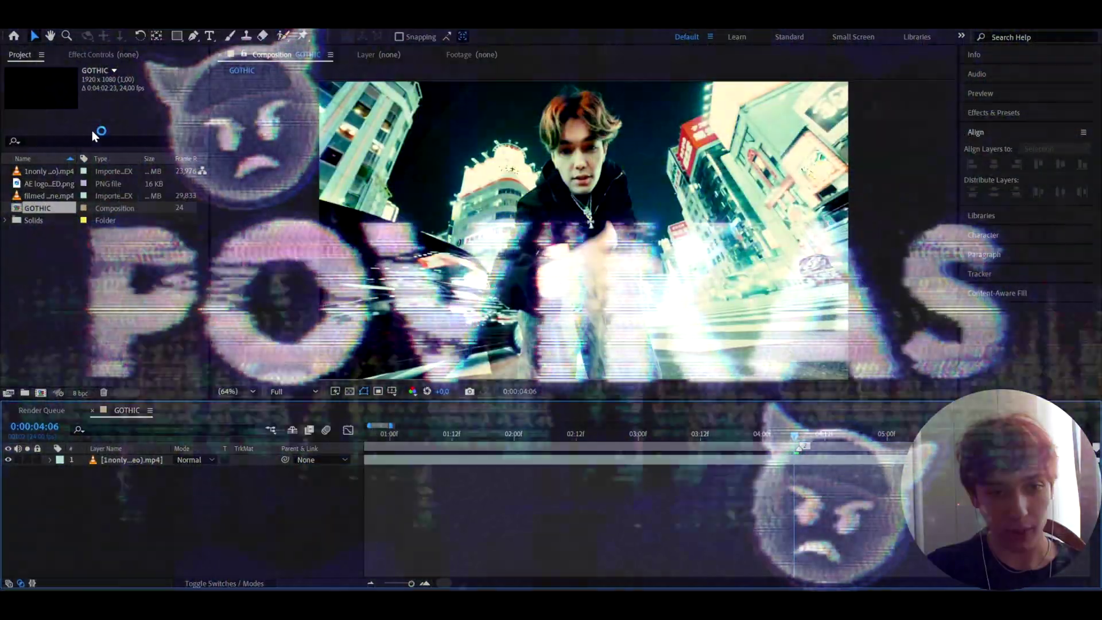
Start a new text layer over the street footage in the DEADLY GROUND font.
click(781, 459)
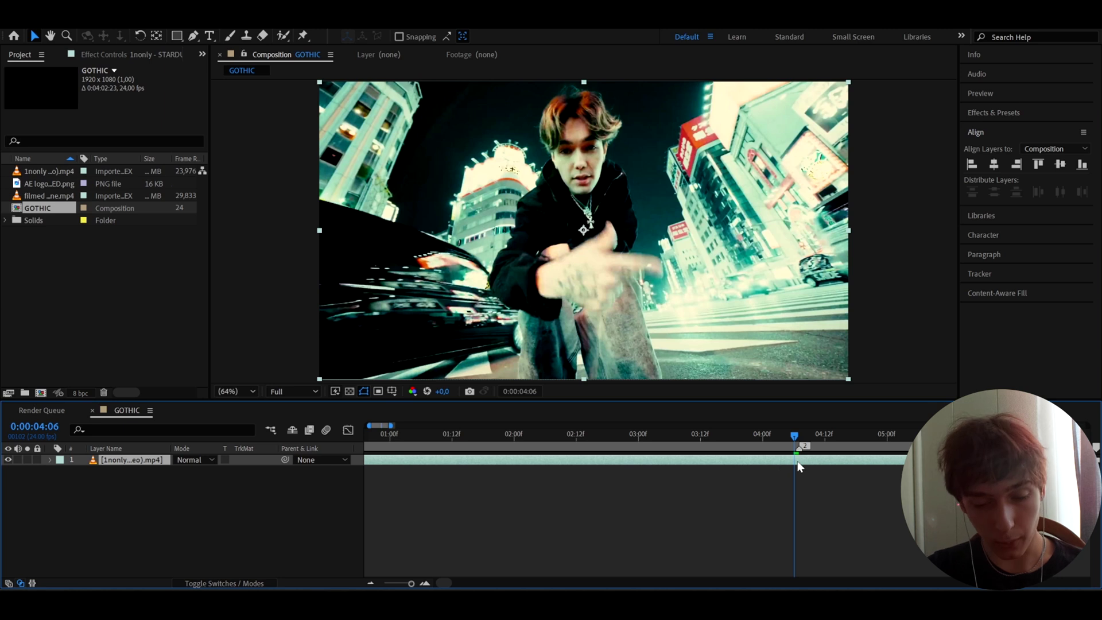
click(209, 36)
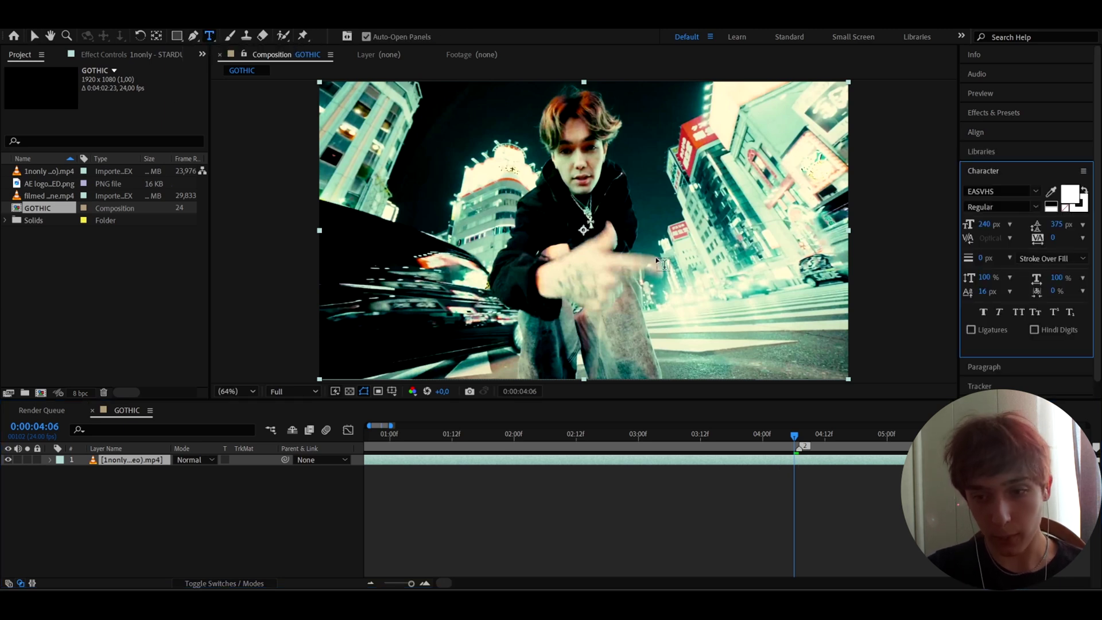
click(1007, 191)
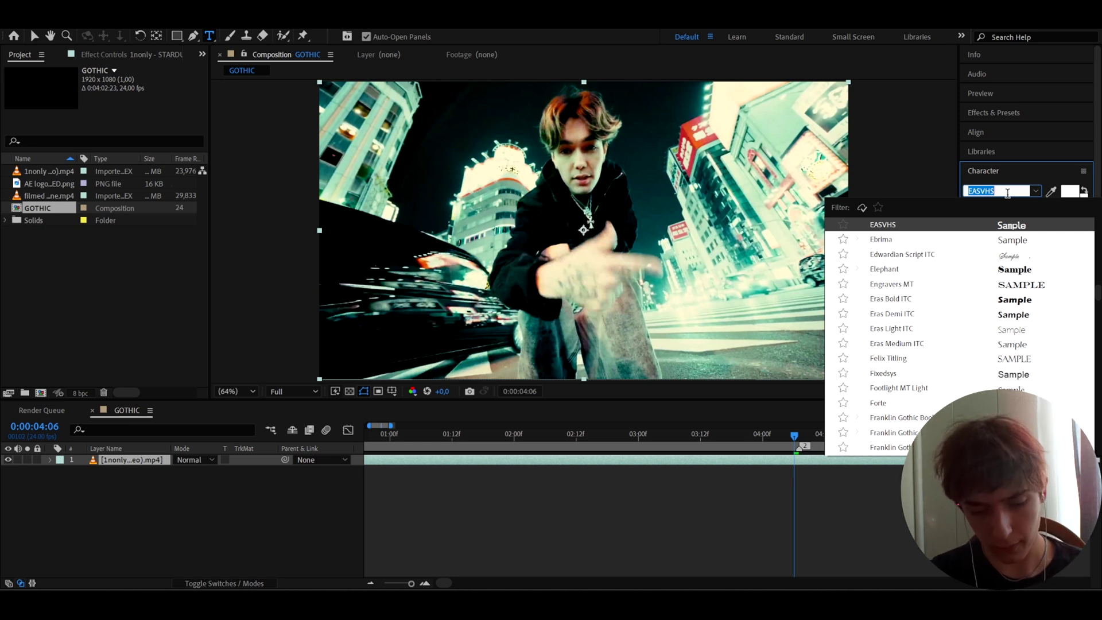
text(dead)
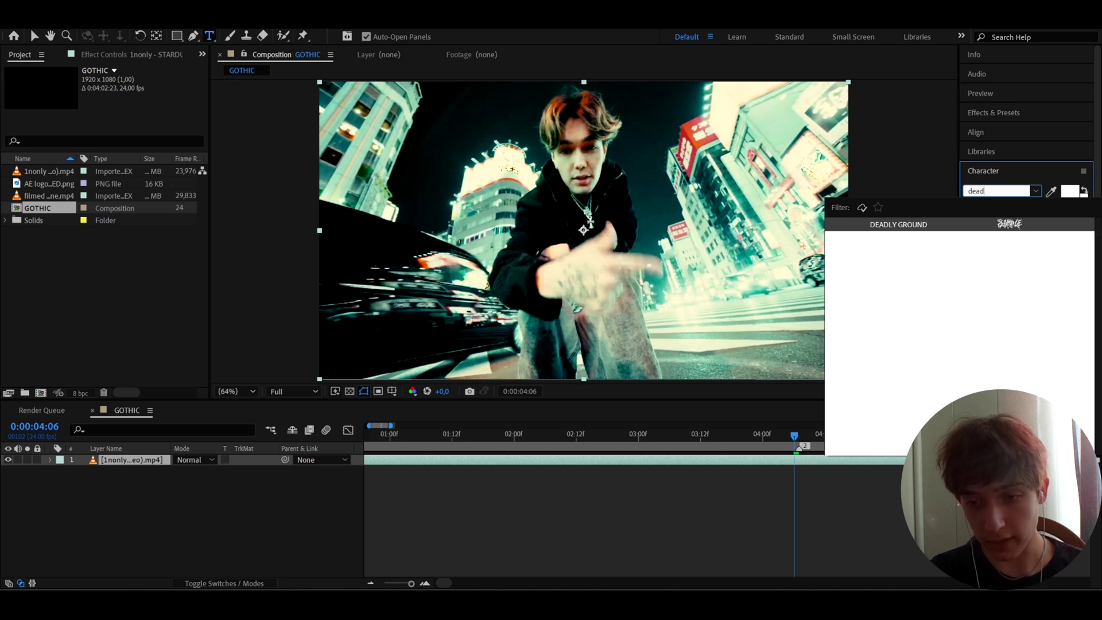
text(l)
click(901, 226)
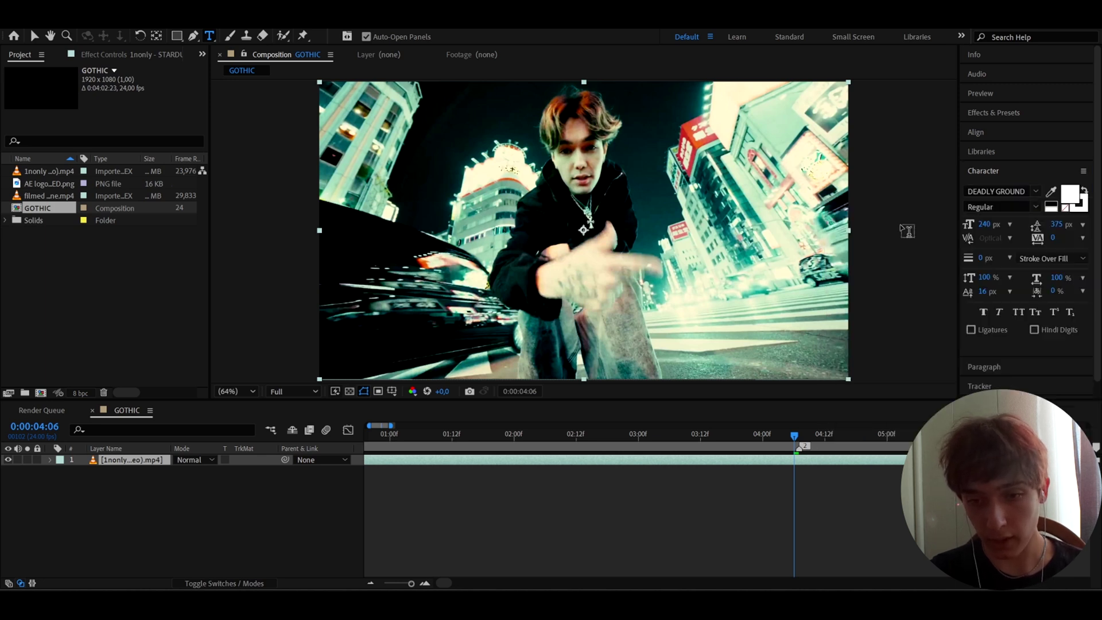
click(453, 221)
Replace the POVIKAS text with GOTHIC set in MB Forever Raw.
text(POVIKAS)
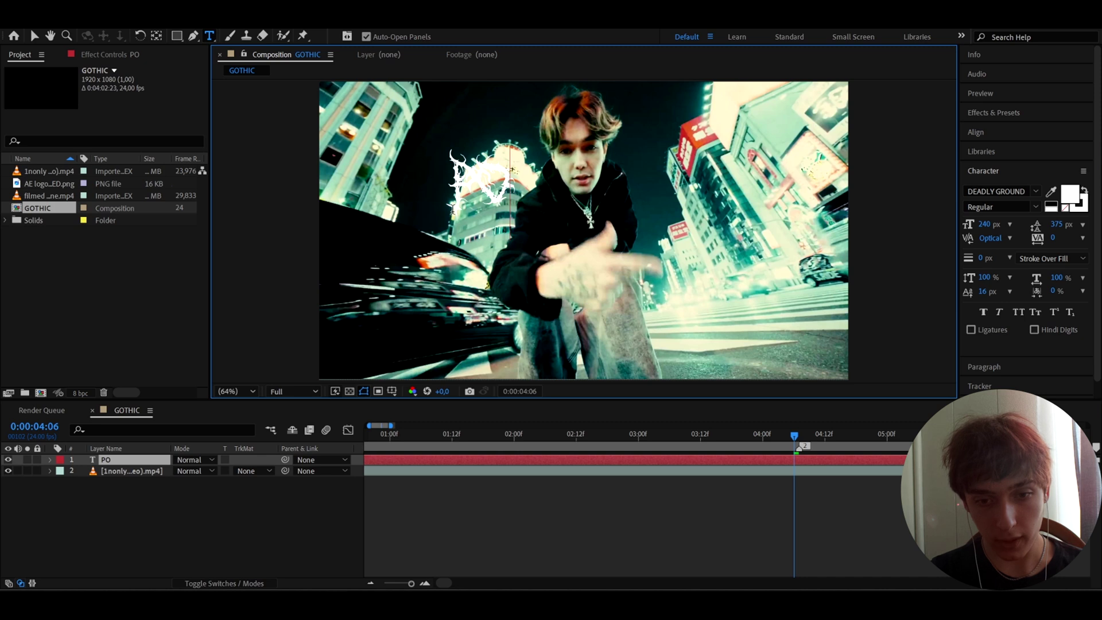
key(BackSpace)
key(BackSpace)
key(BackSpace)
key(BackSpace)
key(BackSpace)
key(BackSpace)
key(BackSpace)
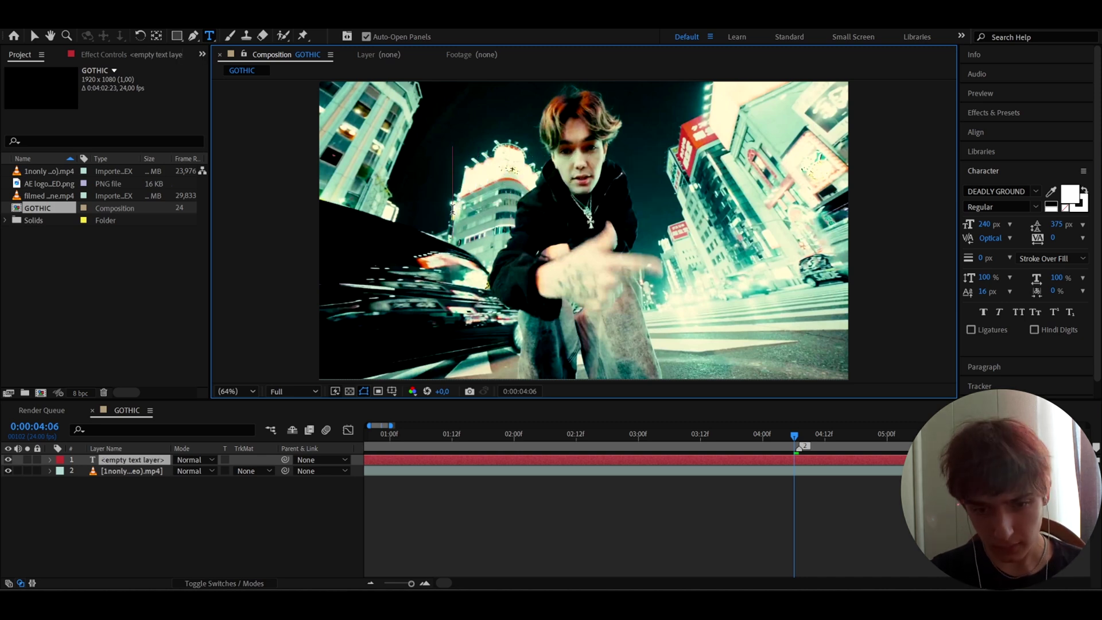
text(GOTH)
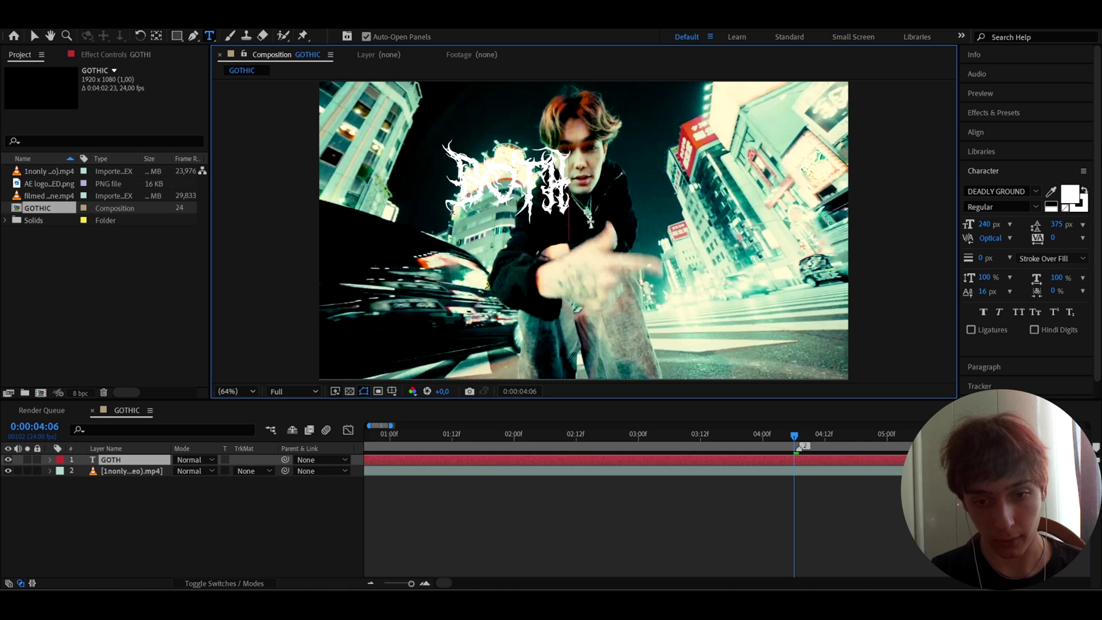
text(IC)
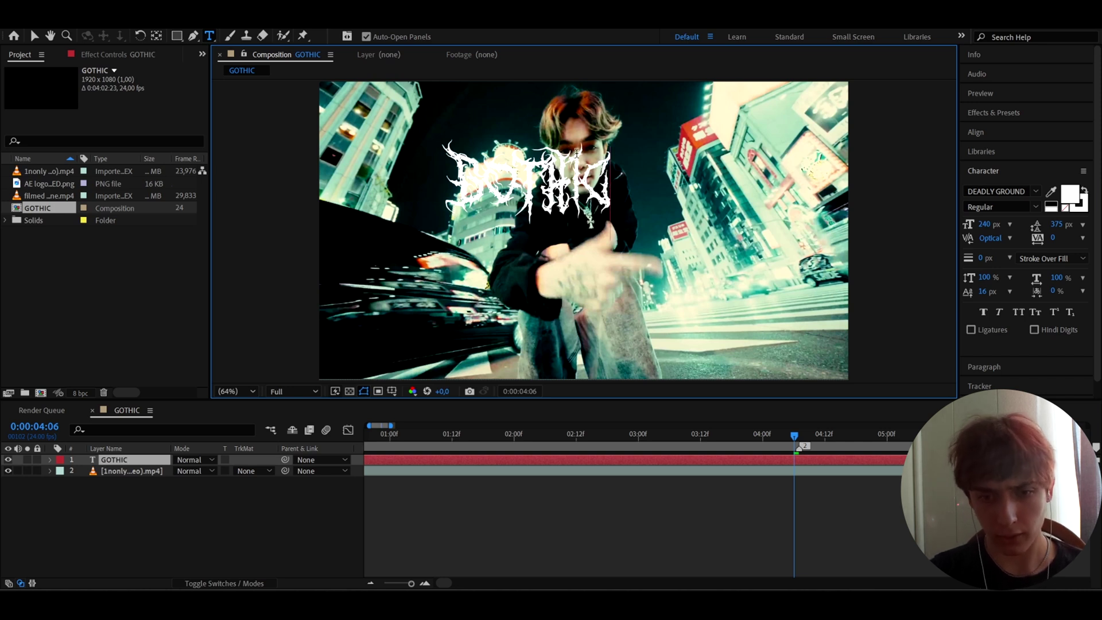
key(BackSpace)
key(BackSpace)
key(BackSpace)
key(BackSpace)
key(BackSpace)
key(BackSpace)
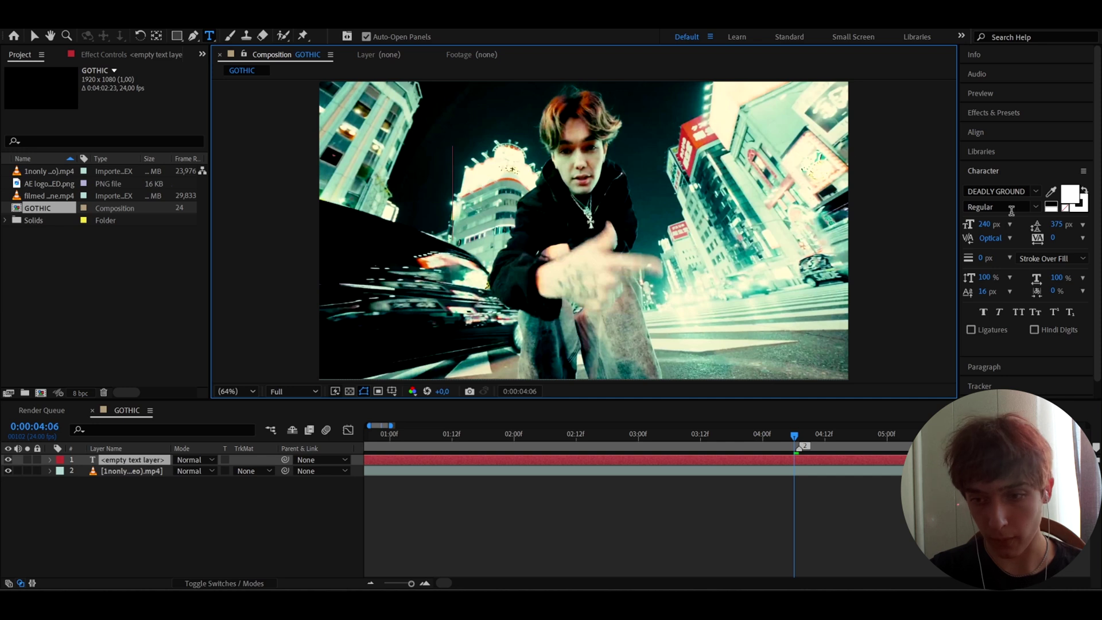
click(1006, 189)
text(mb fo)
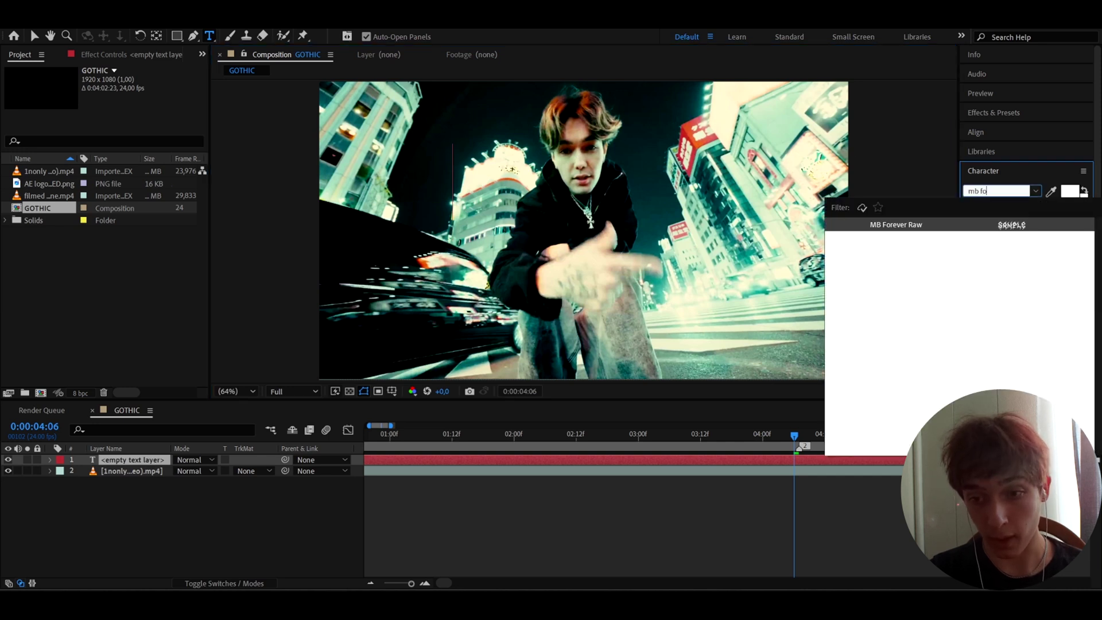
text(r)
click(941, 225)
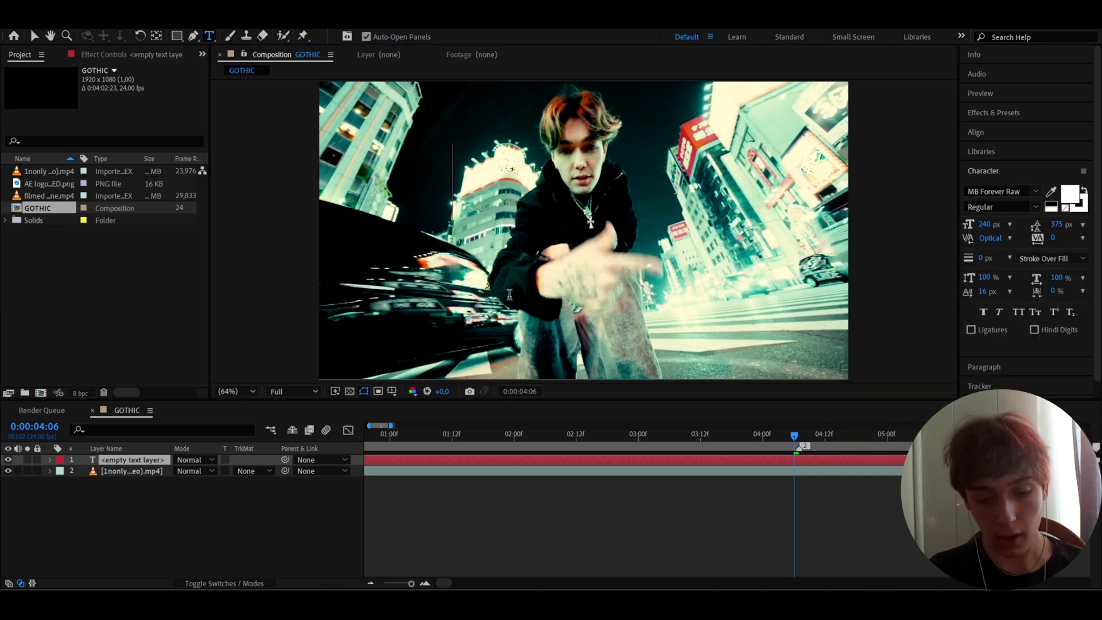
text(GOTHIC)
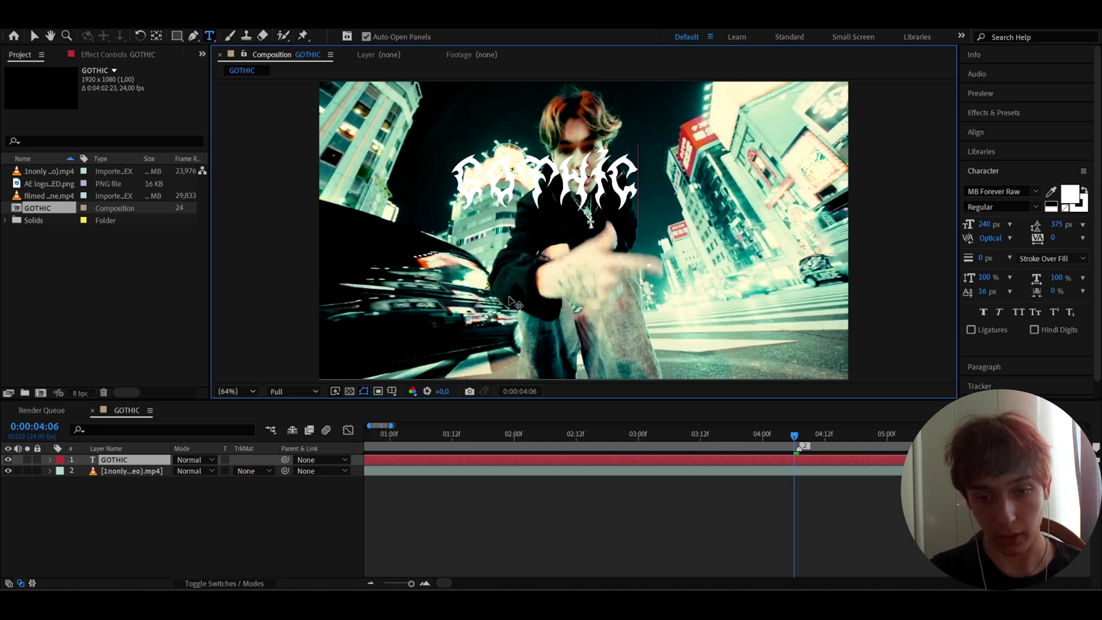
Switch the GOTHIC text back to the DEADLY GROUND font.
key(ctrl+a)
click(981, 190)
text(D)
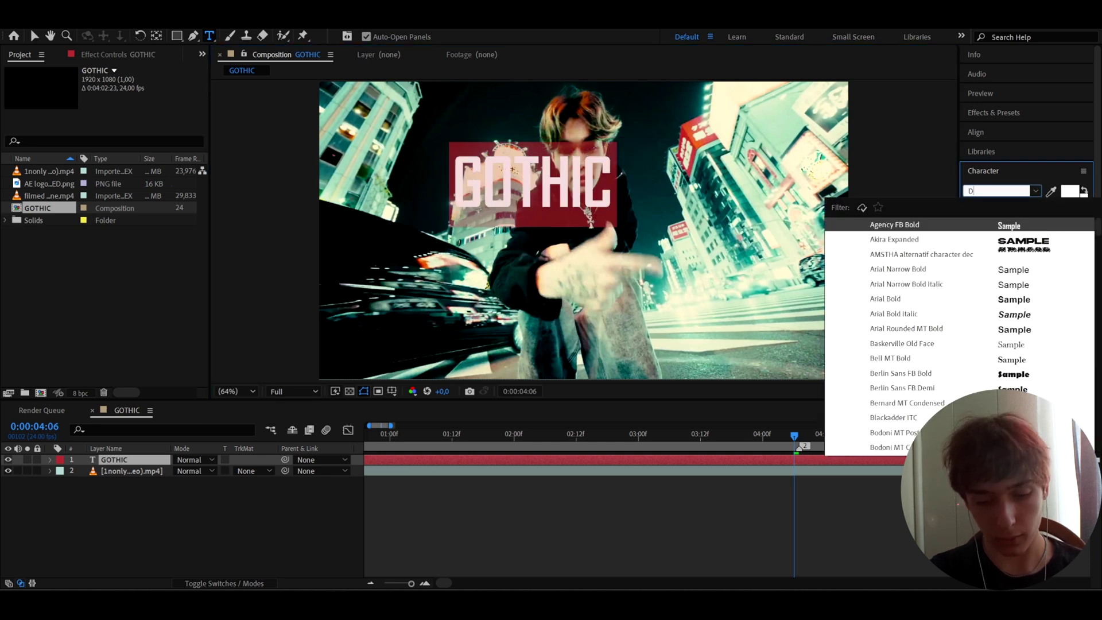
text(EADL)
click(897, 224)
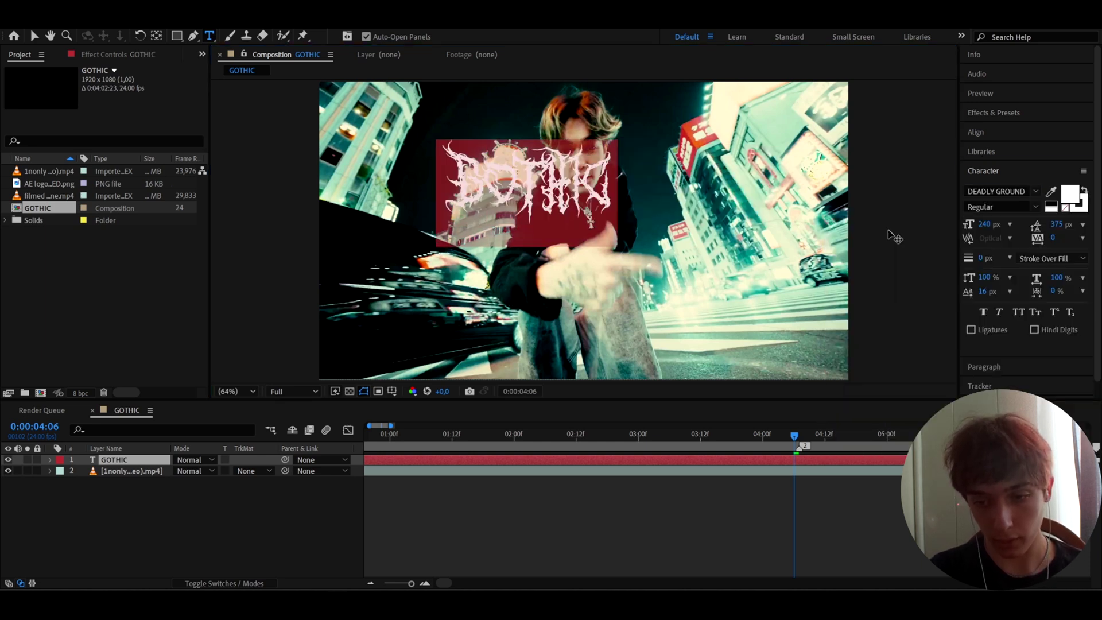
click(156, 38)
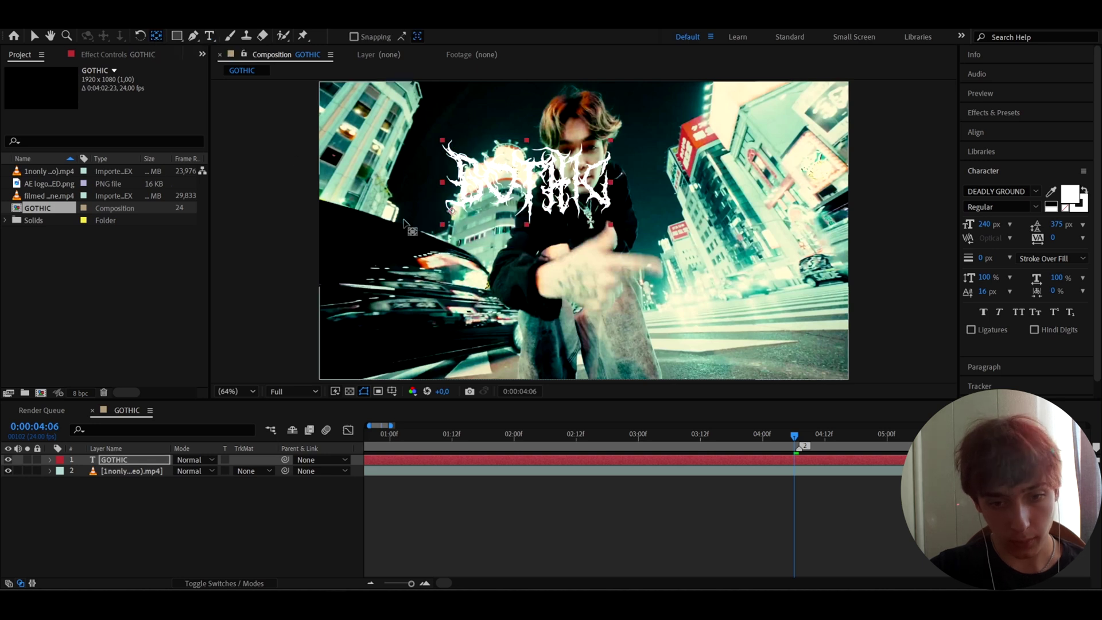
Centre GOTHIC's anchor point and align the title to the comp's horizontal and vertical centre.
key(Caps_Lock)
drag(450, 214, 522, 189)
key(Caps_Lock)
key(v)
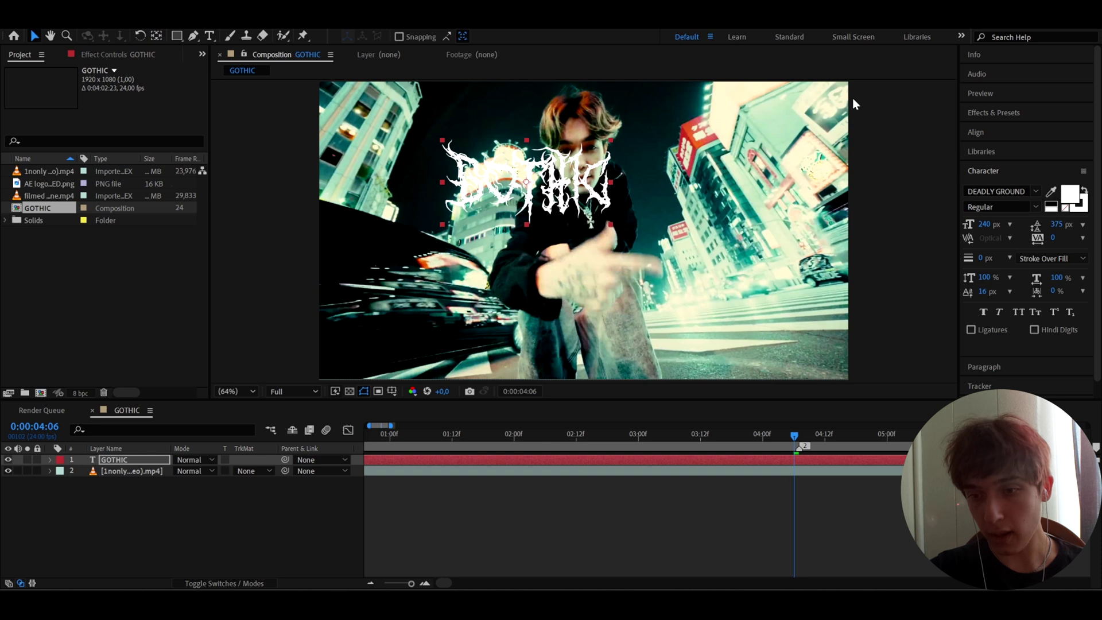
click(973, 132)
click(994, 164)
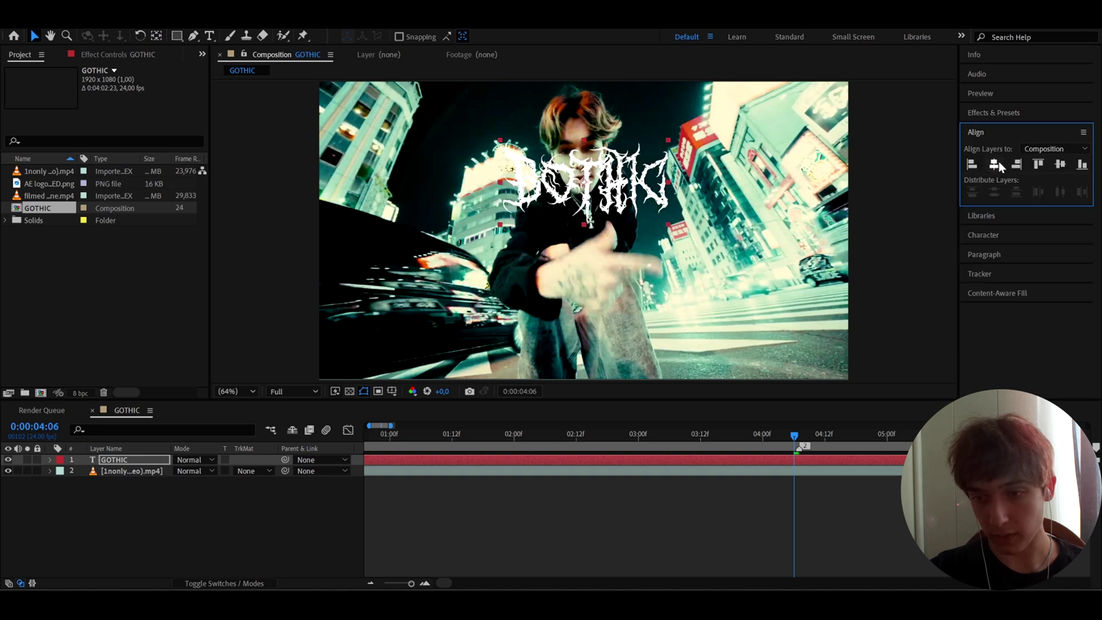
click(1060, 164)
key(ctrl+t)
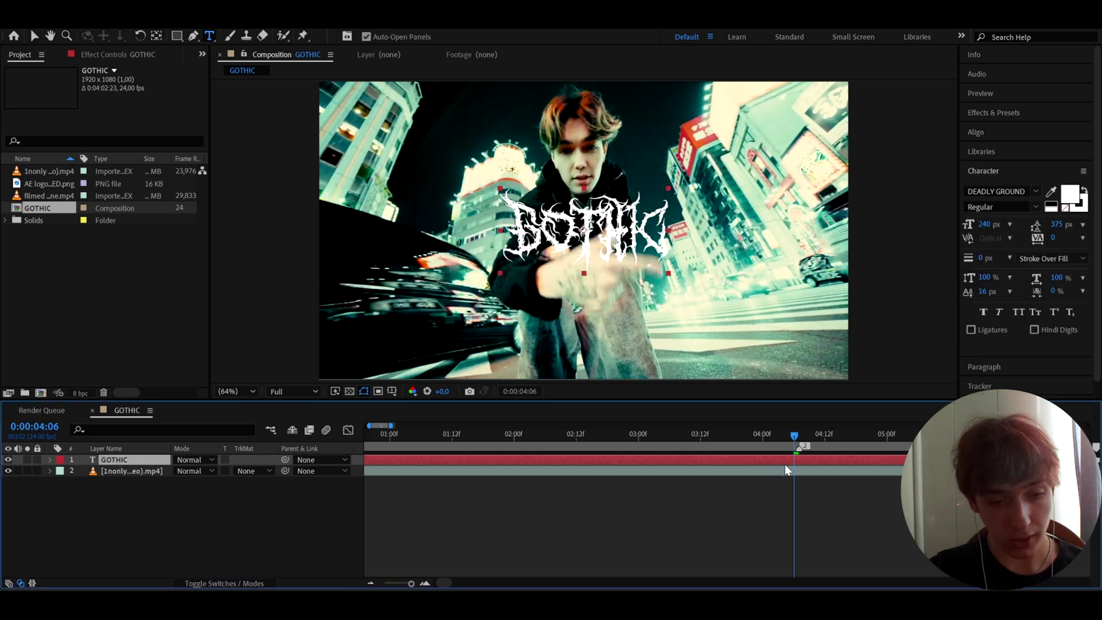
Scale GOTHIC to 133%, then unlink and stretch it to 163 × 301 %.
key(s)
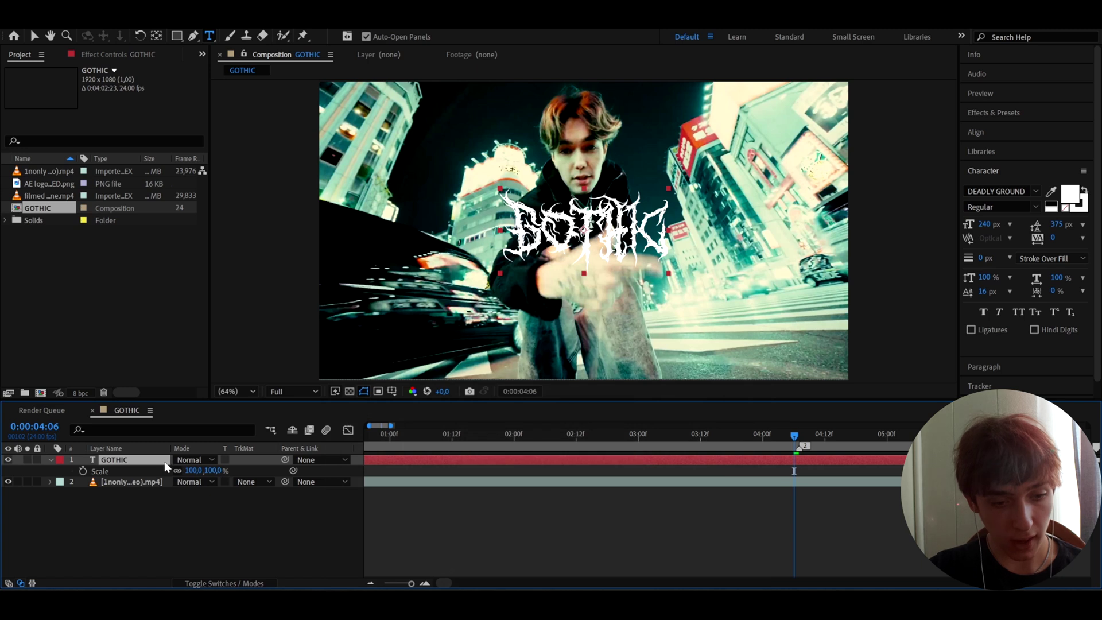
click(190, 470)
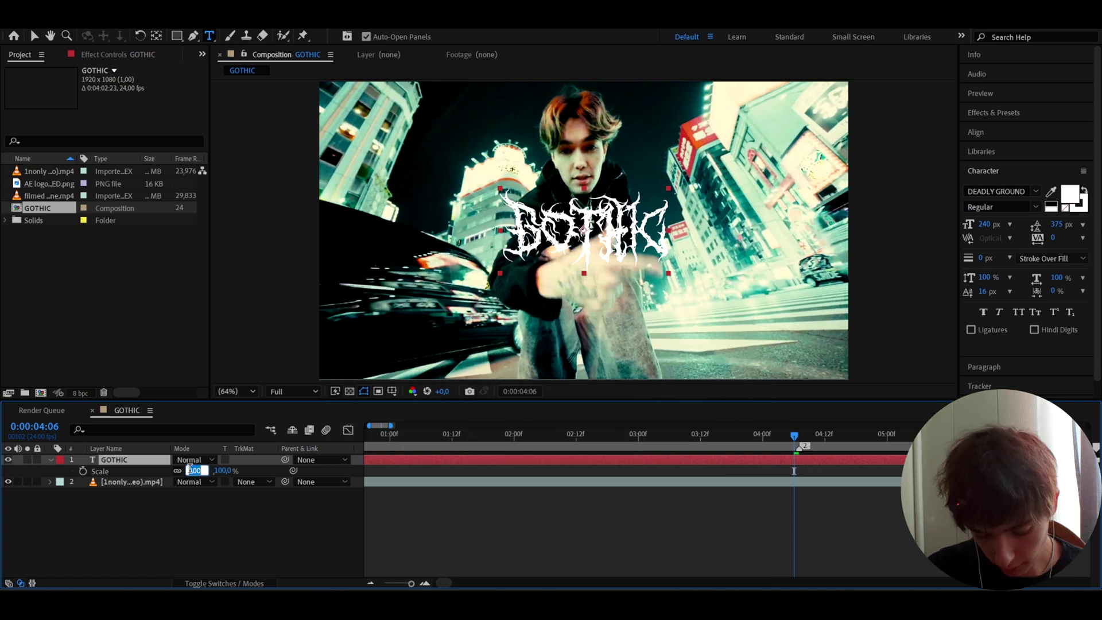
text(133)
key(Return)
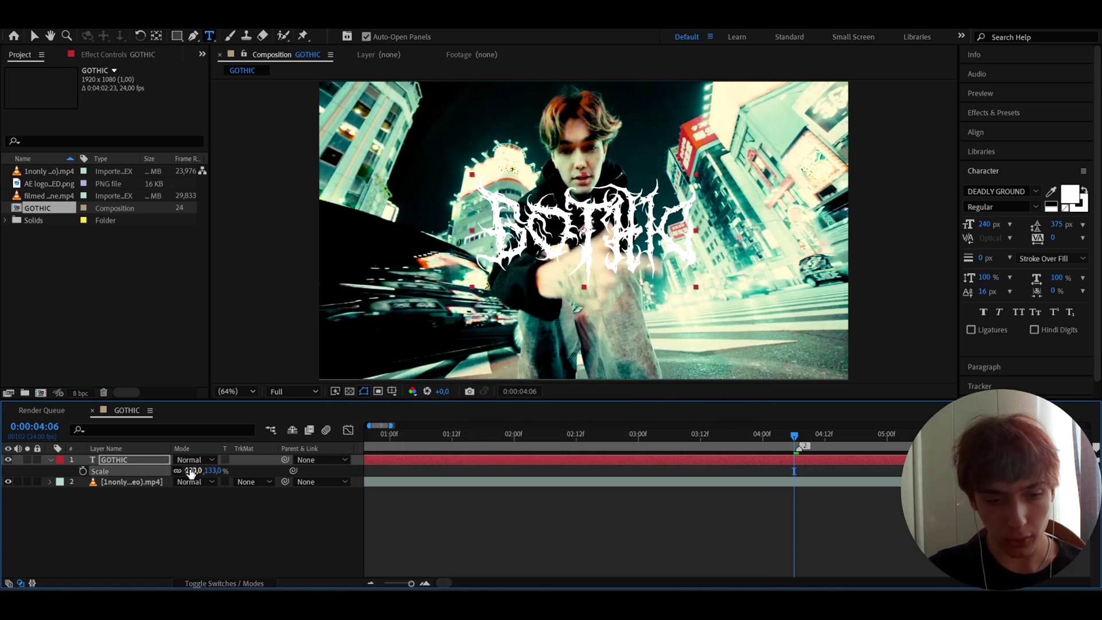
mouse_move(191, 471)
mouse_down()
mouse_move(225, 471)
mouse_move(212, 470)
mouse_up()
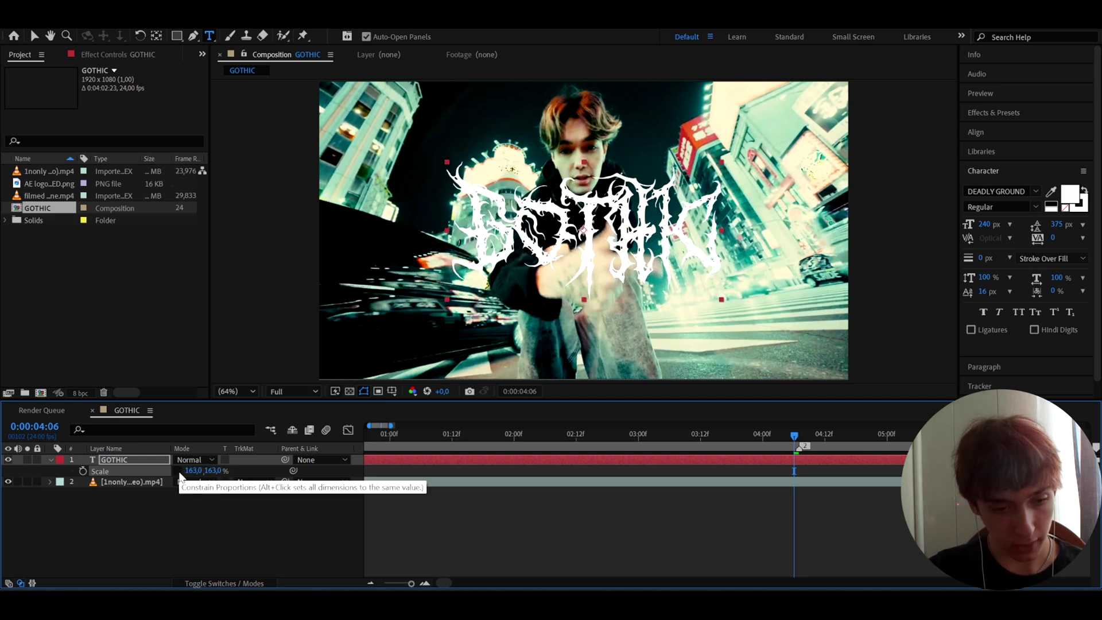
click(180, 471)
drag(212, 471, 294, 472)
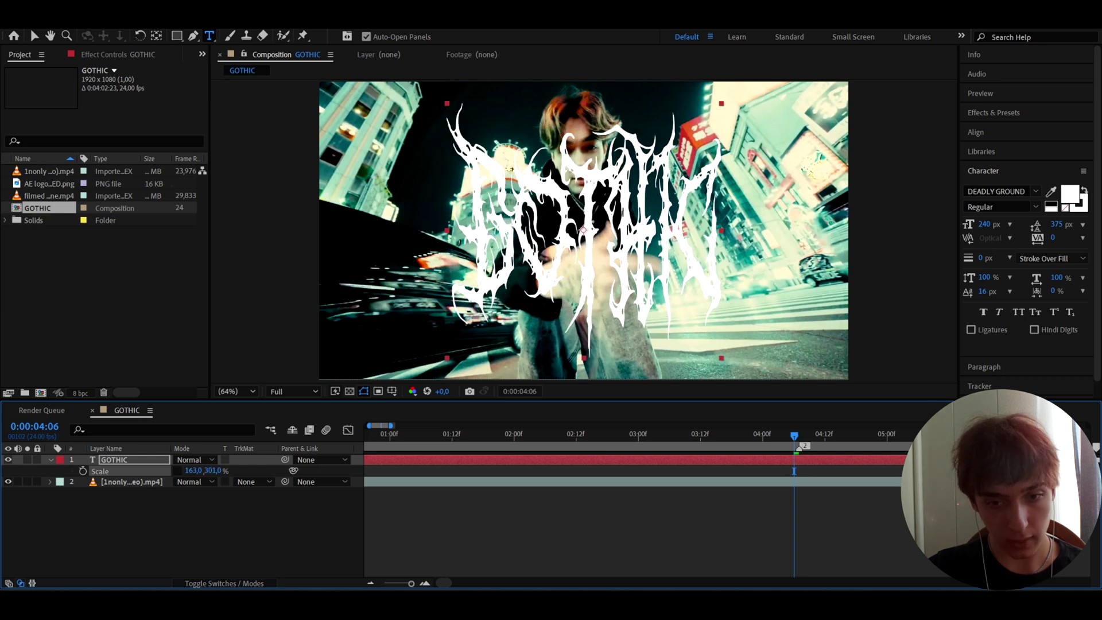
click(178, 471)
drag(194, 471, 195, 484)
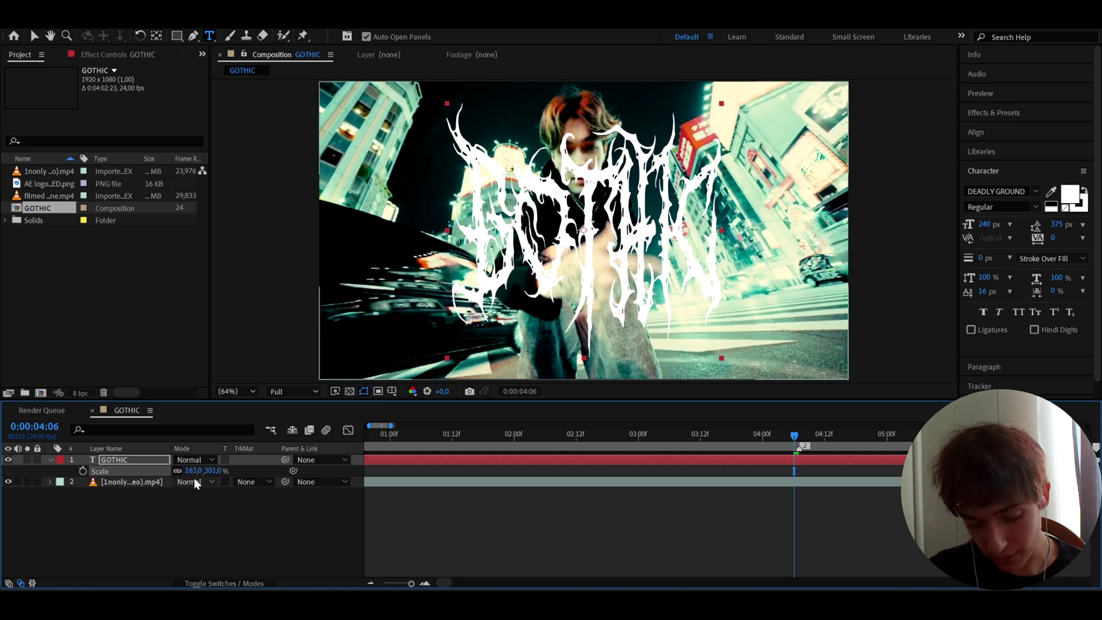
Replace the GOTHIC title text with OSAMASON.
double_click(138, 463)
text(OSA)
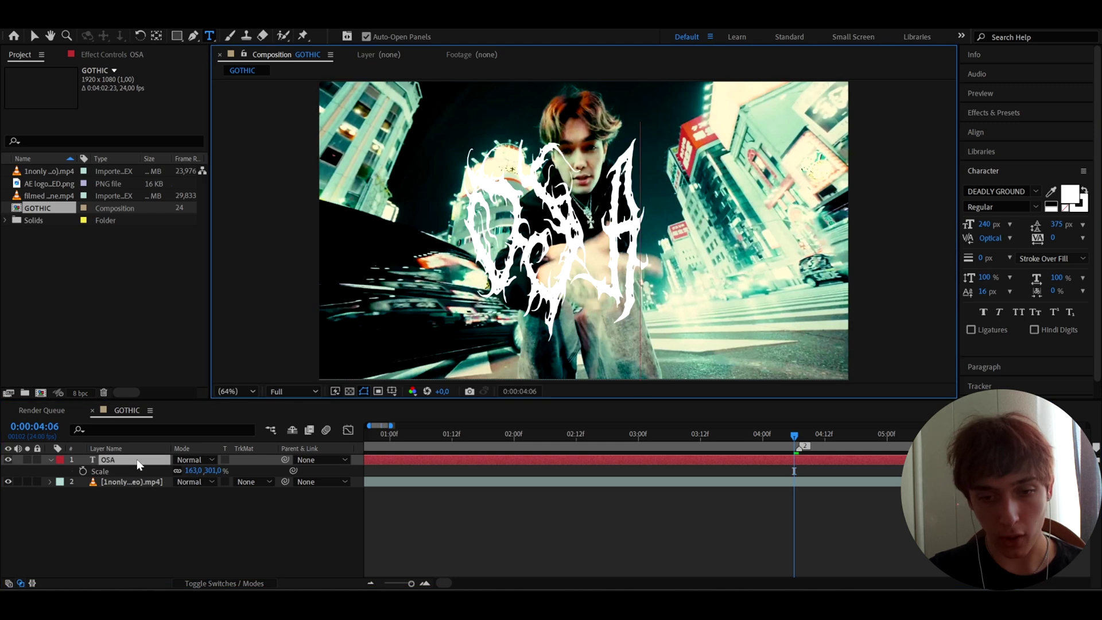
text(MASON)
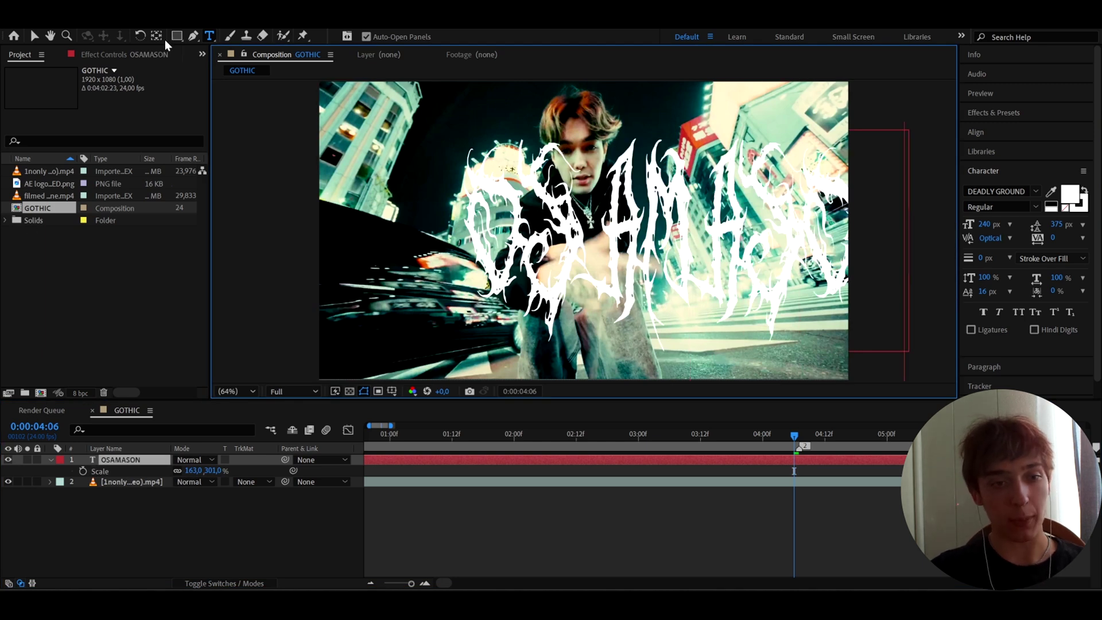
key(Escape)
Align the OSAMASON title to the composition's horizontal and vertical centre.
click(32, 35)
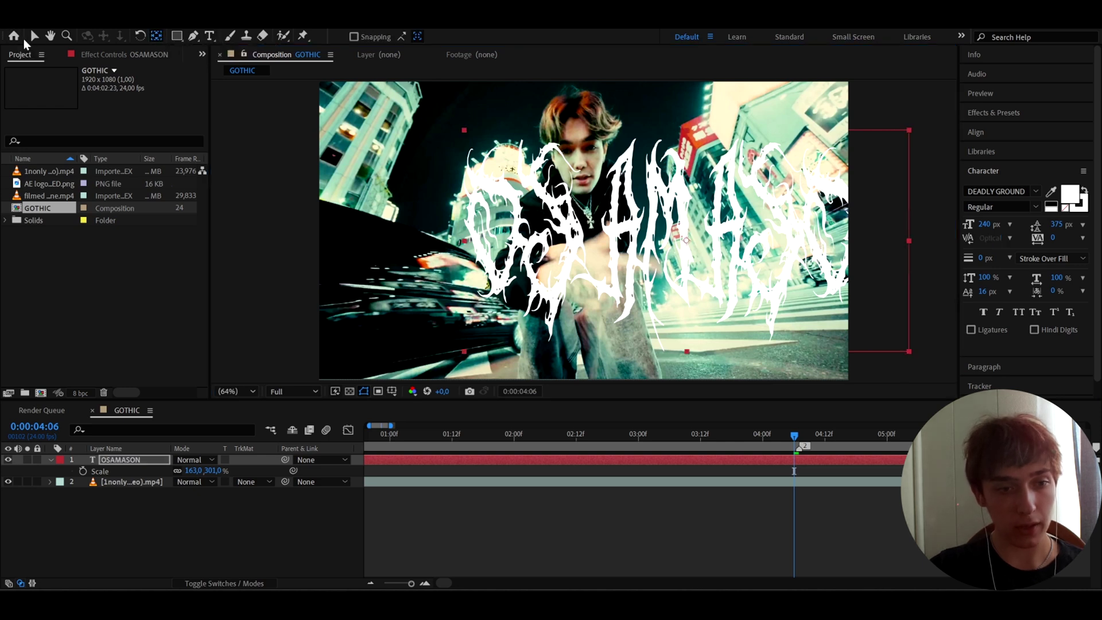
click(975, 132)
click(993, 165)
click(1060, 164)
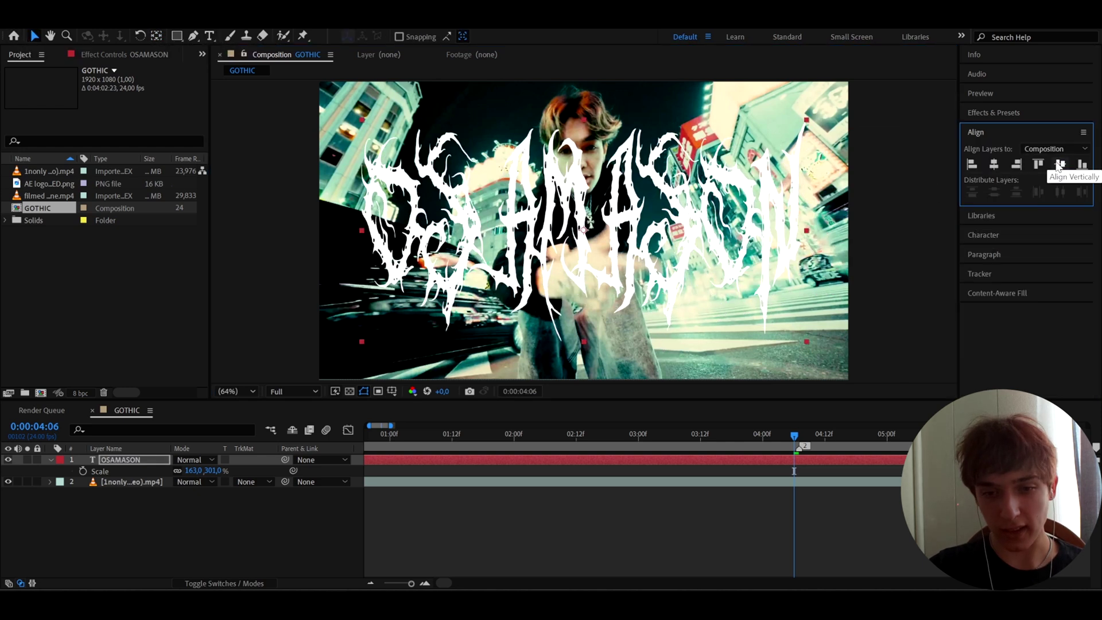
click(736, 463)
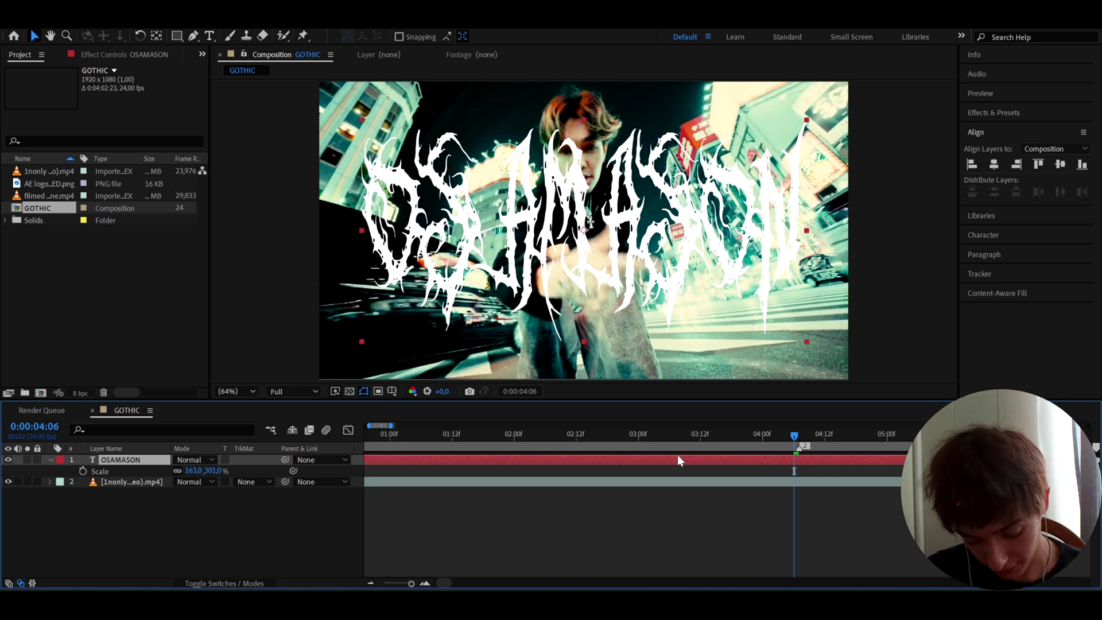
Apply the Signal effect to the title with strength 20 and amplification 10.
key(ctrl+space)
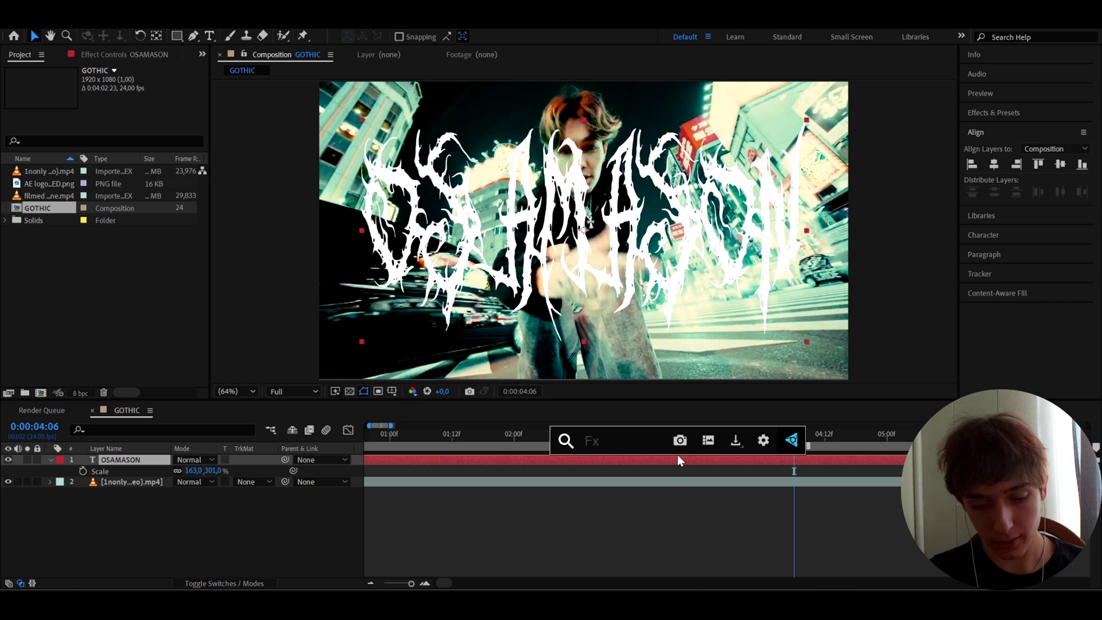
text(sig)
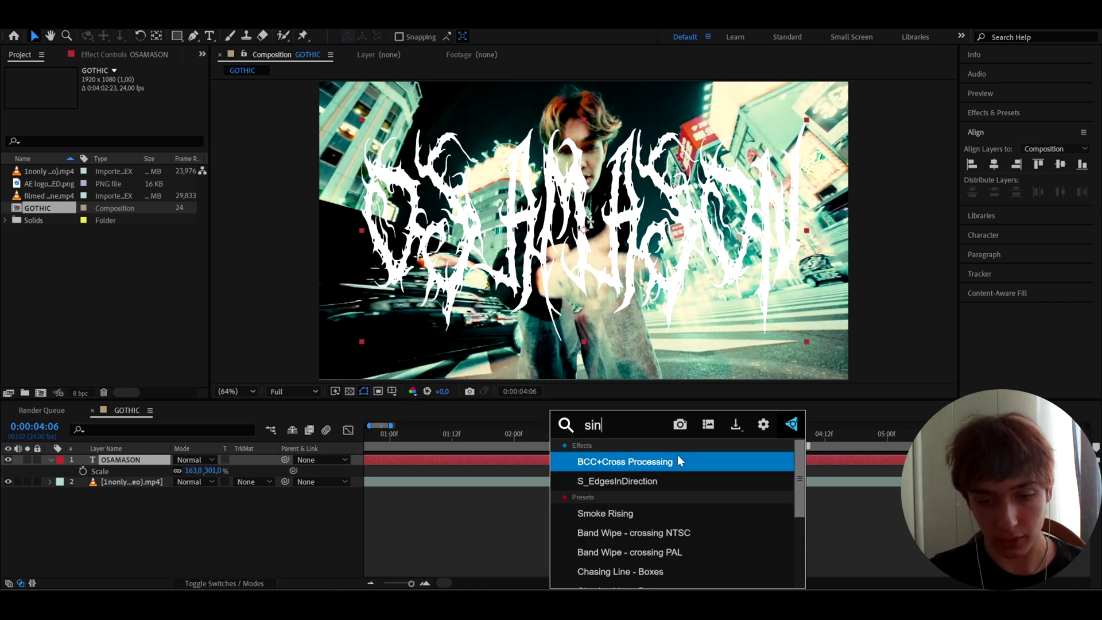
key(Return)
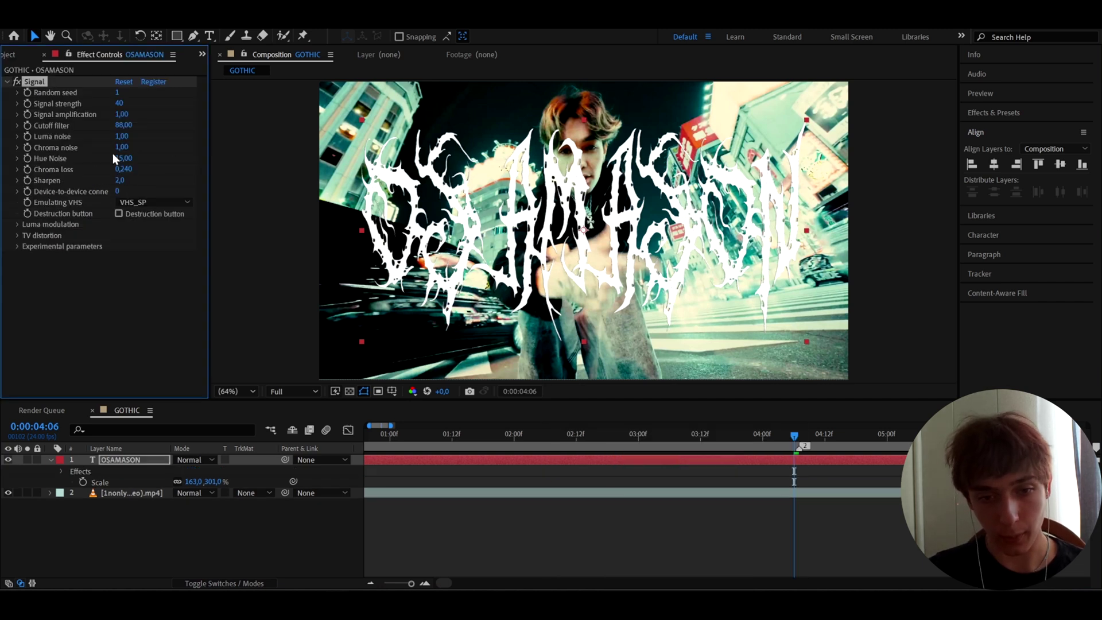
click(119, 104)
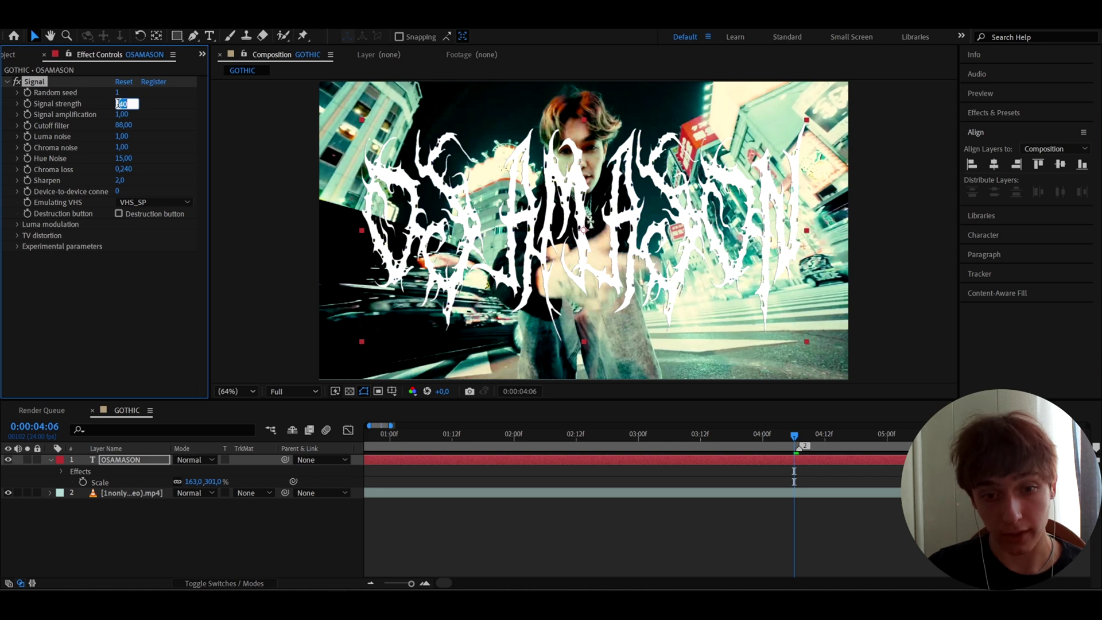
text(20)
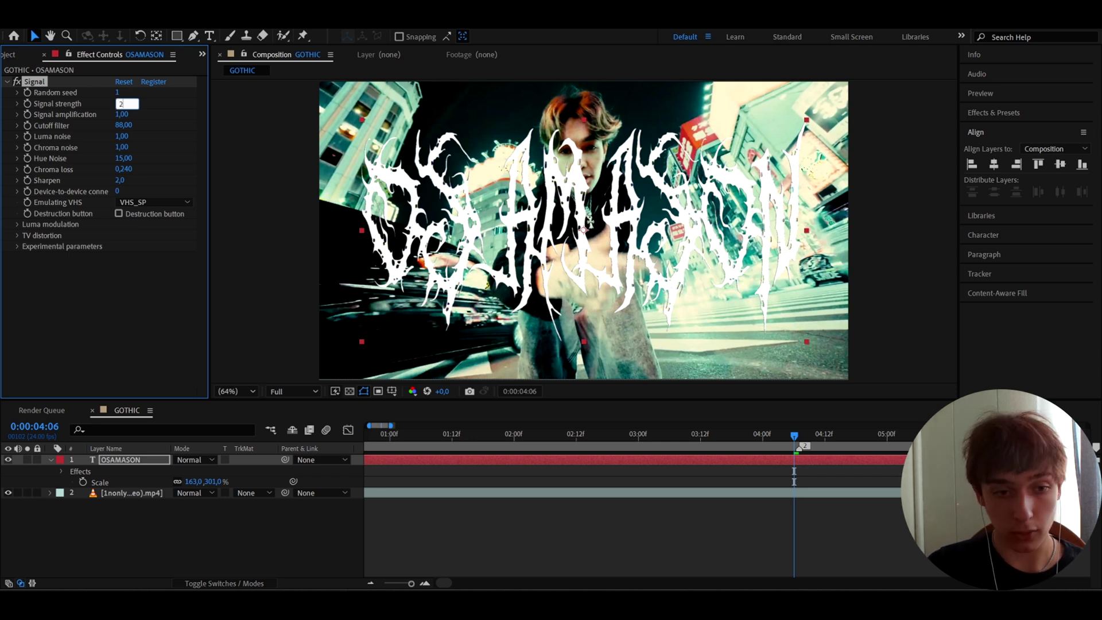
key(Return)
click(121, 114)
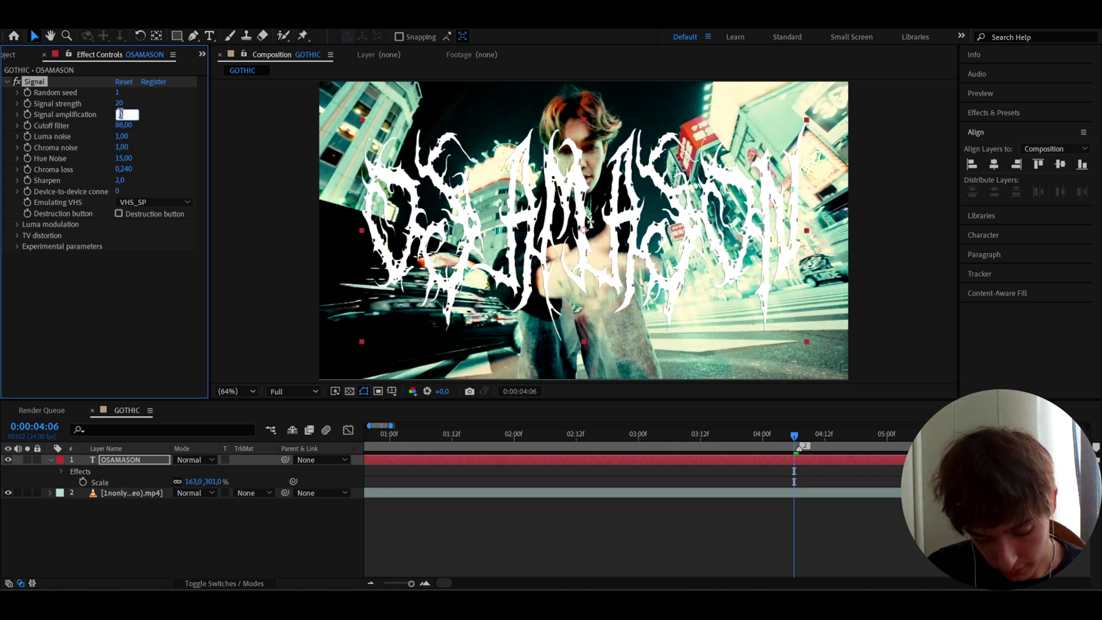
text(10)
key(Return)
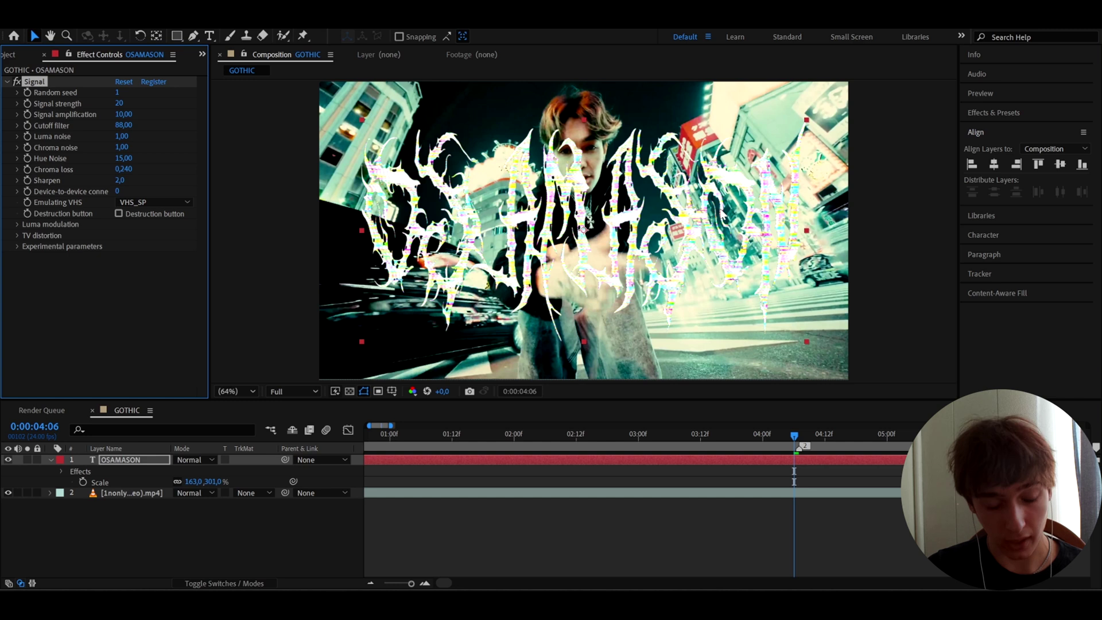
Switch off Signal's Luma modulation.
click(17, 225)
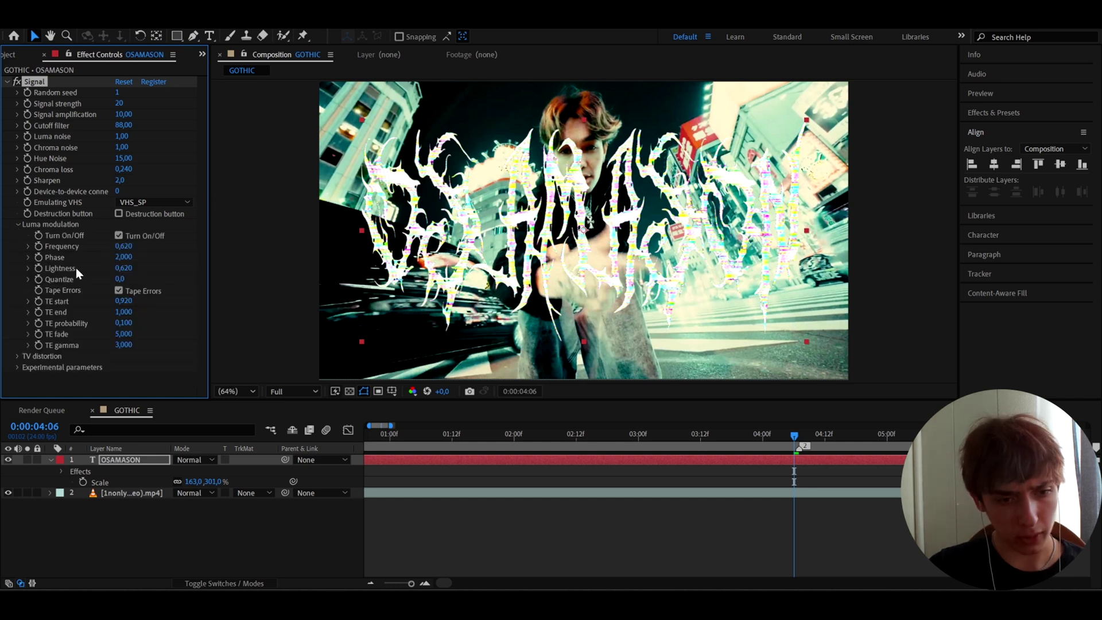
click(118, 235)
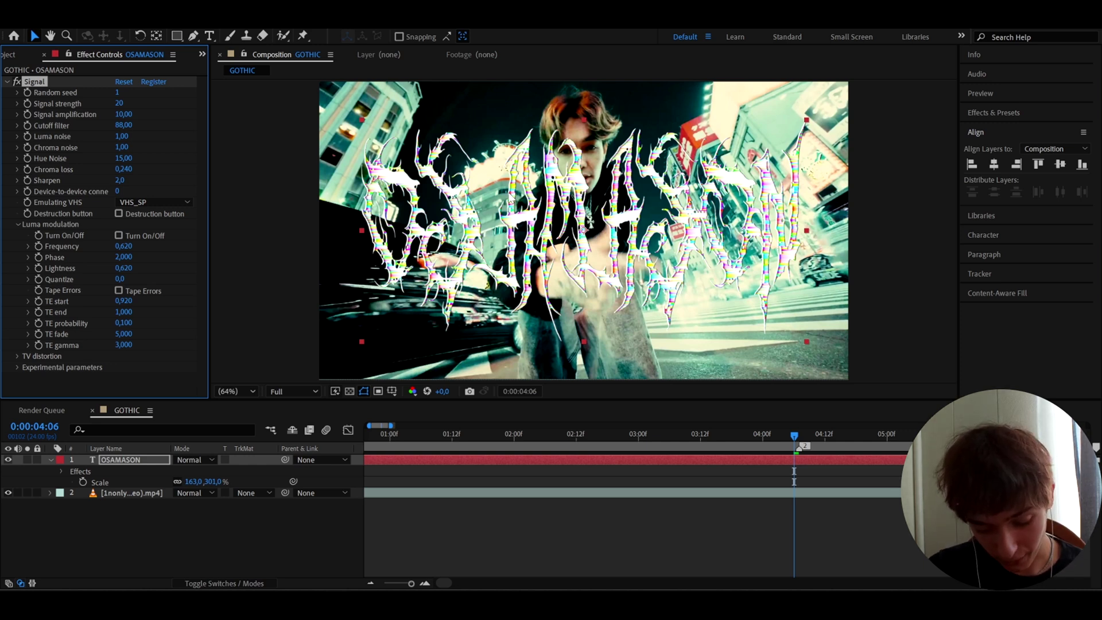
key(ctrl+space)
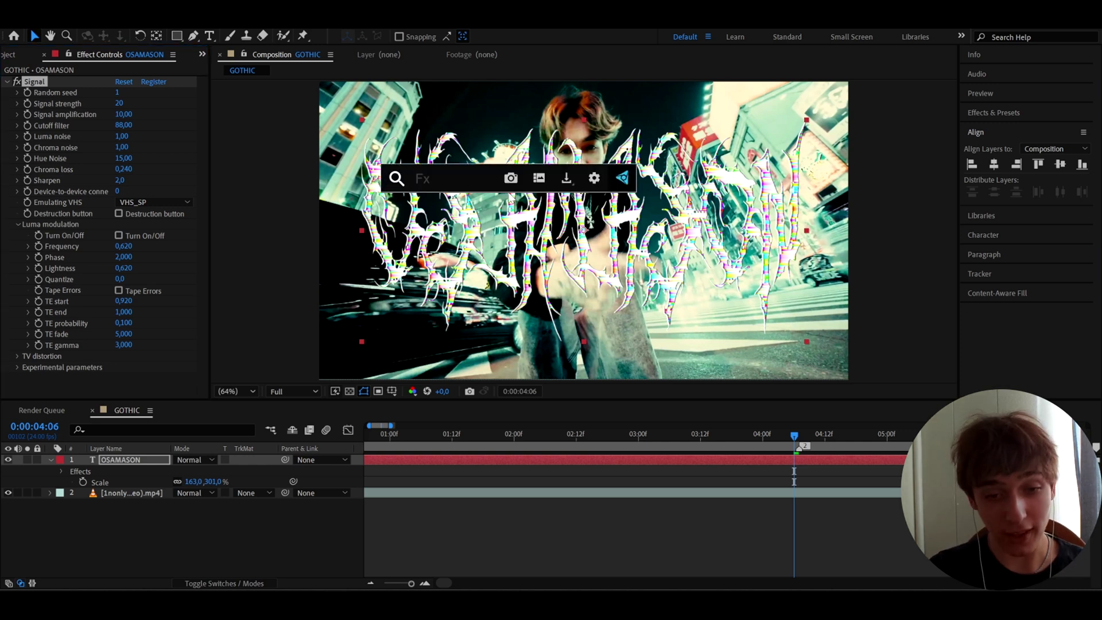
Apply Luma Key to the title with Threshold 1, Edge Thin 1 and Edge Feather 4.4.
text(luma)
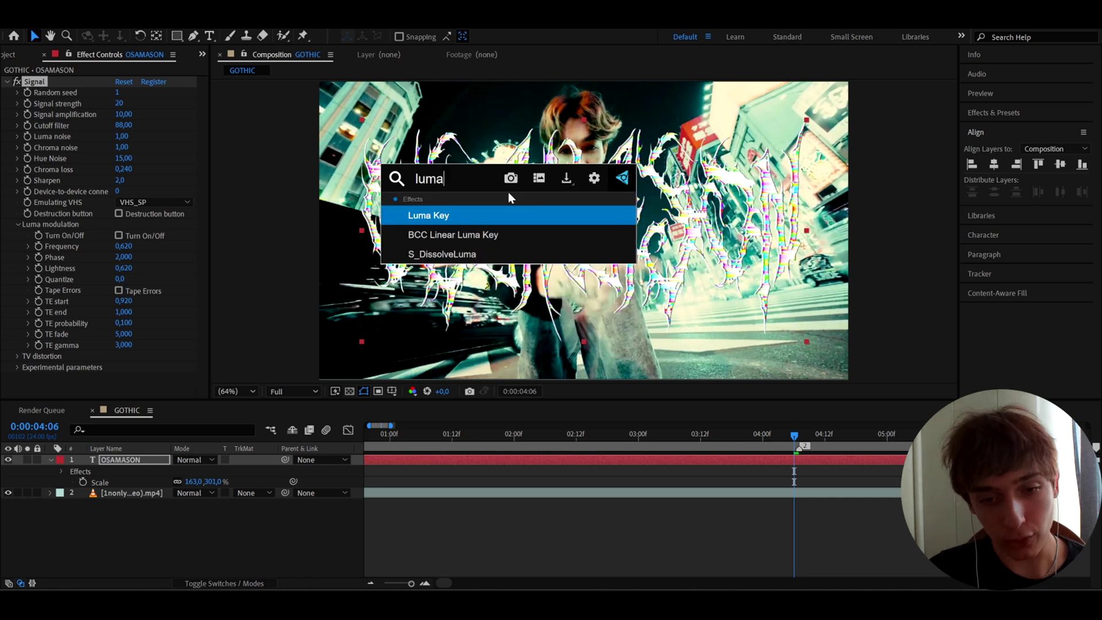
text( key)
key(Return)
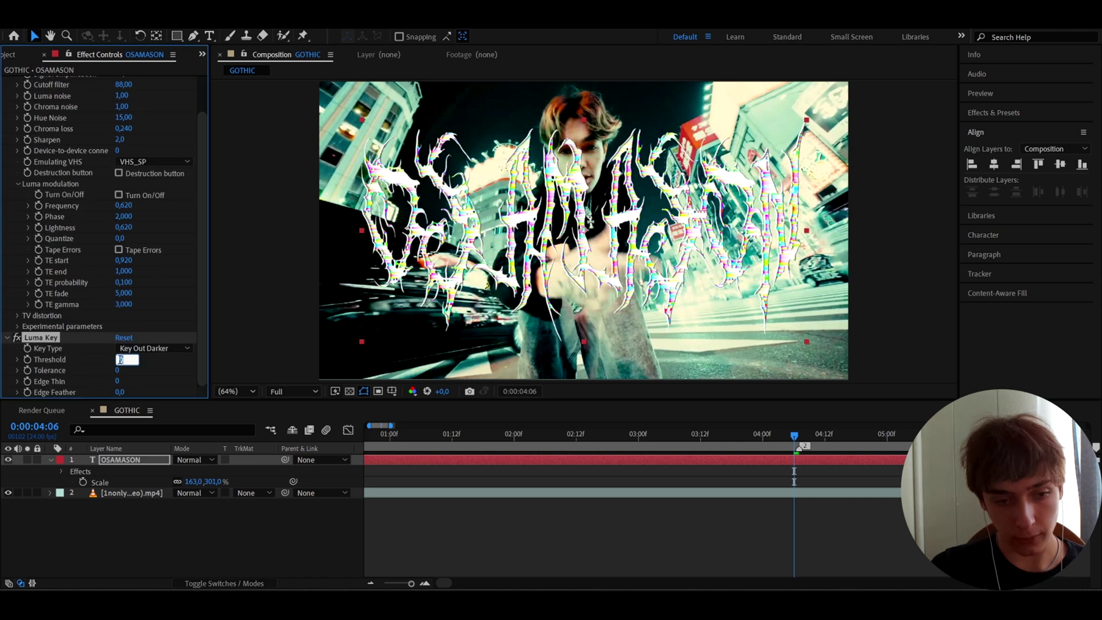
text(1)
key(Return)
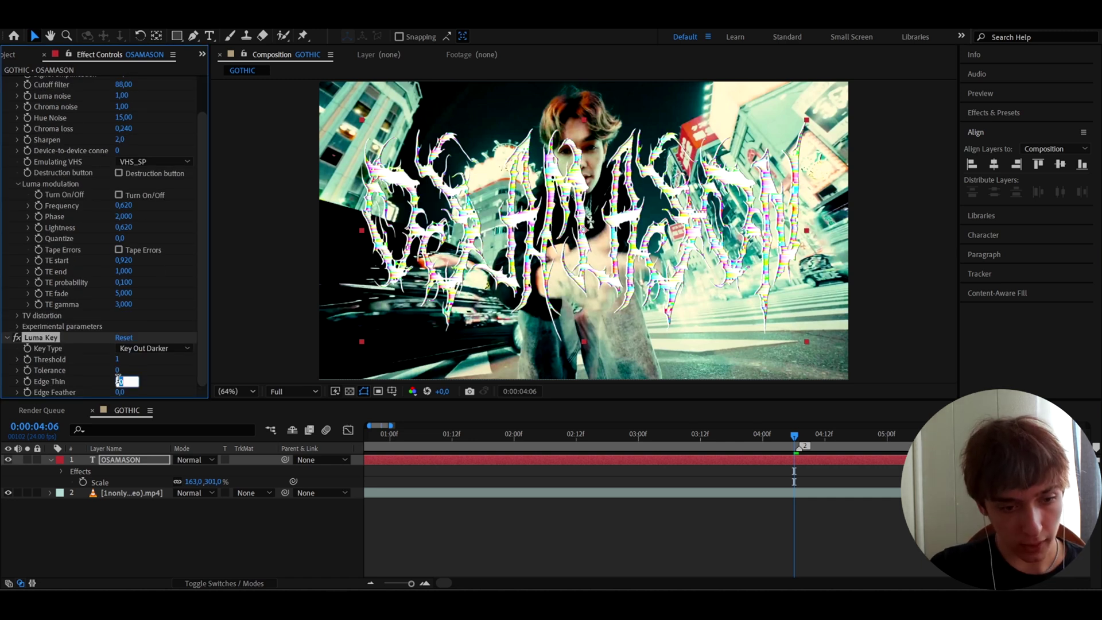
click(118, 382)
text(1)
key(Return)
click(119, 392)
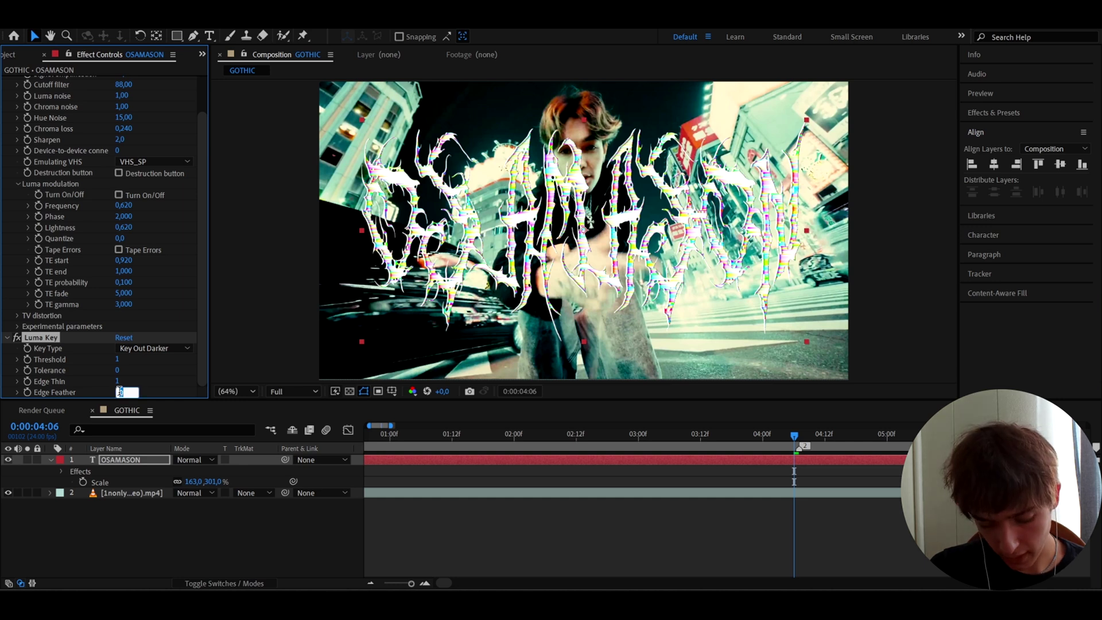
key(Return)
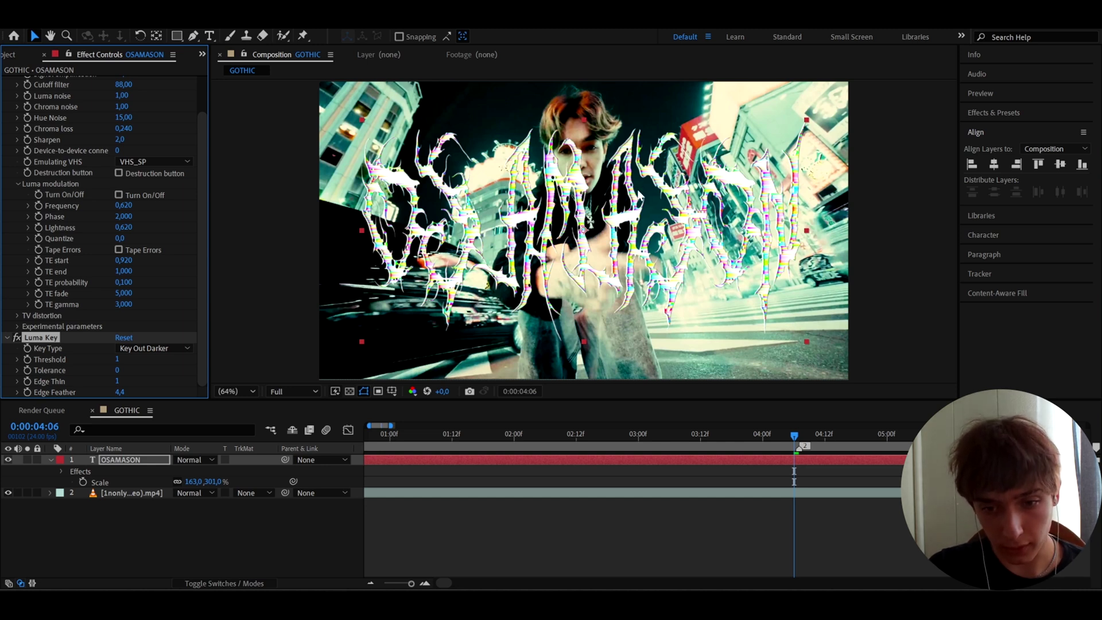
Apply Drop Shadow to the title with Opacity 75%, Distance 80 and Softness 15.
key(ctrl+space)
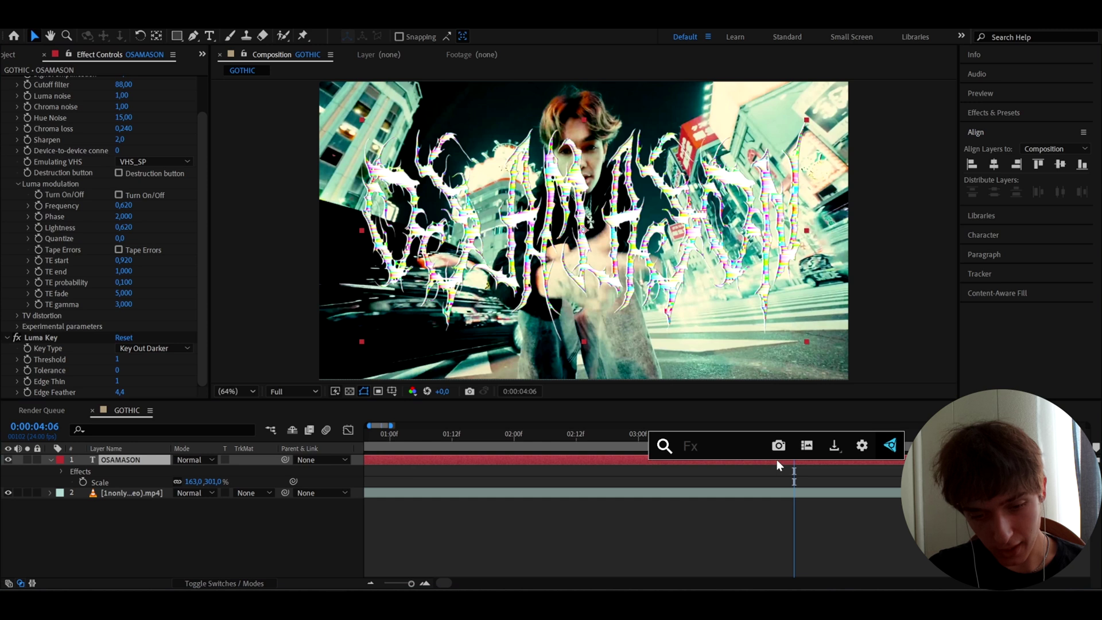
text(drop)
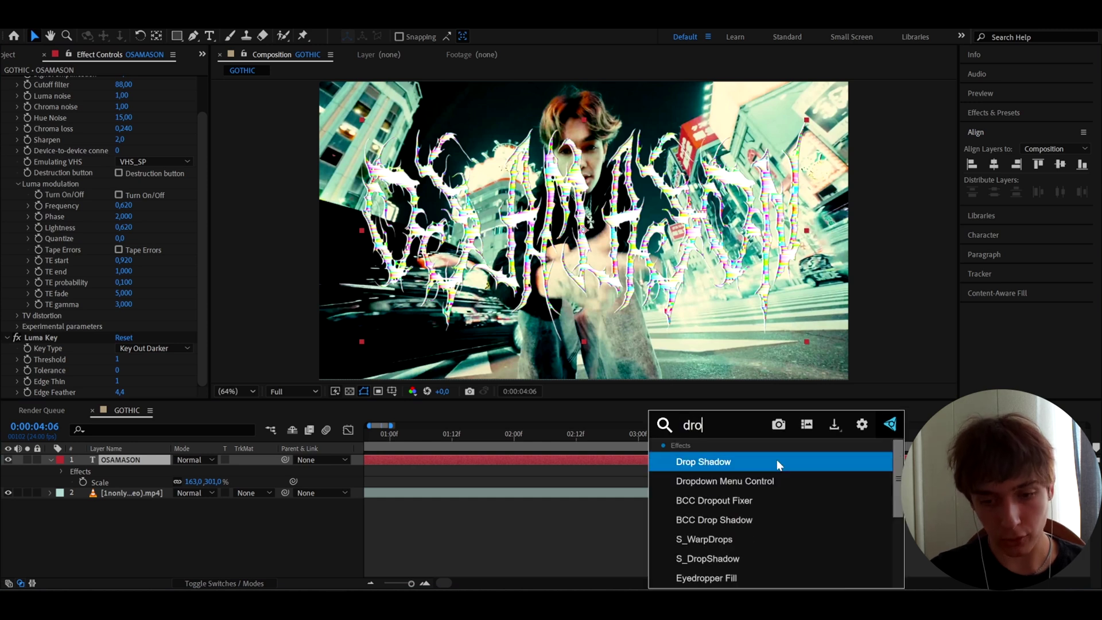
key(Return)
click(120, 322)
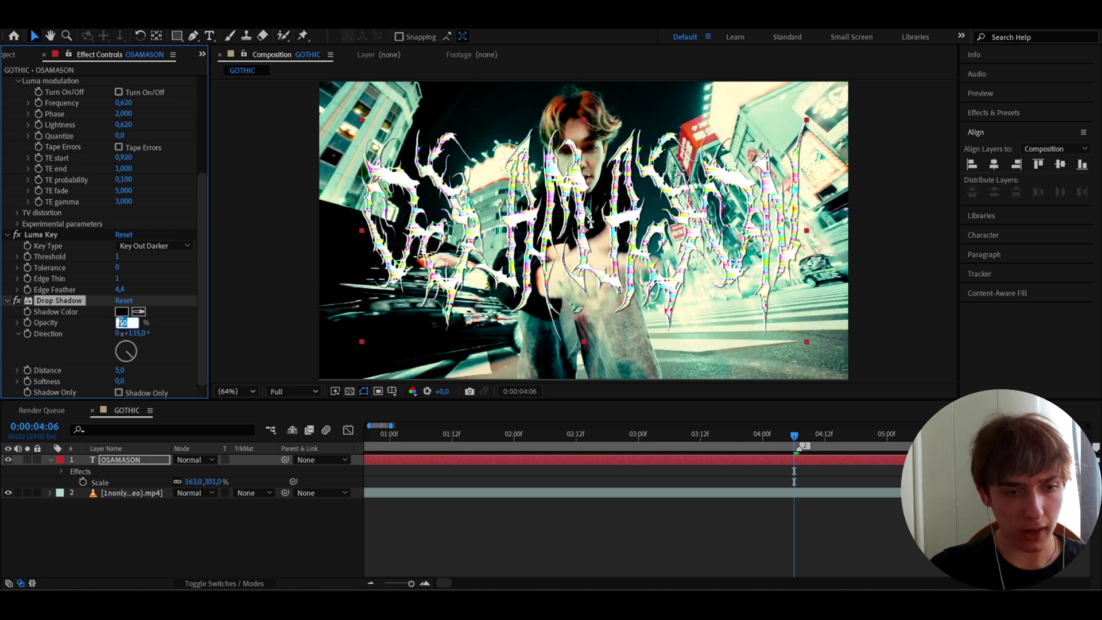
text(75)
key(Return)
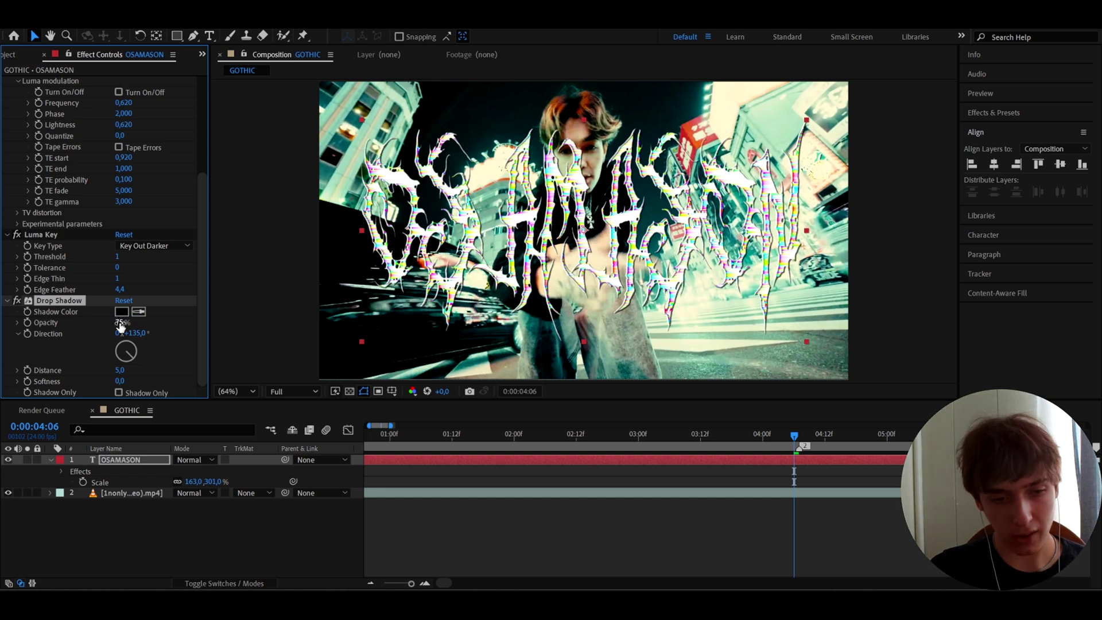
click(122, 370)
text(80)
key(Return)
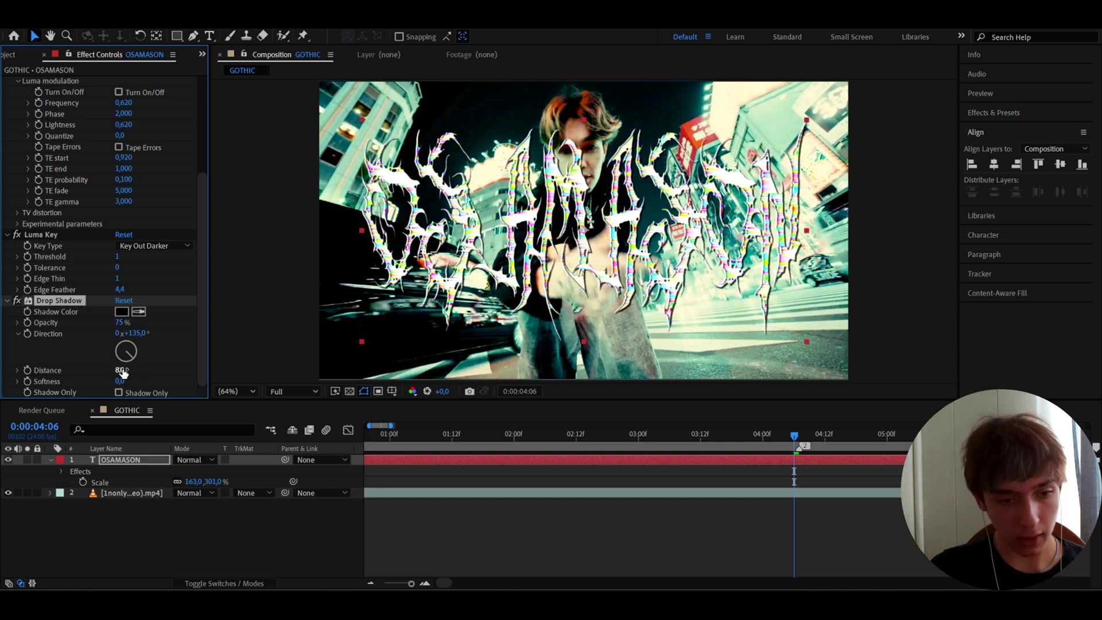
click(120, 381)
text(15)
key(Return)
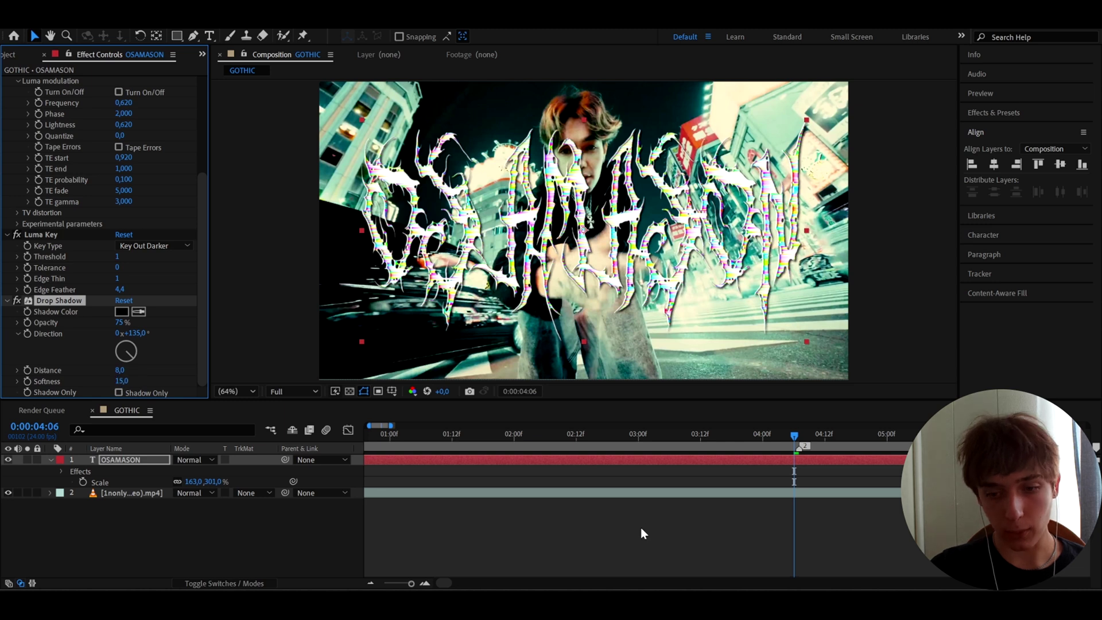
Preview the styled title, then select the street footage layer.
key(space)
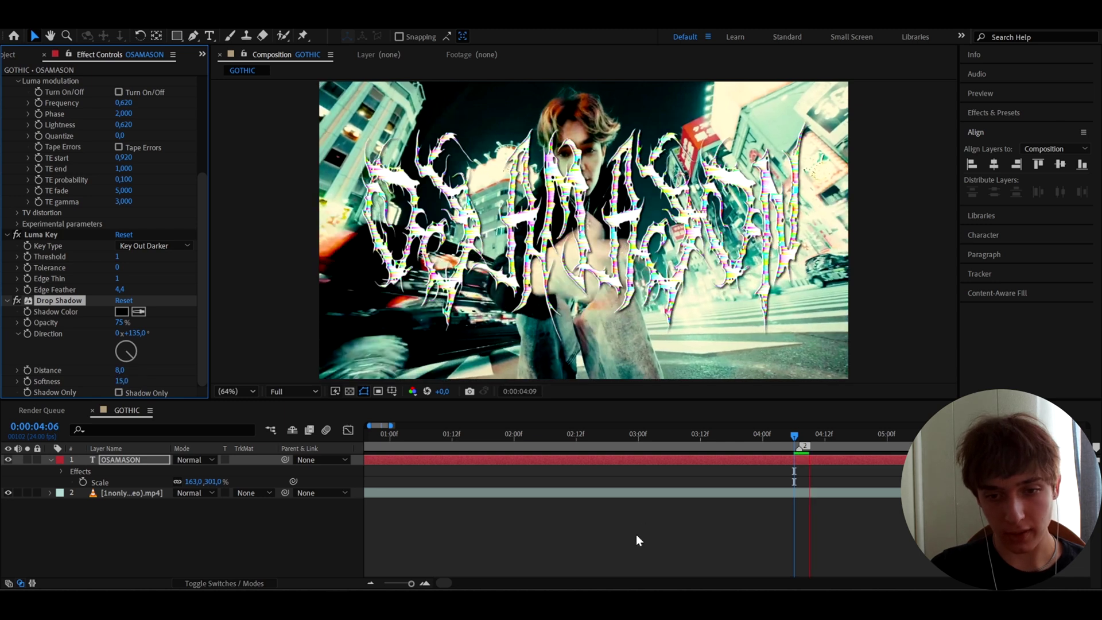
key(space)
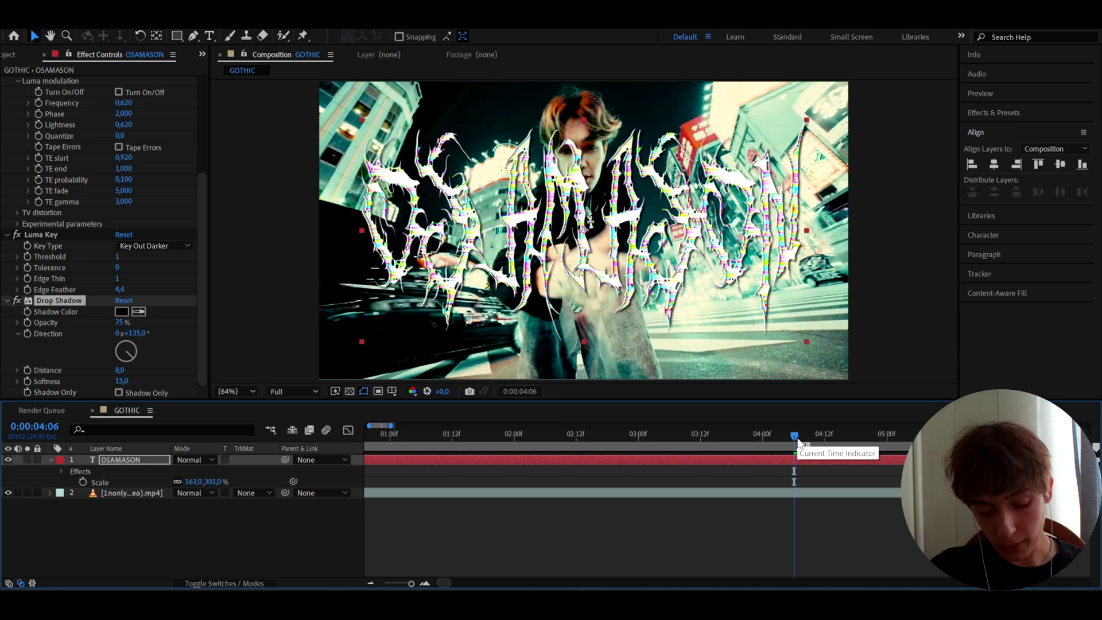
click(785, 495)
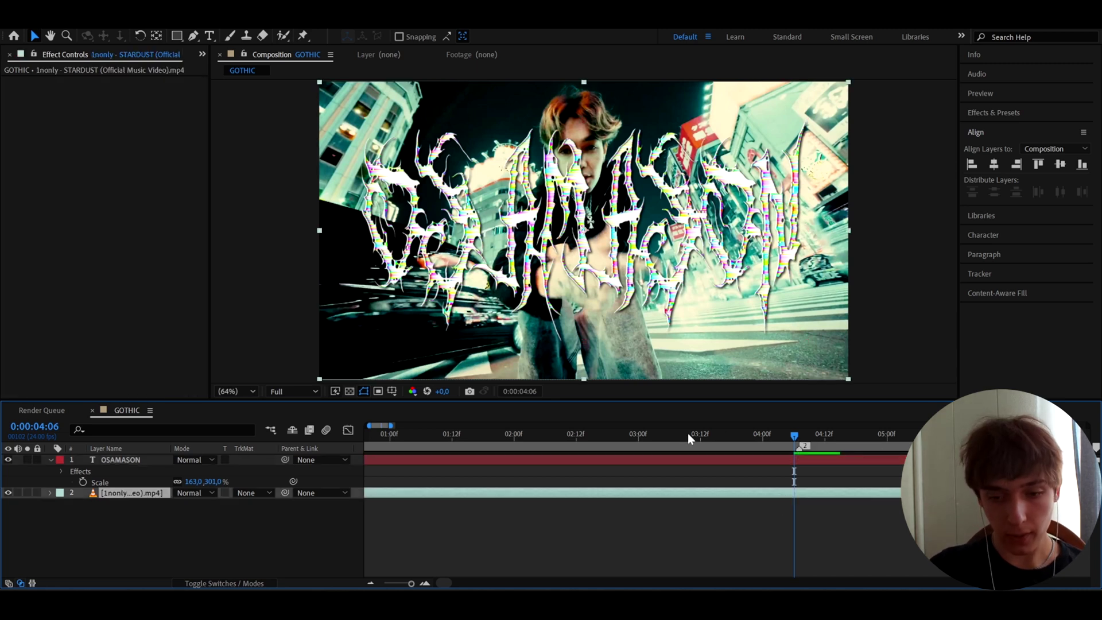
Add an adjustment layer above the footage with the CC Vignette effect.
key(ctrl+alt+y)
key(ctrl+space)
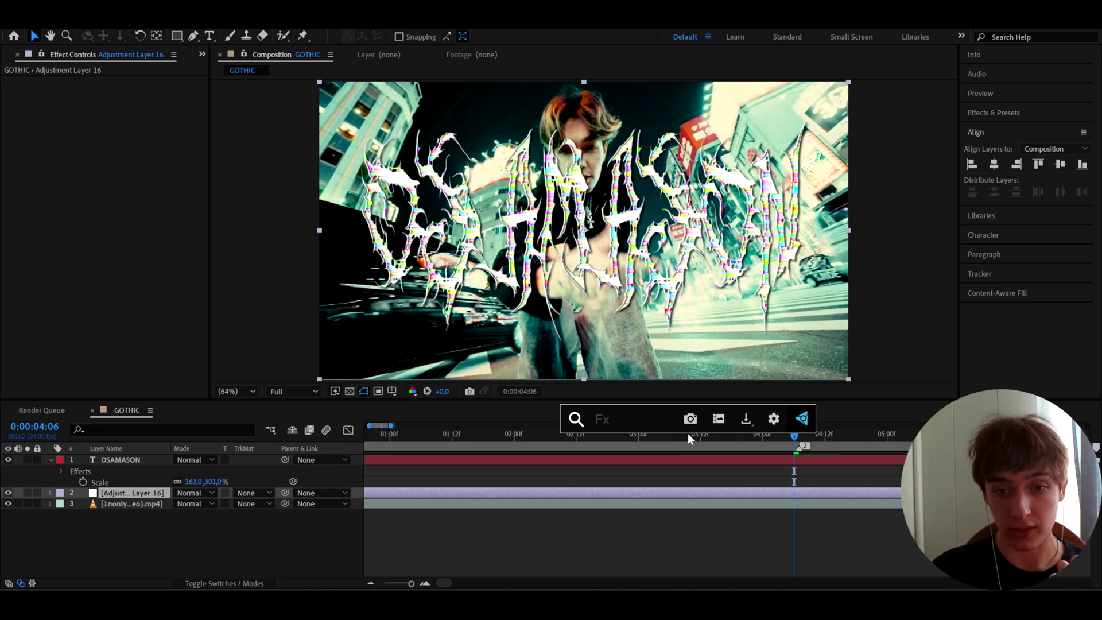
text(cc vign)
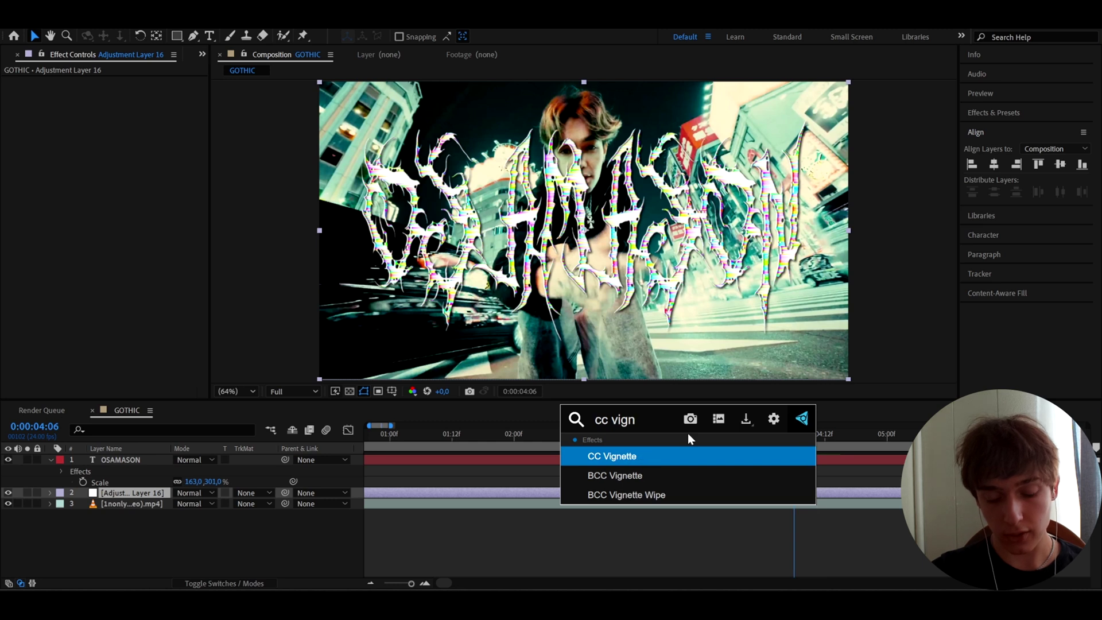
key(Return)
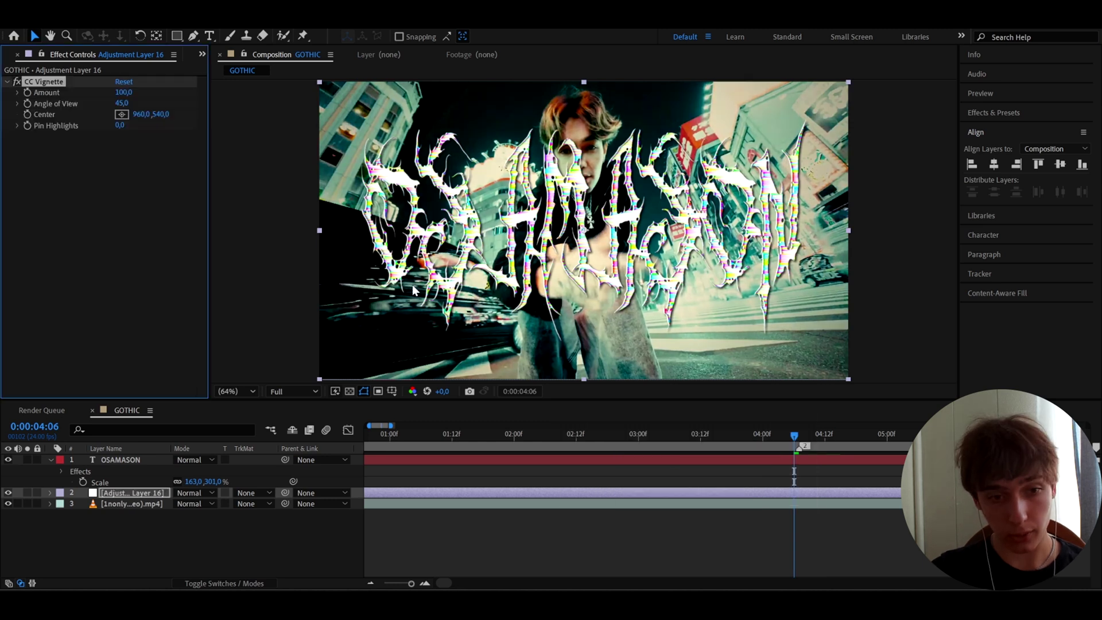
Set the CC Vignette Amount to 475.
drag(122, 92, 356, 102)
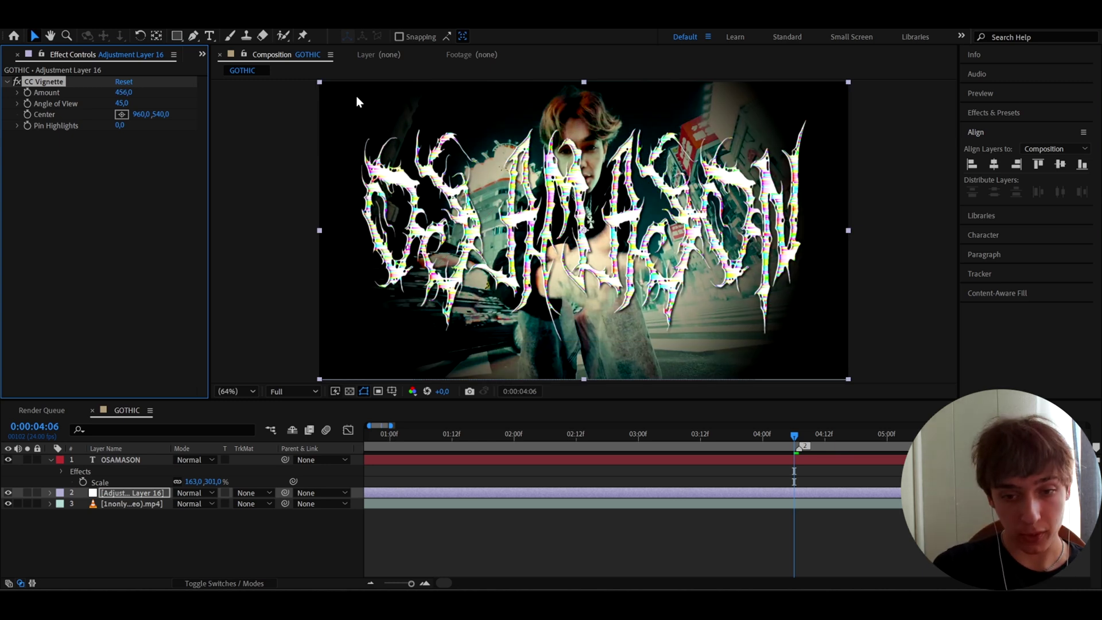
click(123, 93)
text(475)
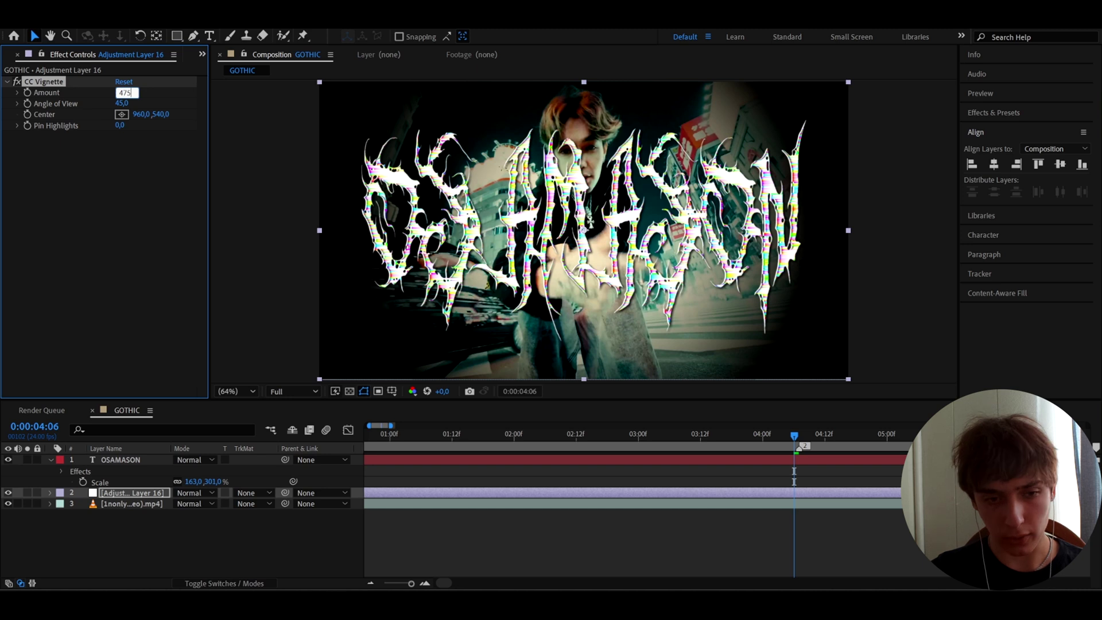
key(Return)
key(ctrl+space)
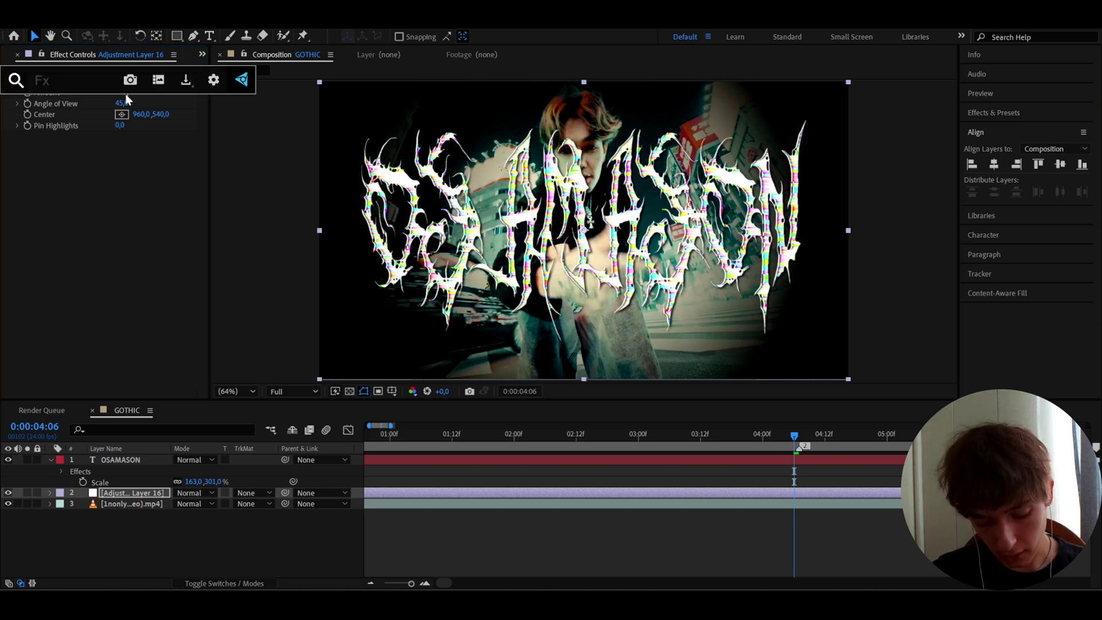
Apply S_Hotspots to the vignette layer with Threshold 0.1, toggling it to compare.
text(s_ho)
text(t)
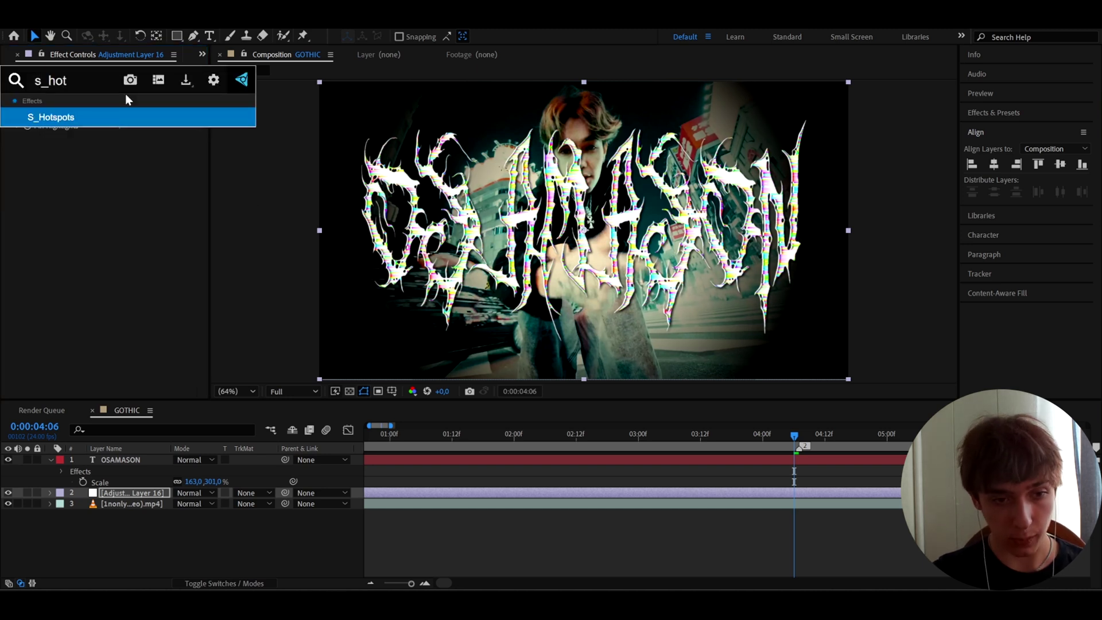
click(105, 116)
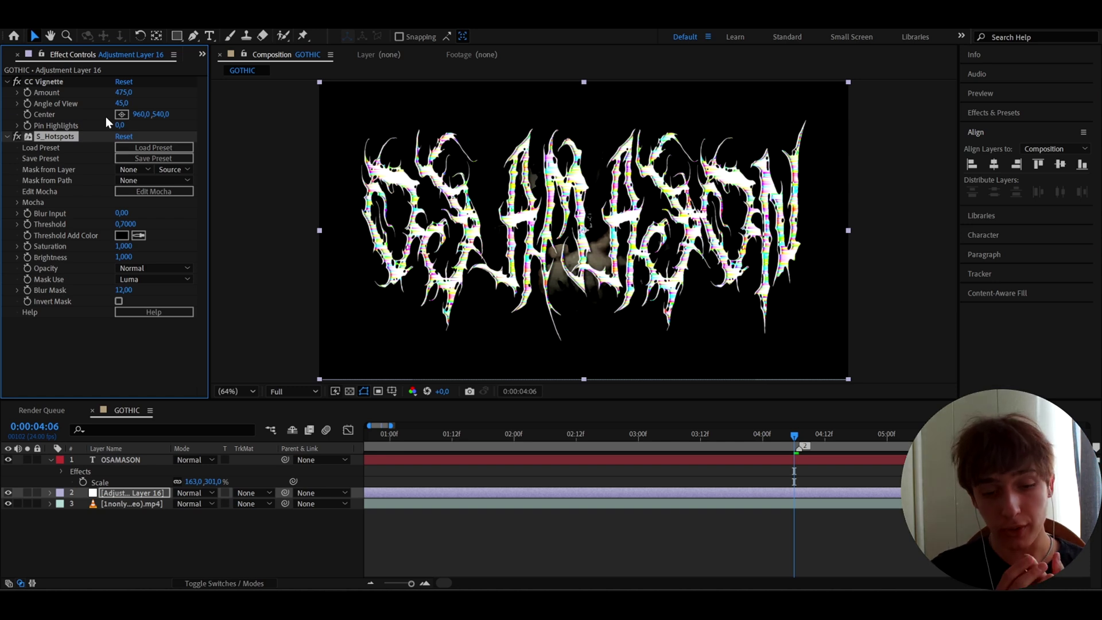
click(124, 224)
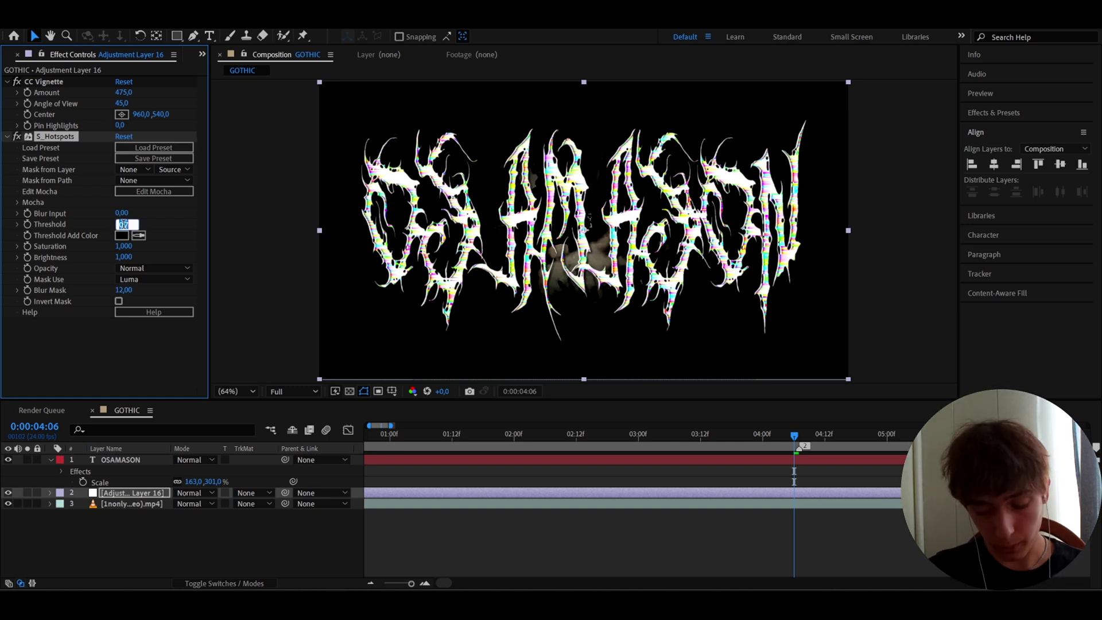
text(0,1)
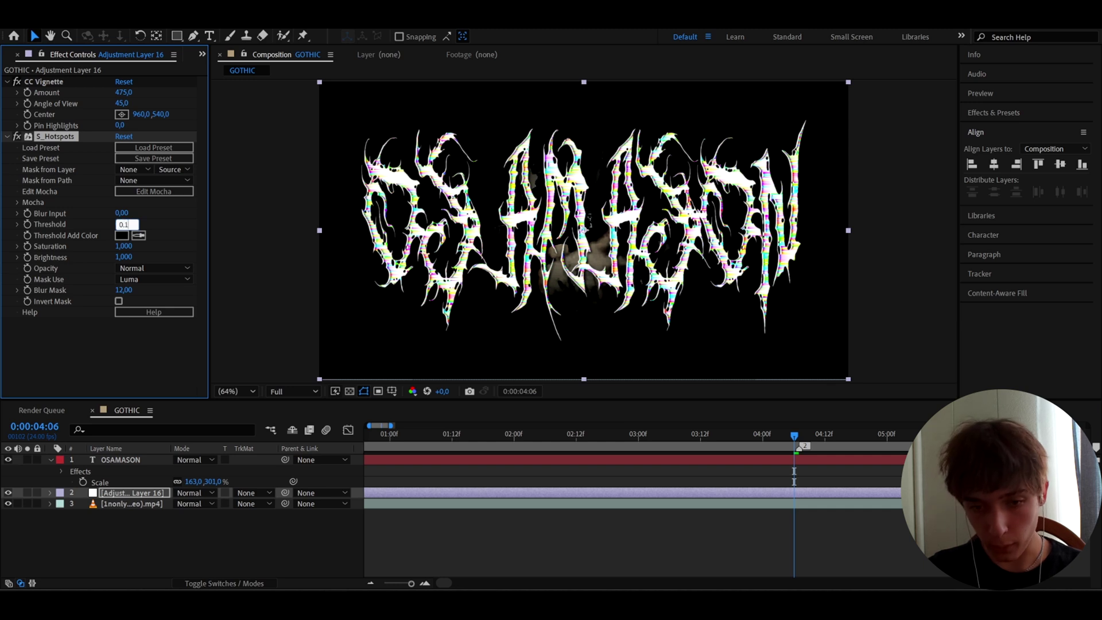
key(Return)
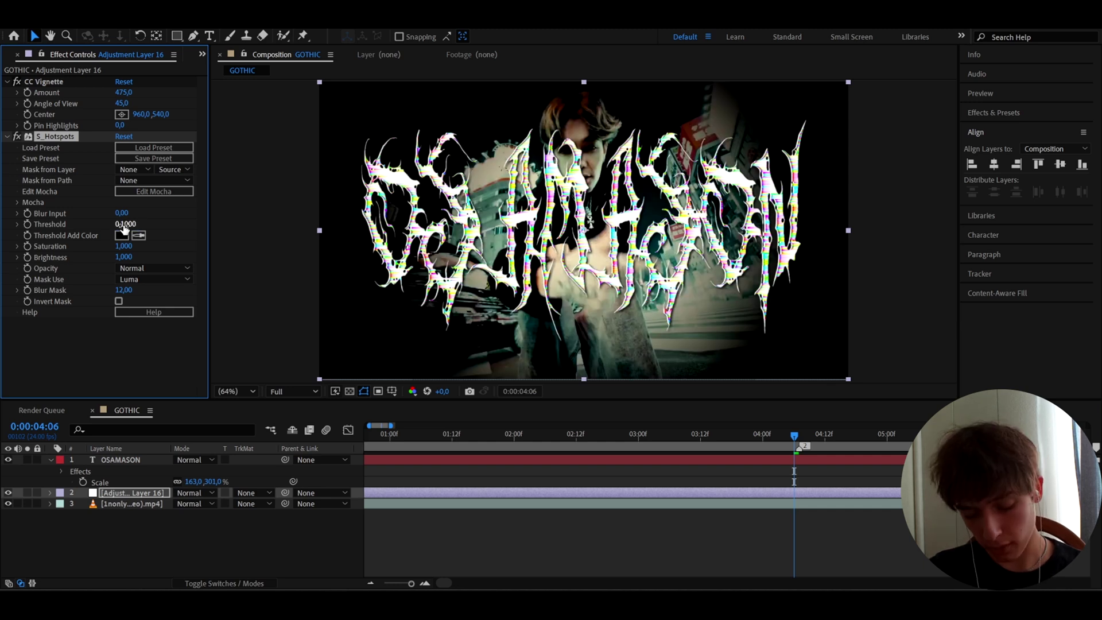
click(16, 136)
click(16, 136)
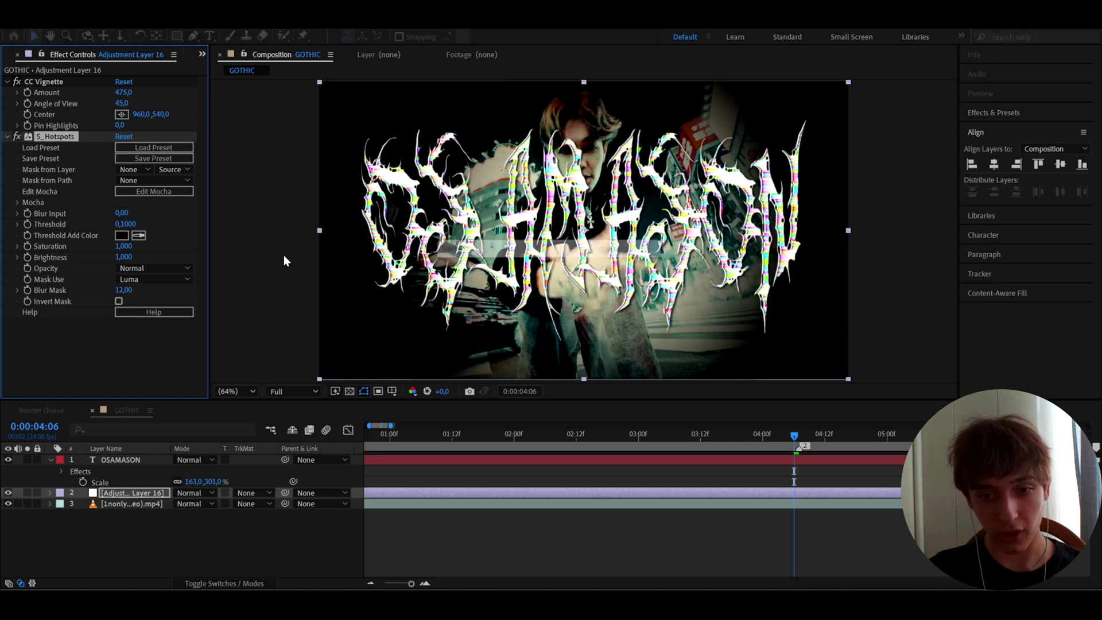
click(109, 462)
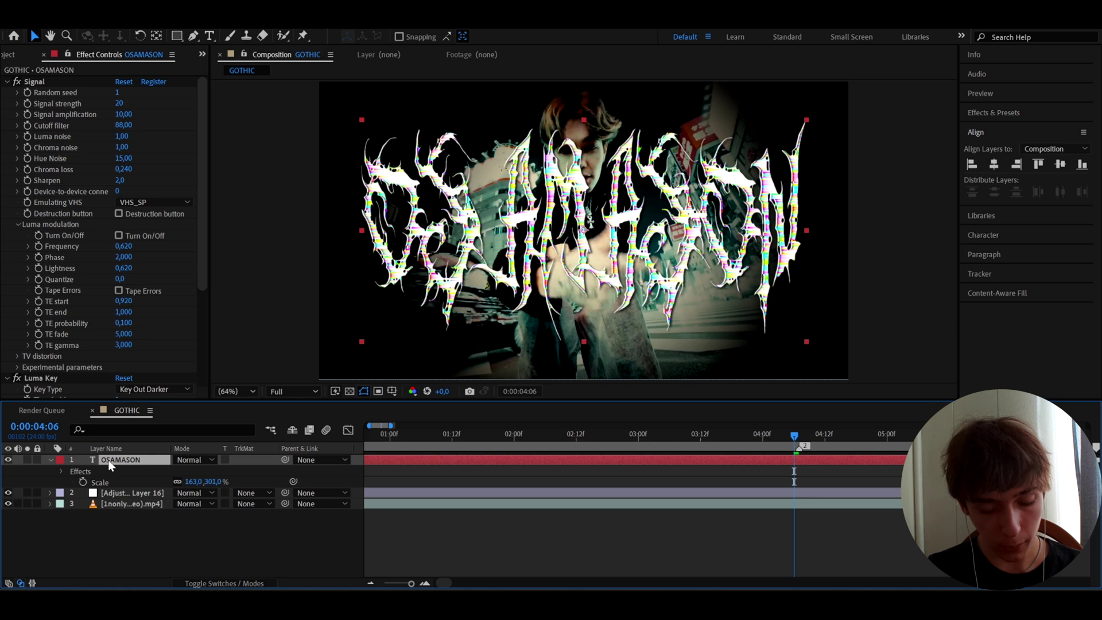
Add an adjustment layer named glow and rename the vignette layer dark.
key(ctrl+alt+y)
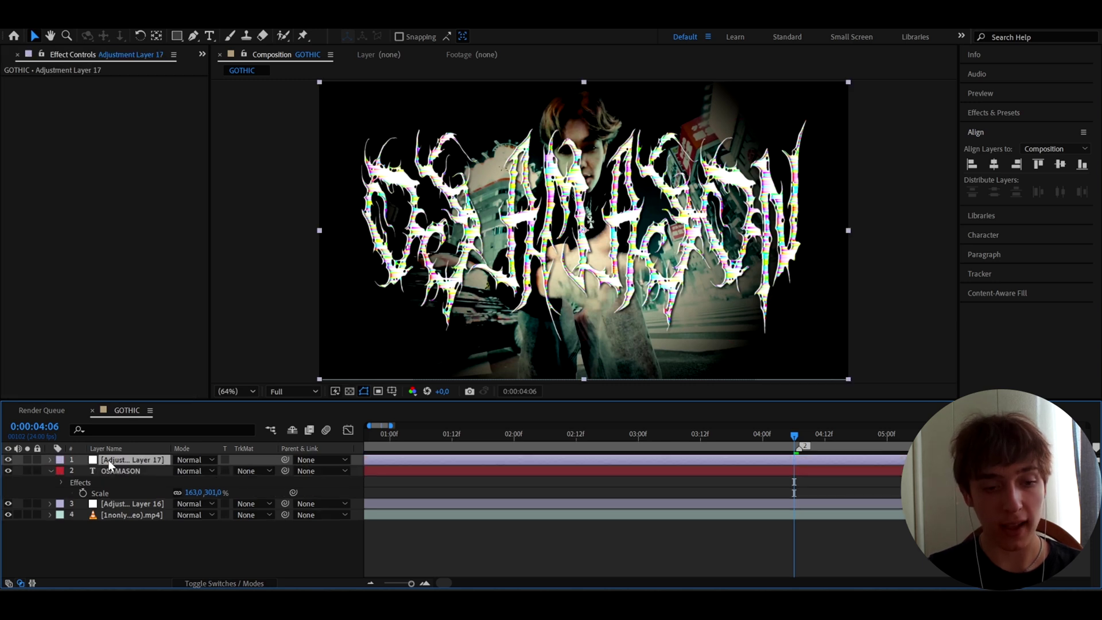
key(Return)
text(glow)
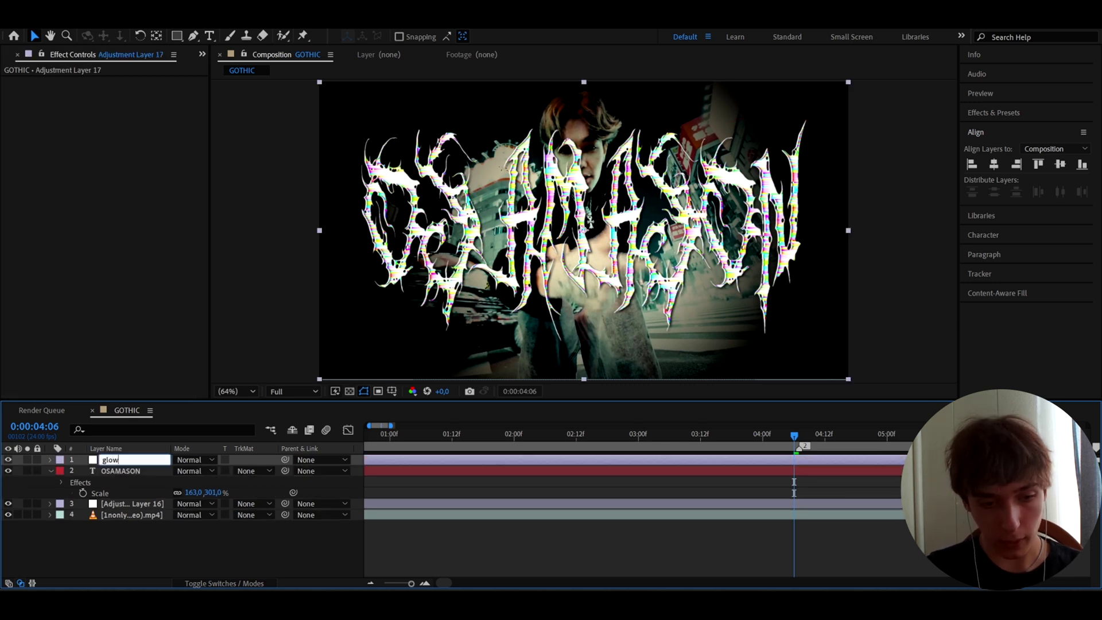
key(Return)
click(106, 501)
key(Return)
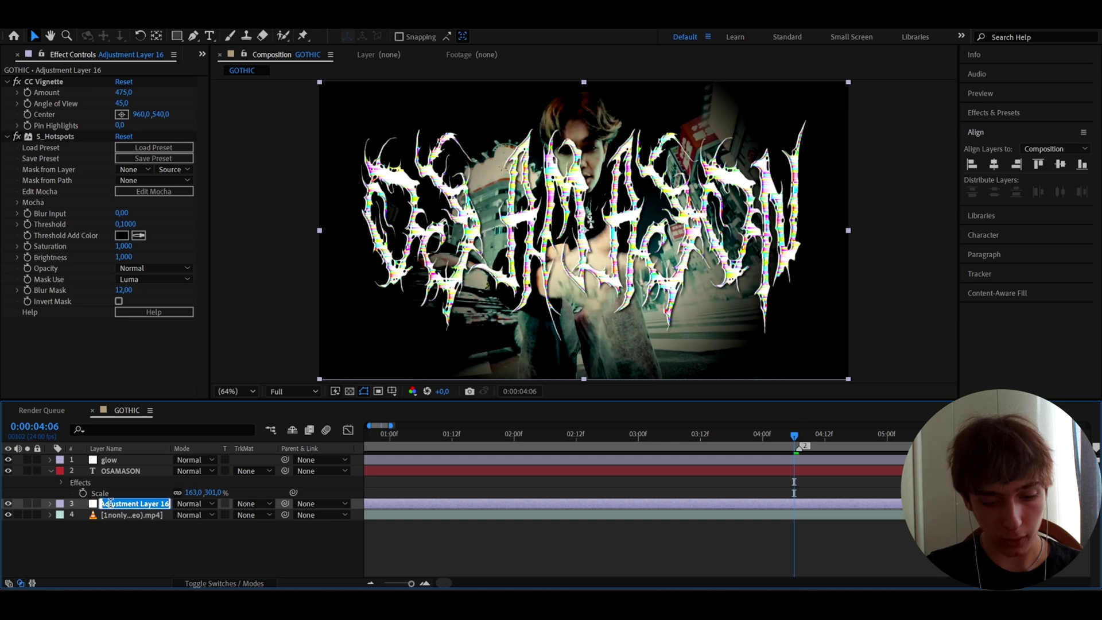
text(dark)
key(Return)
click(106, 459)
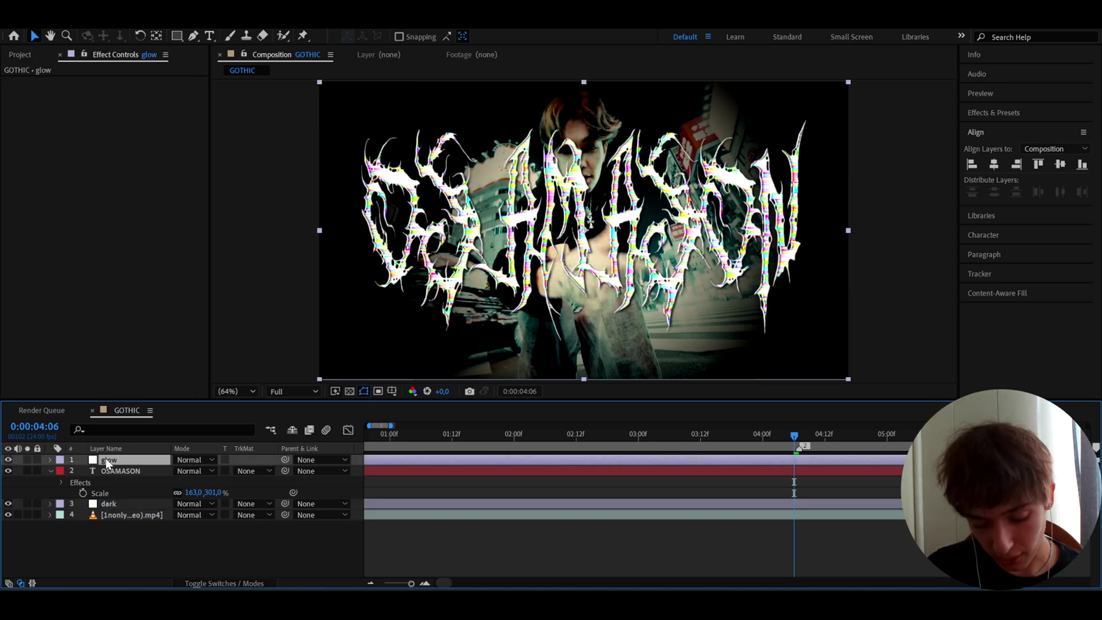
Apply Unsharp Mask to the glow layer with Amount 200 and Radius 5.
key(ctrl+space)
text(unsh)
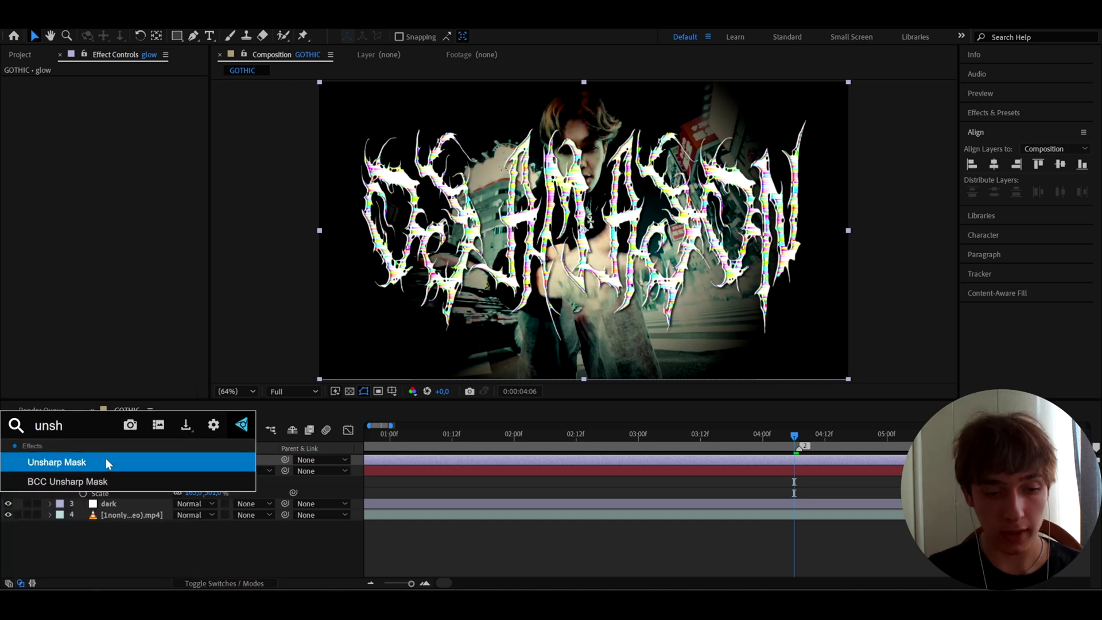
key(Return)
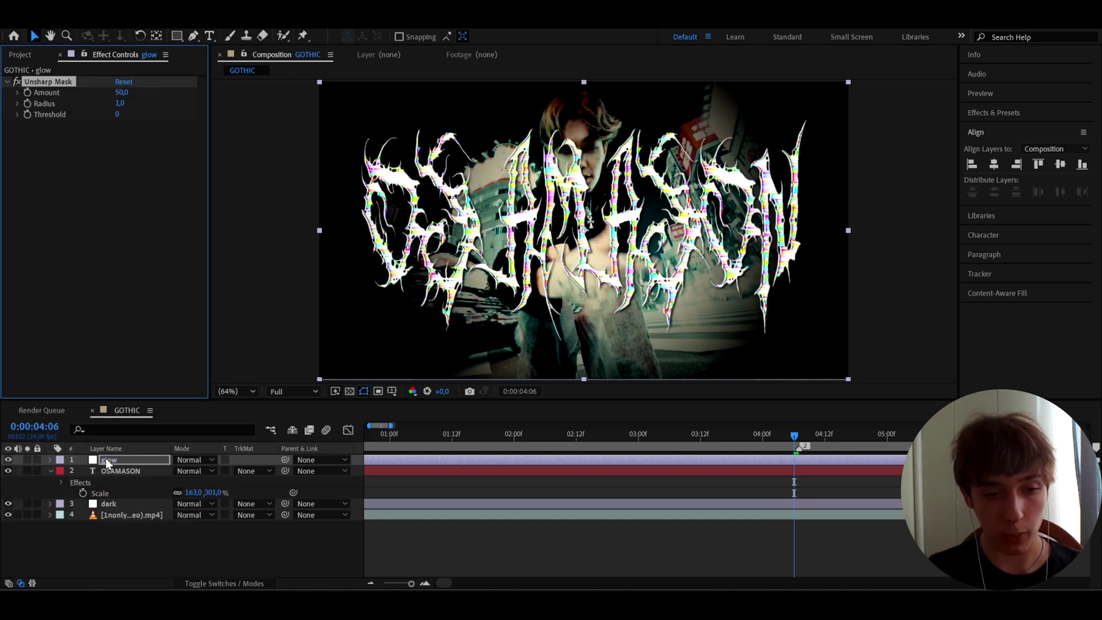
click(121, 93)
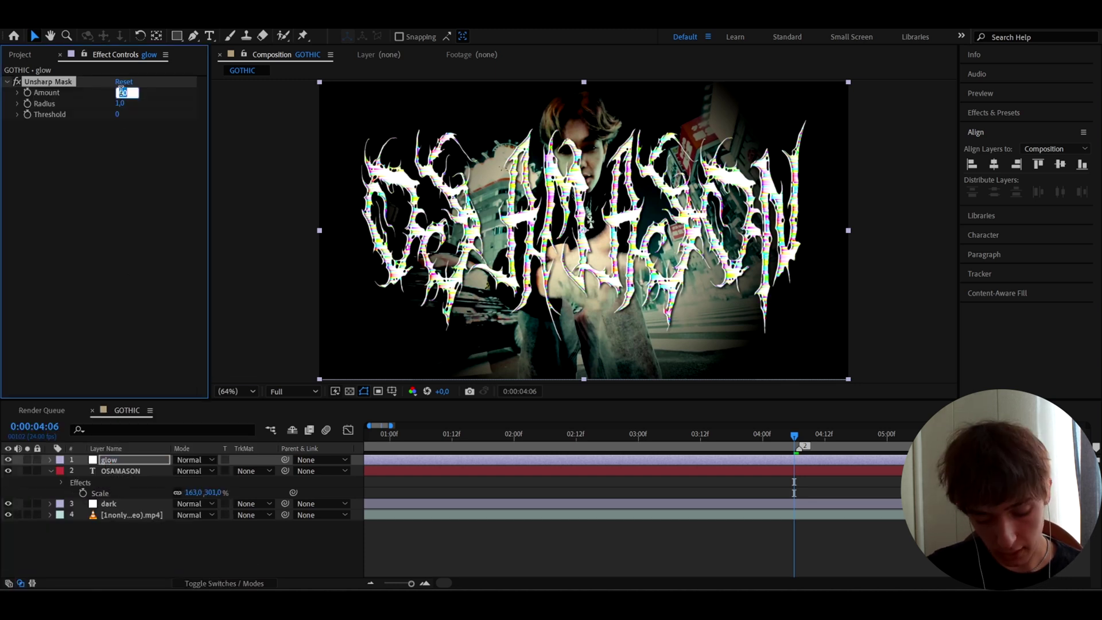
text(200)
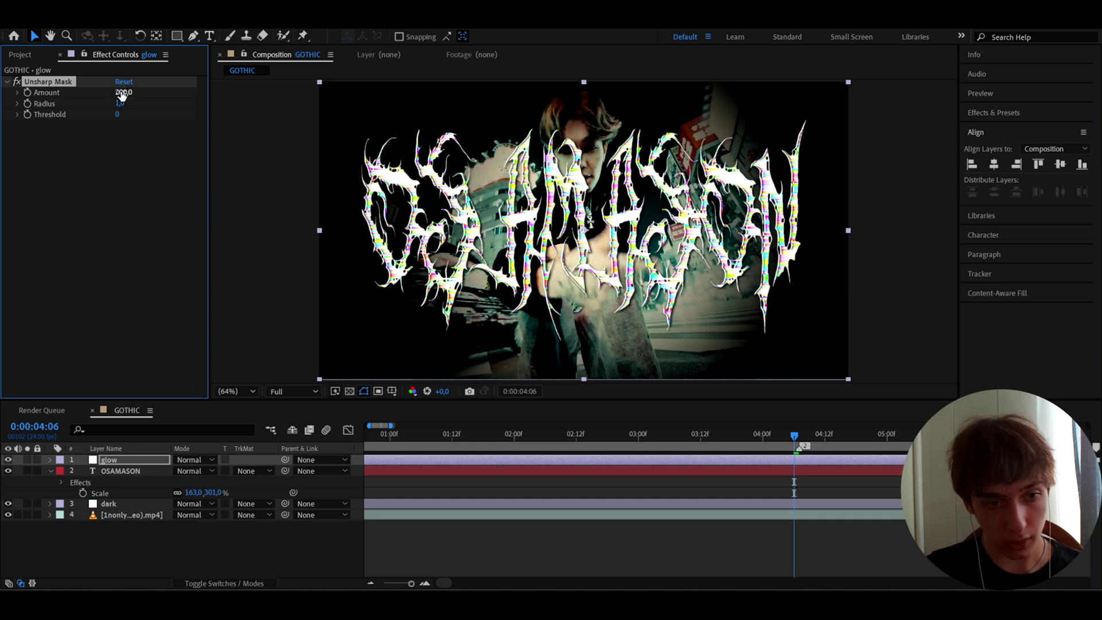
key(Tab)
text(5)
key(Return)
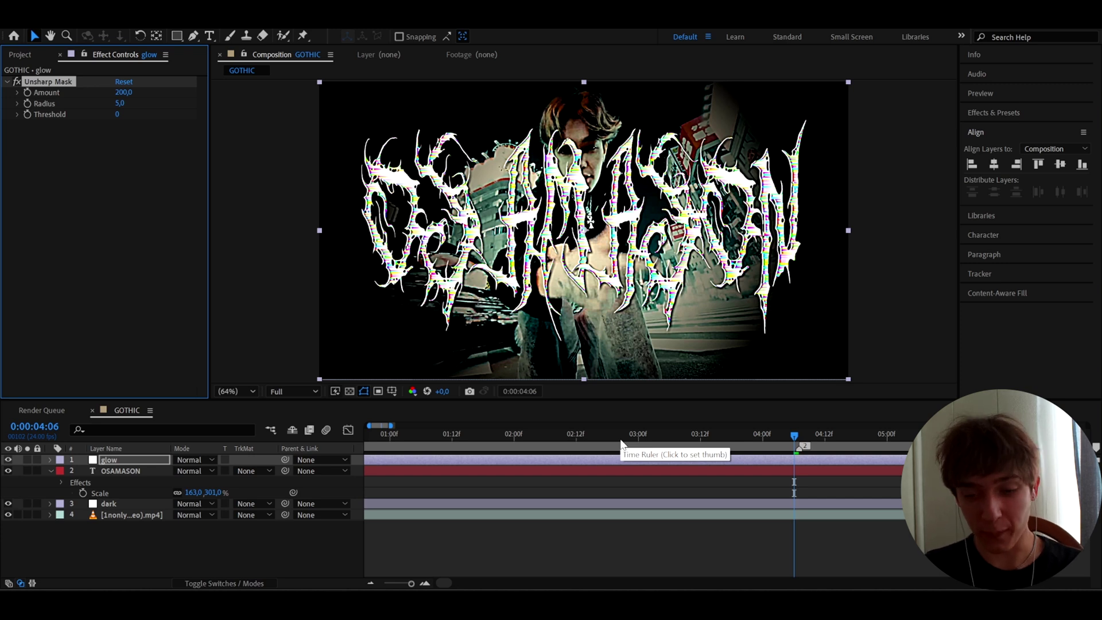
click(710, 466)
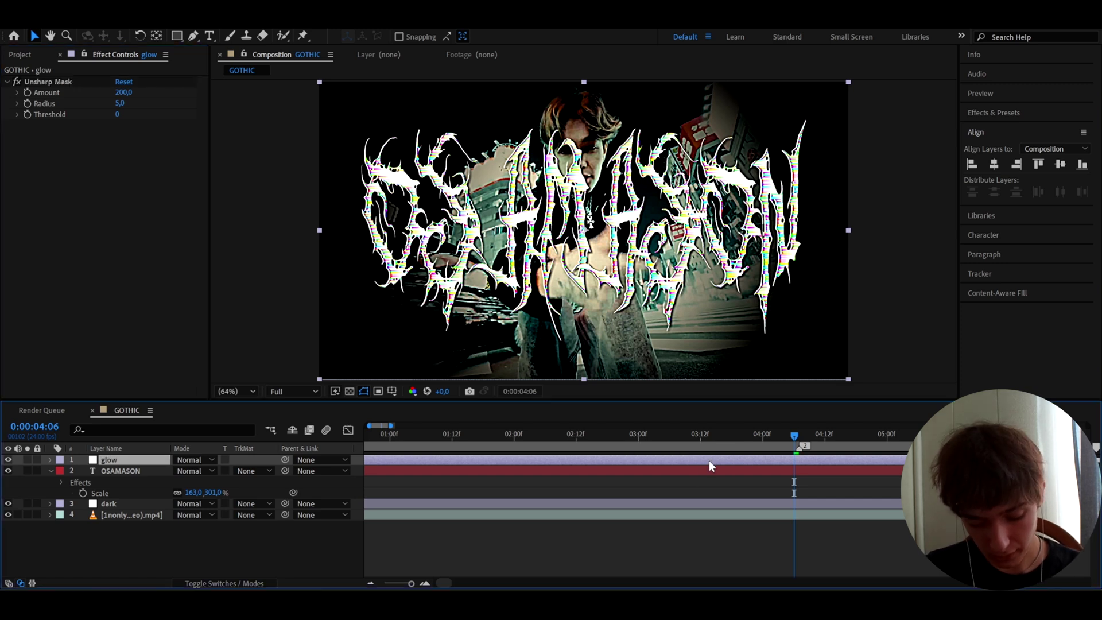
Add Fast Box Blur to the glow layer with a Blur Radius of 3.
key(ctrl+space)
text(fast)
key(Return)
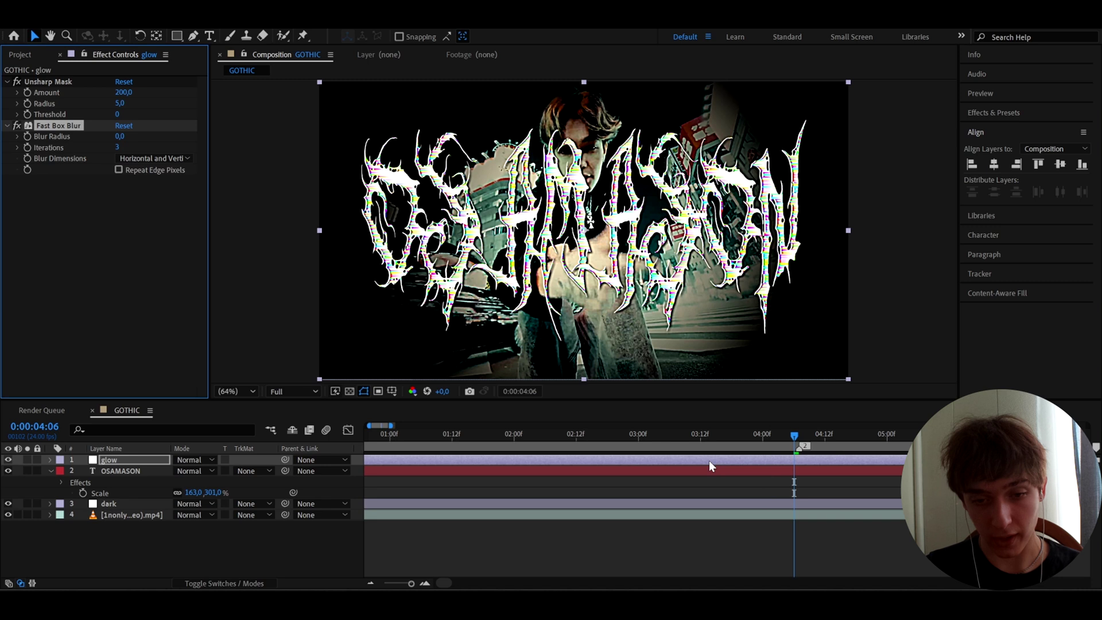
click(120, 136)
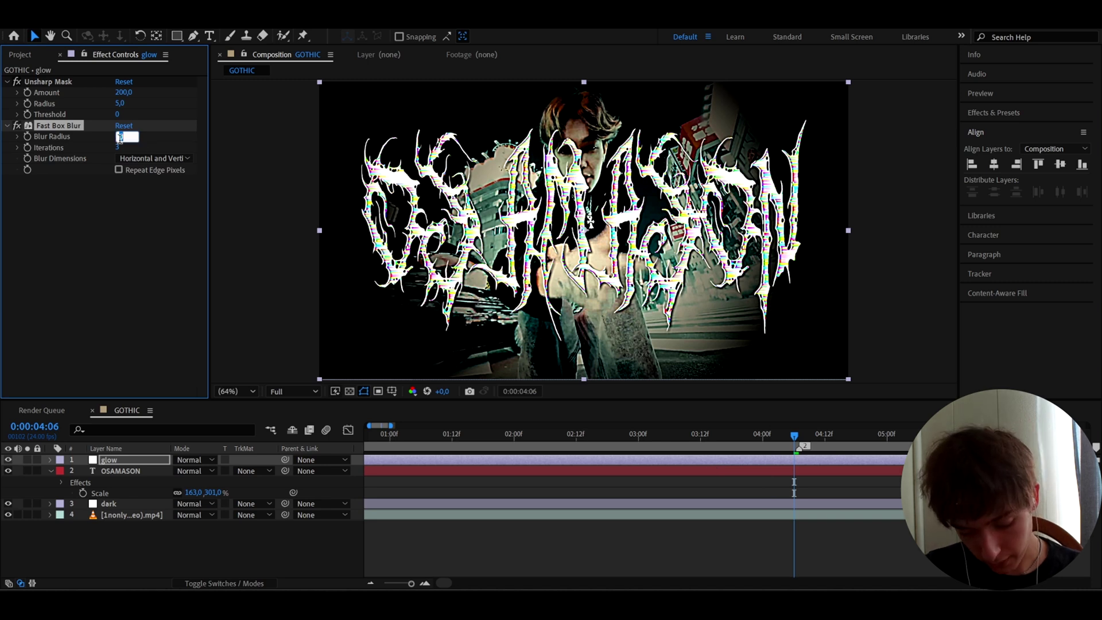
text(3)
key(Return)
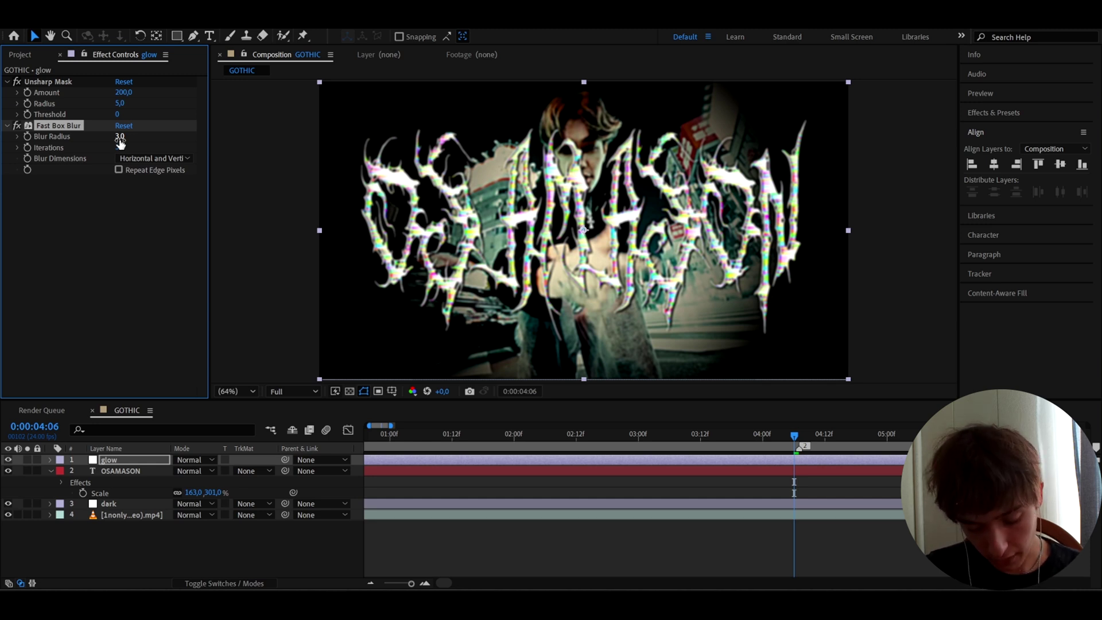
key(ctrl+space)
Apply Glow to the glow layer with threshold 100%, radius 38 and intensity 0.8.
text(glow)
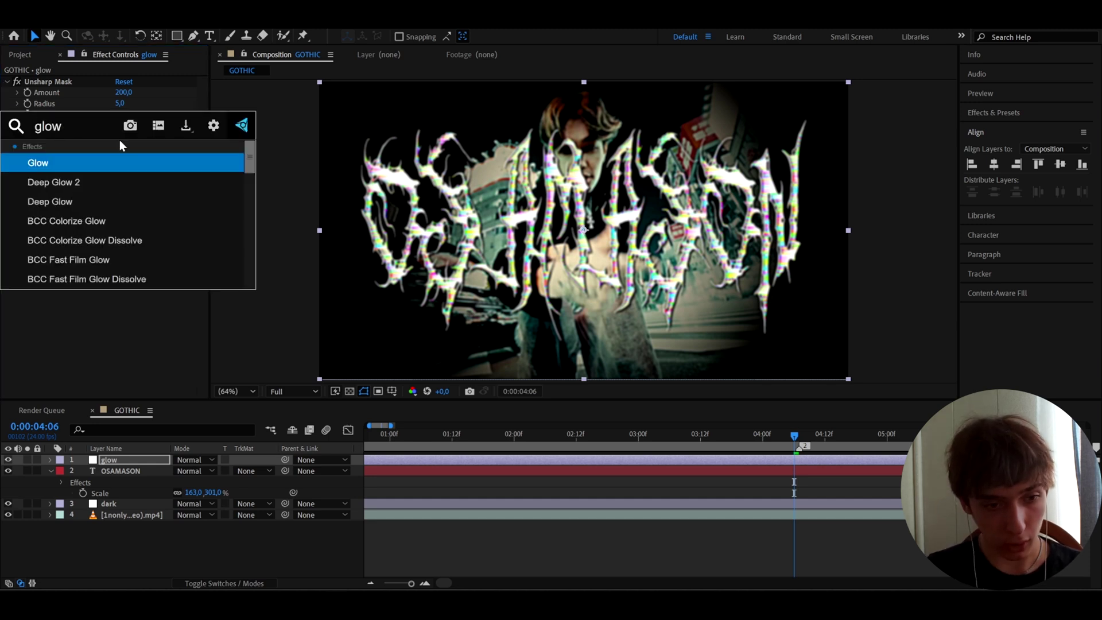
key(Return)
click(122, 202)
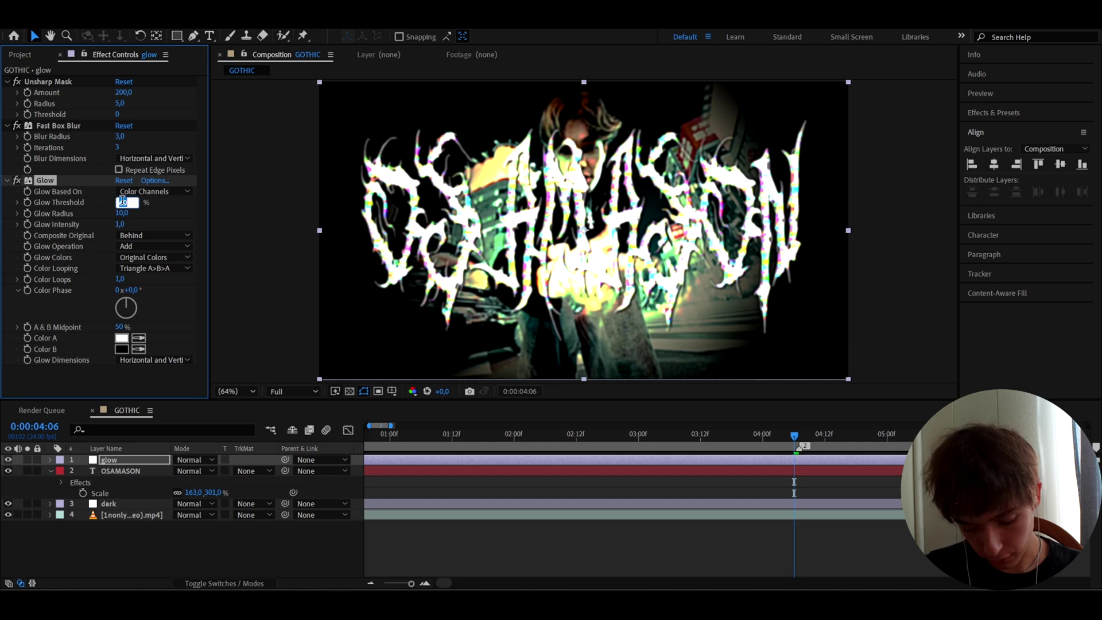
text(100)
key(Return)
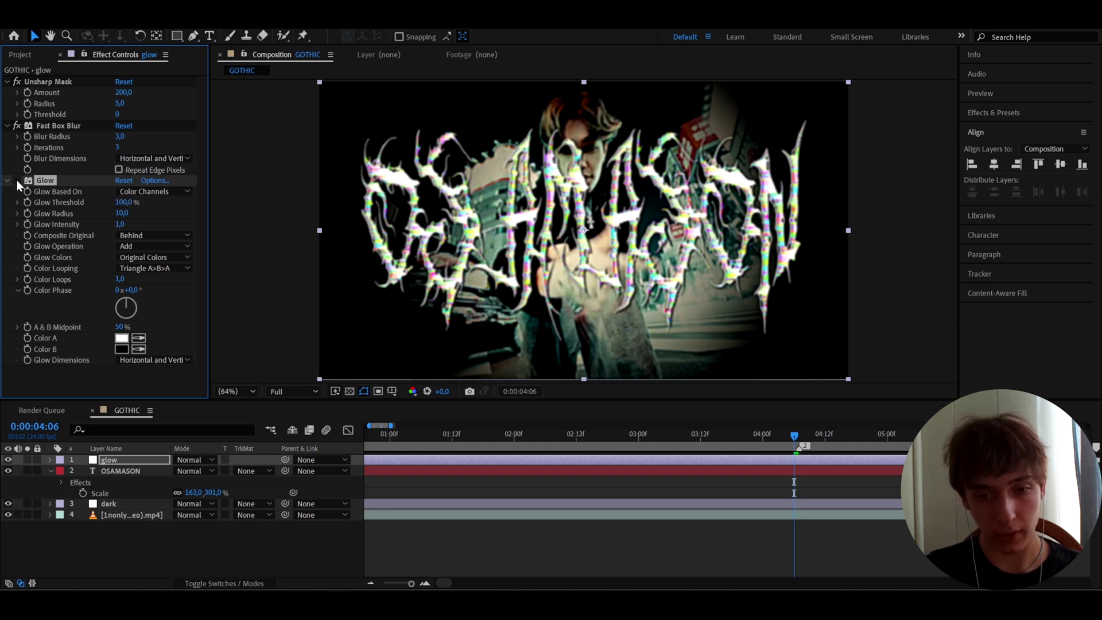
click(120, 213)
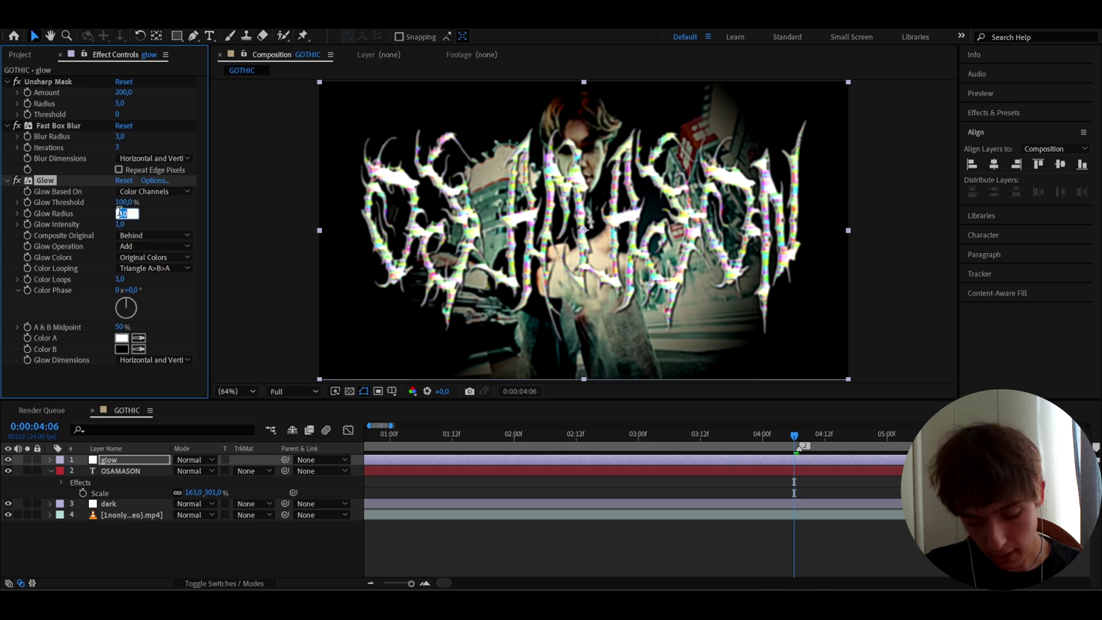
text(38)
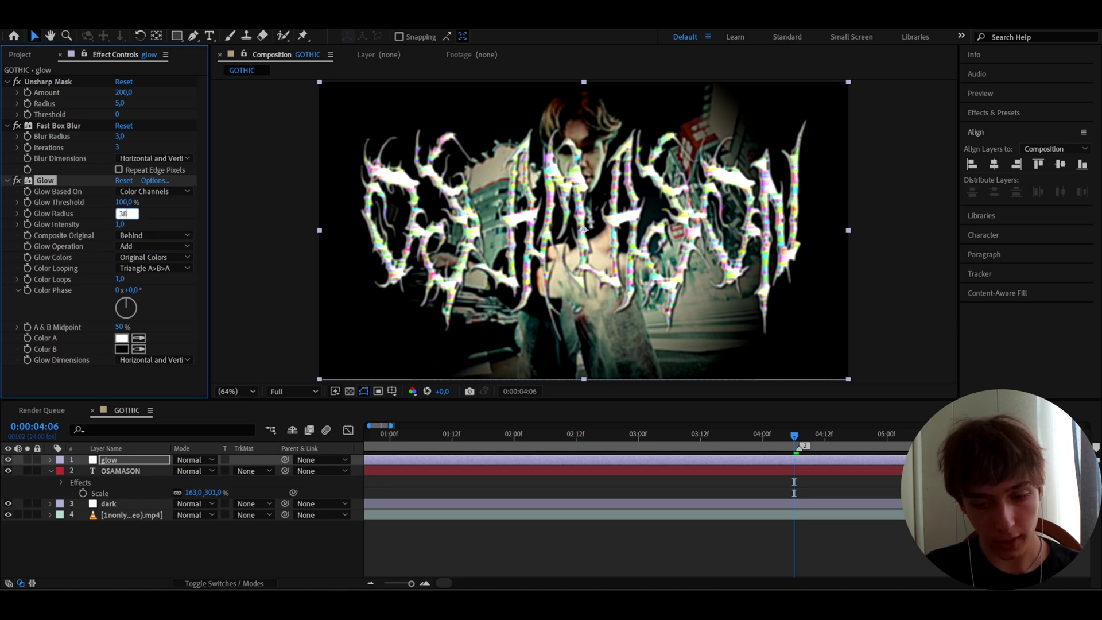
key(Tab)
text(0,8)
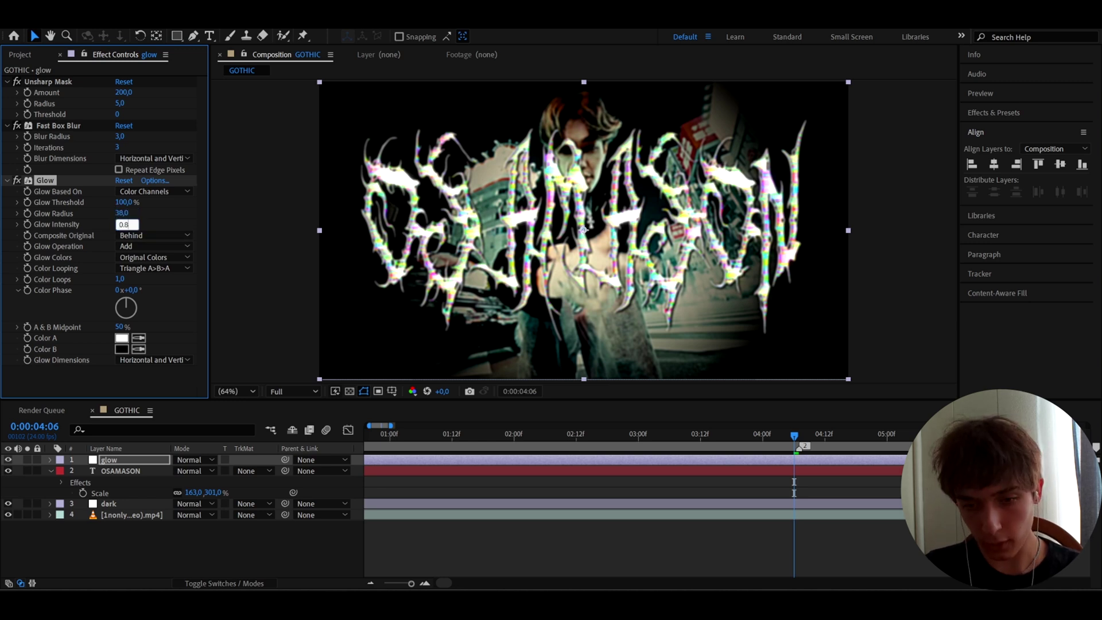
key(Return)
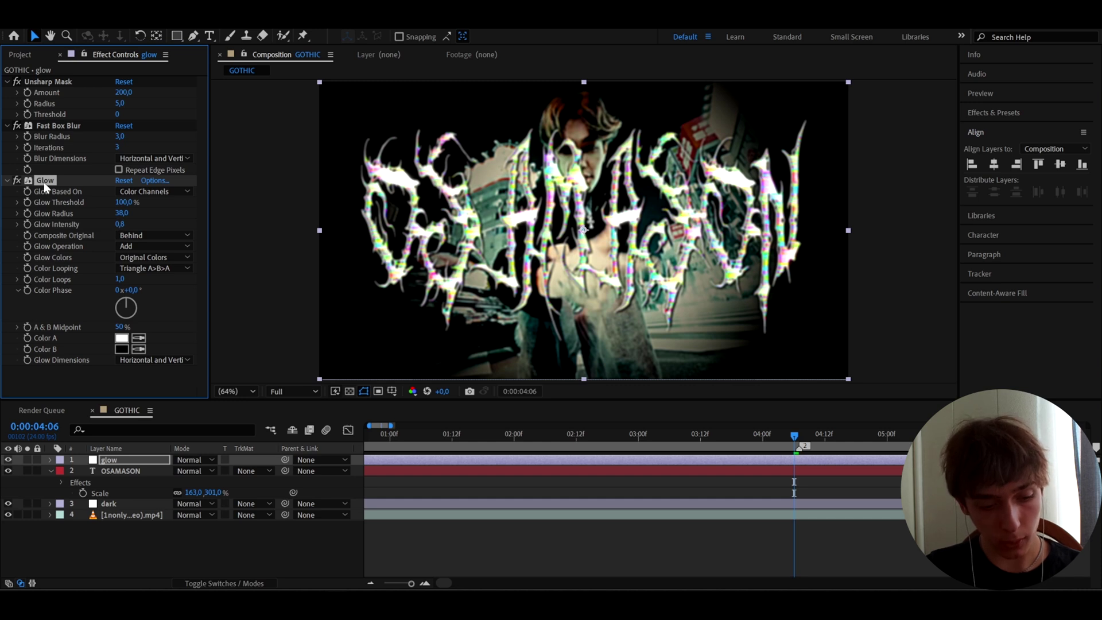
Duplicate it as Glow 2 with threshold 51%, radius 79 and intensity 0.4.
key(ctrl+d)
click(118, 235)
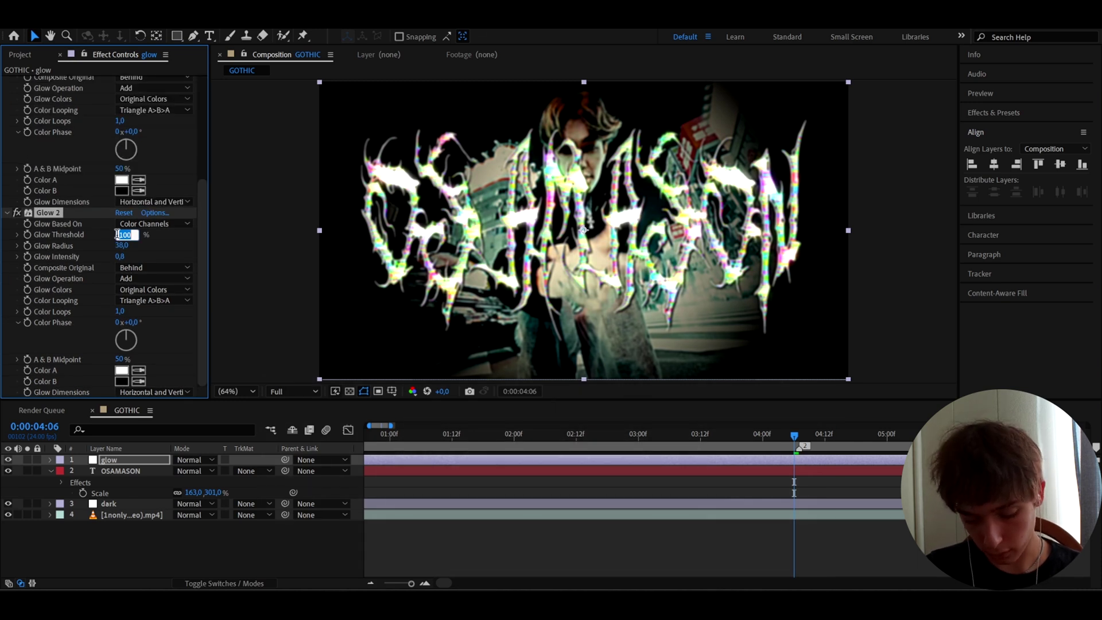
text(51)
key(Return)
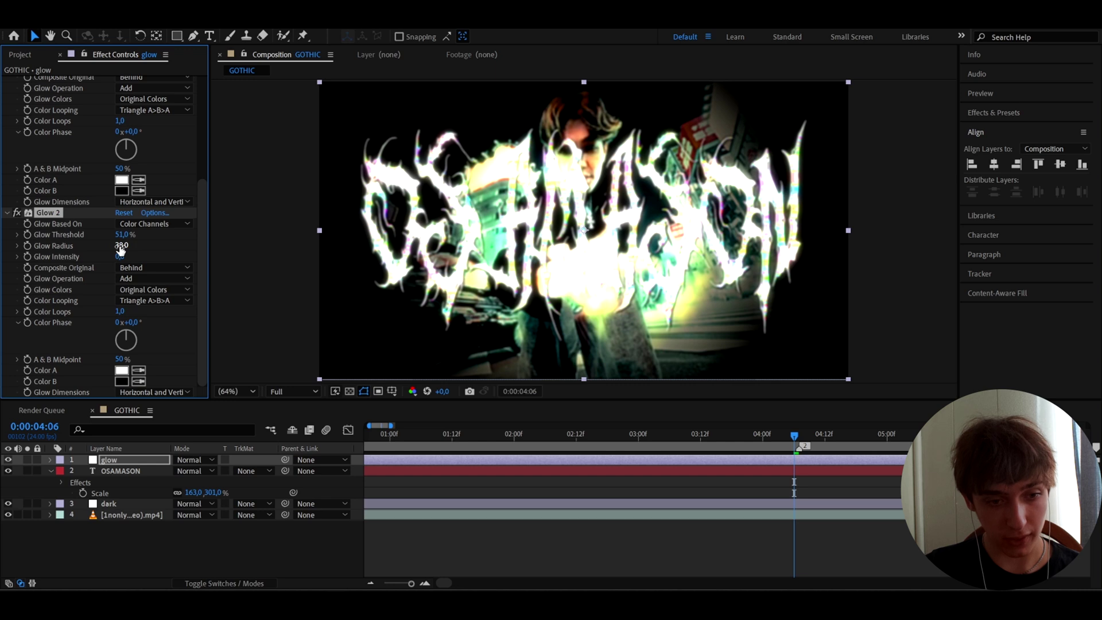
click(121, 245)
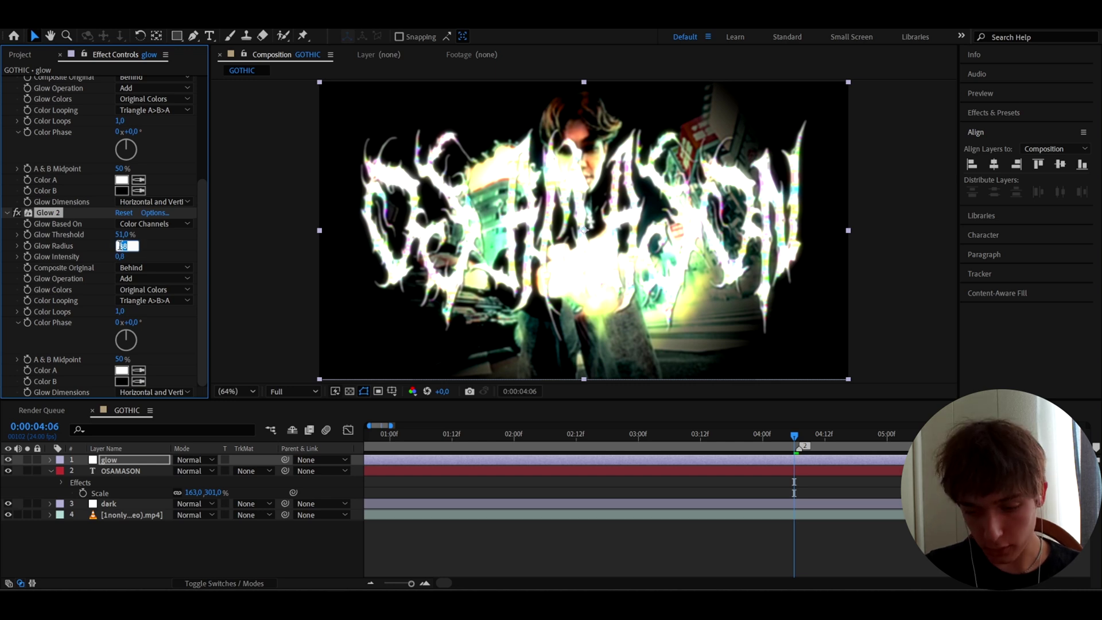
text(79)
key(Tab)
text(0)
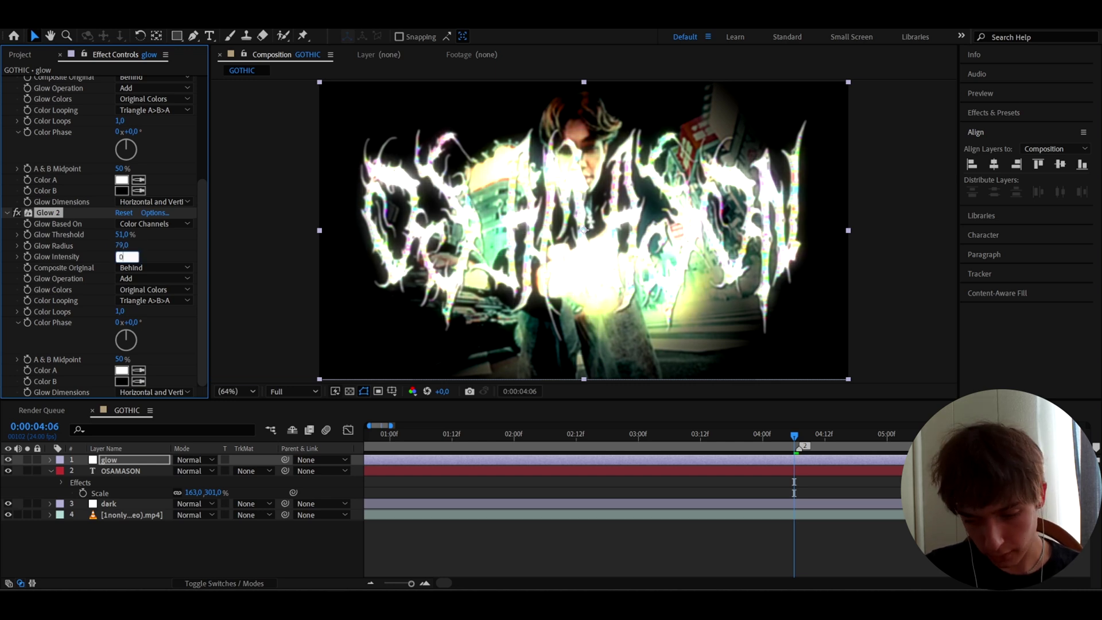
text(.4)
key(Return)
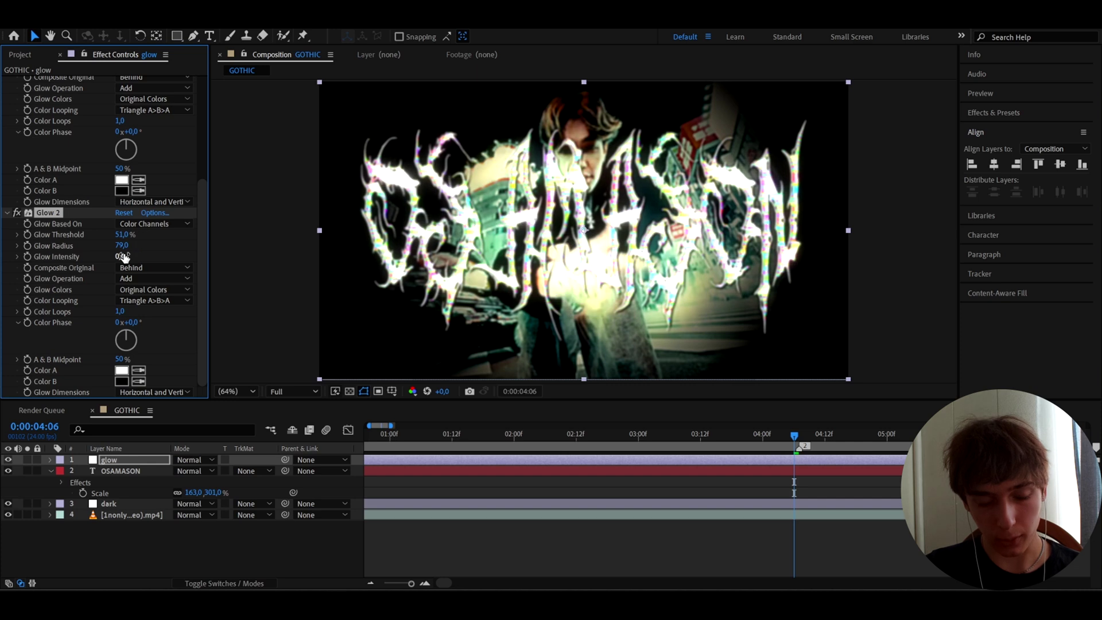
Duplicate again as Glow 3 with threshold 32.2%, radius 158 and intensity 0.2.
key(ctrl+d)
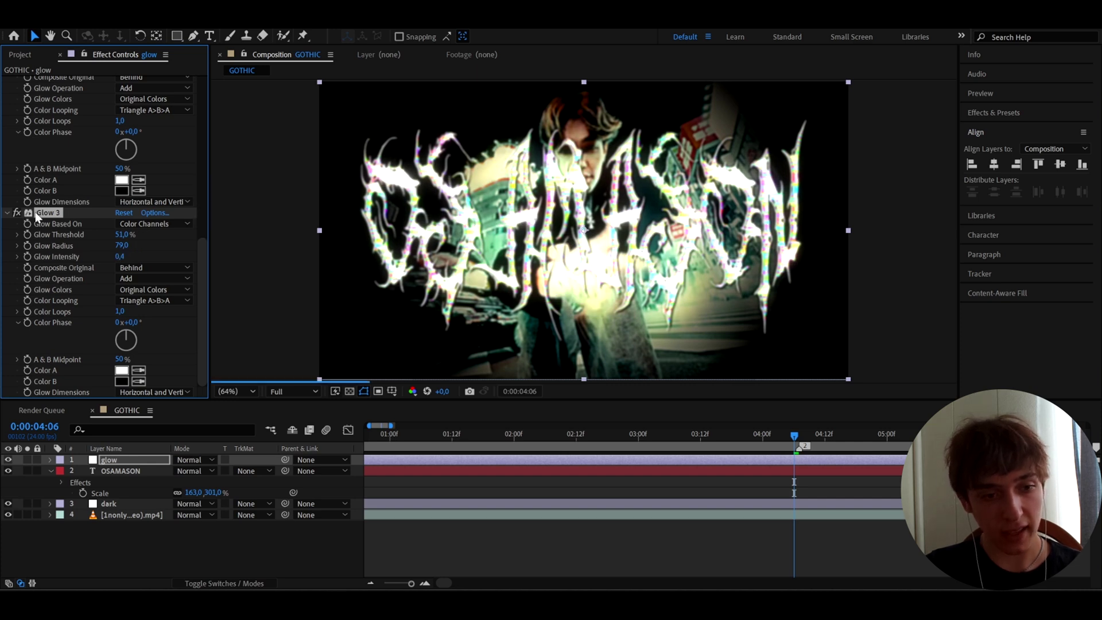
click(121, 234)
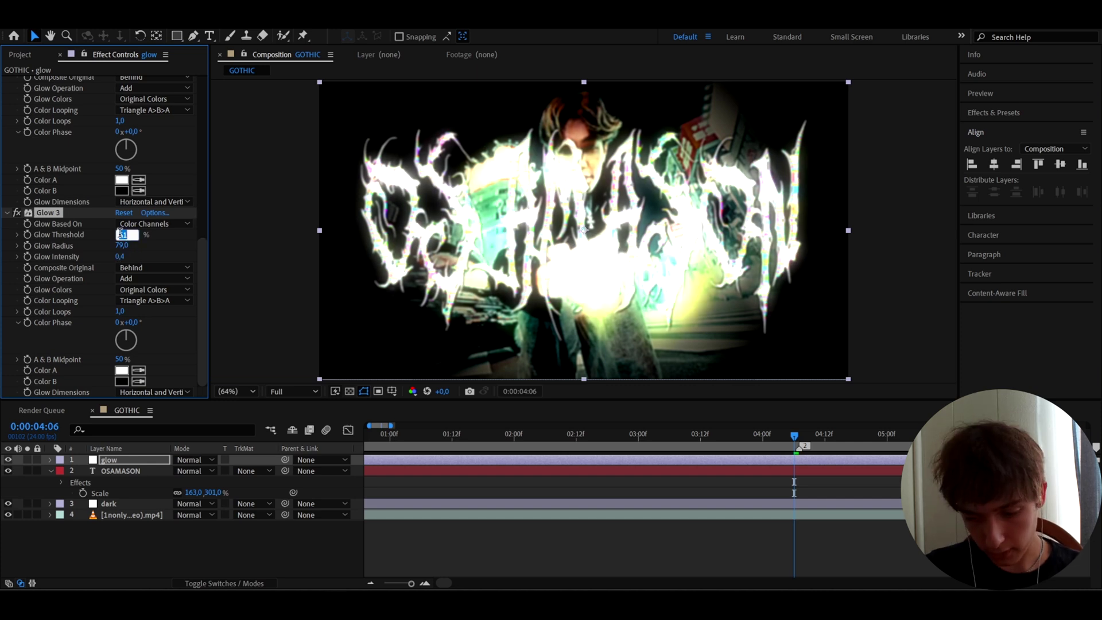
text(3.2)
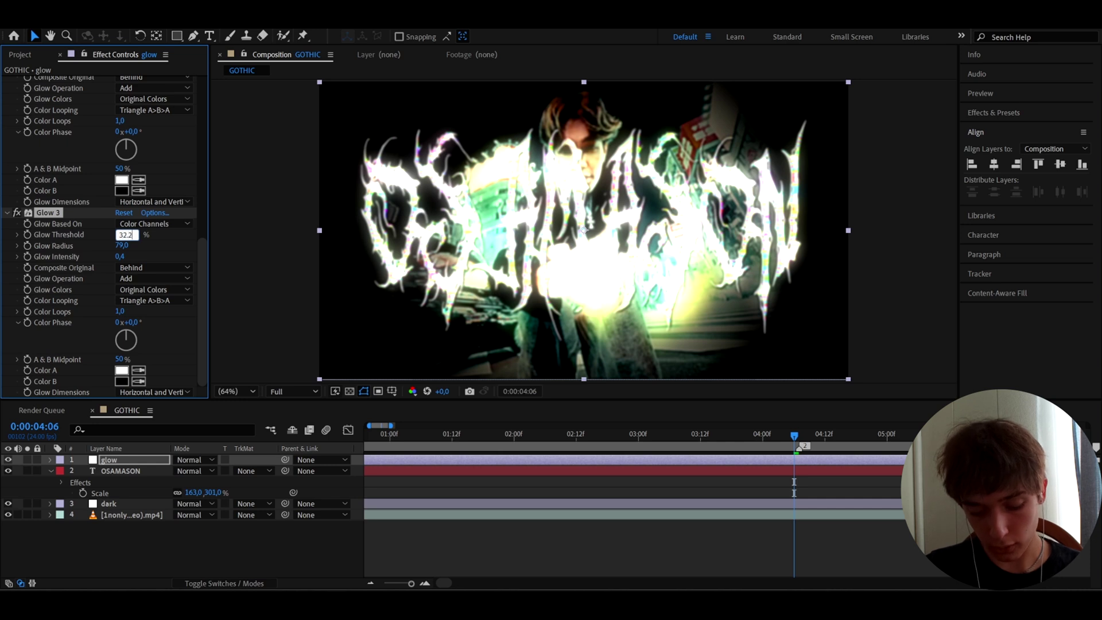
key(Return)
click(122, 246)
text(158)
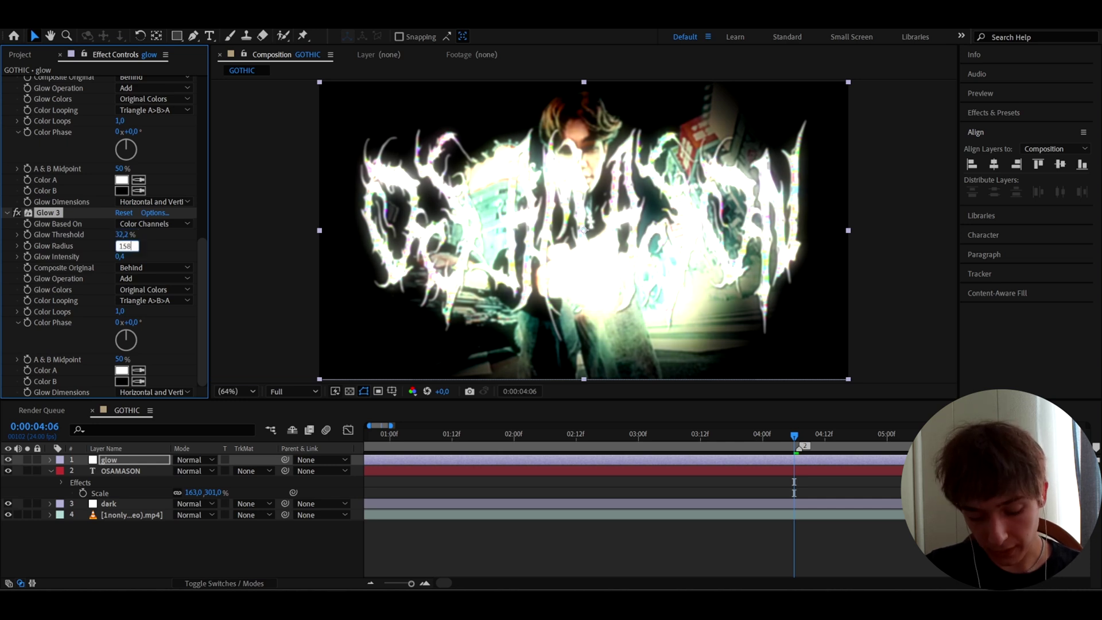
key(Tab)
text(0.2)
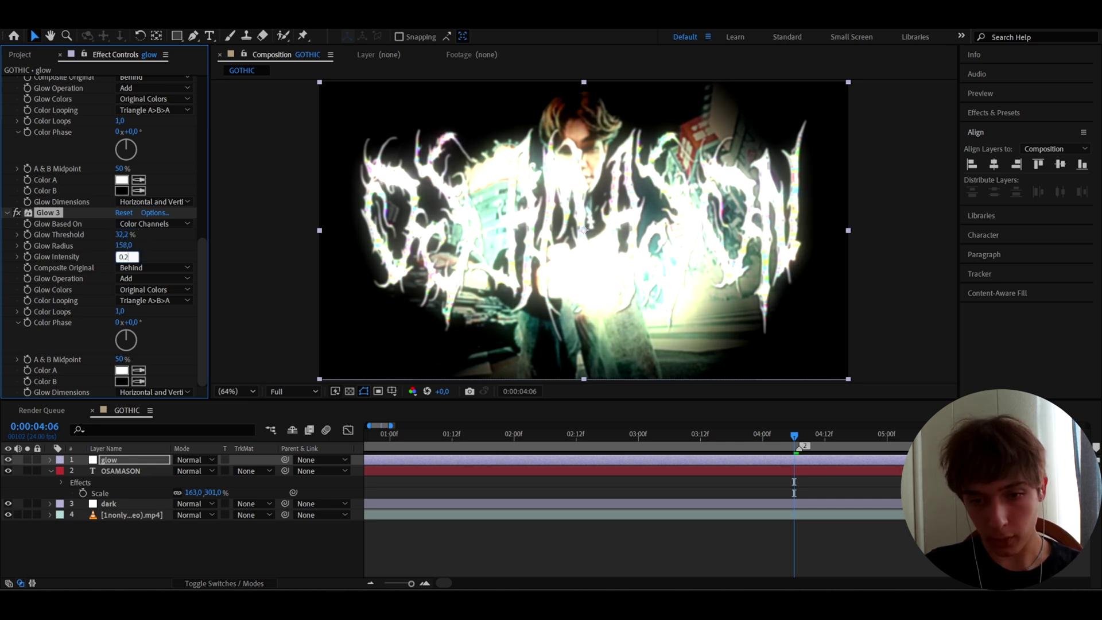
key(Return)
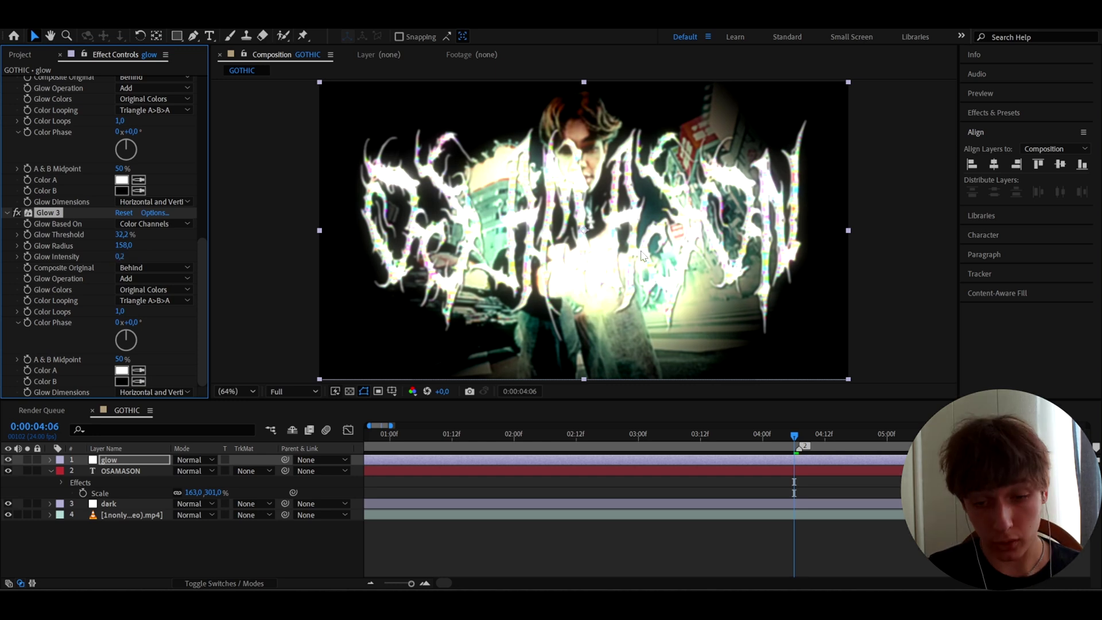
key(ctrl+space)
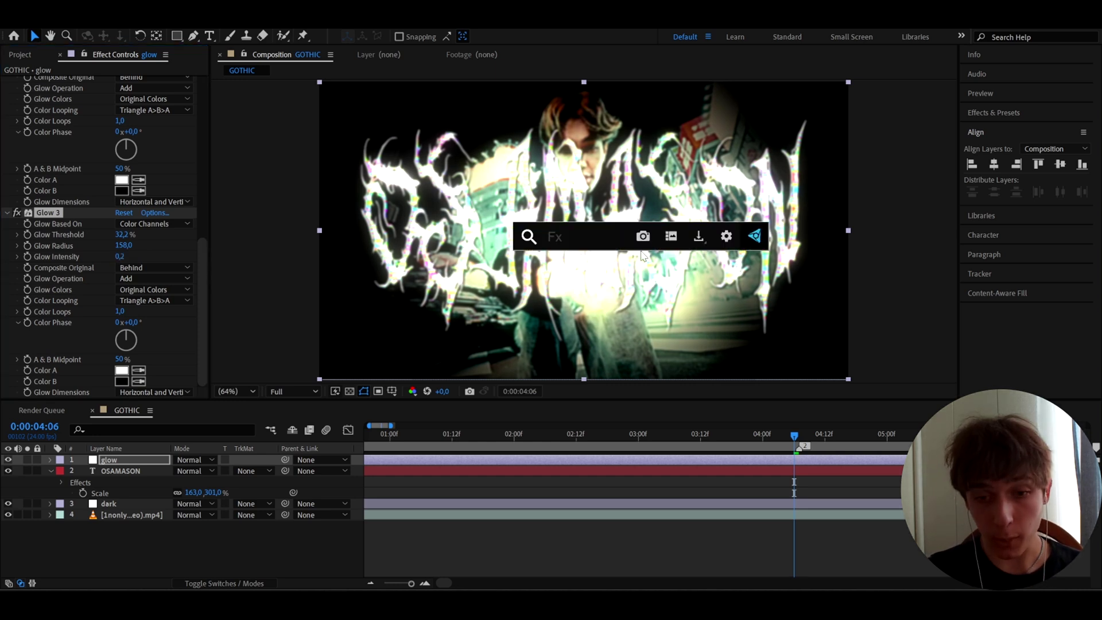
Apply S_Flicker to the glow layer with amplitude 0.6 and preview the flickering title.
text(s_flicker)
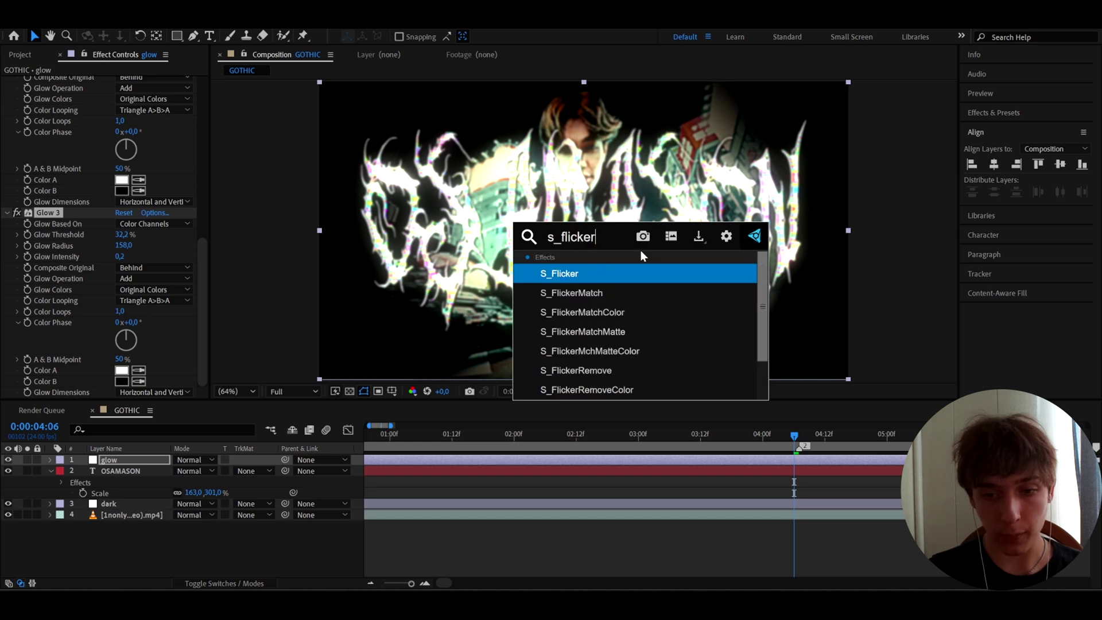
click(629, 274)
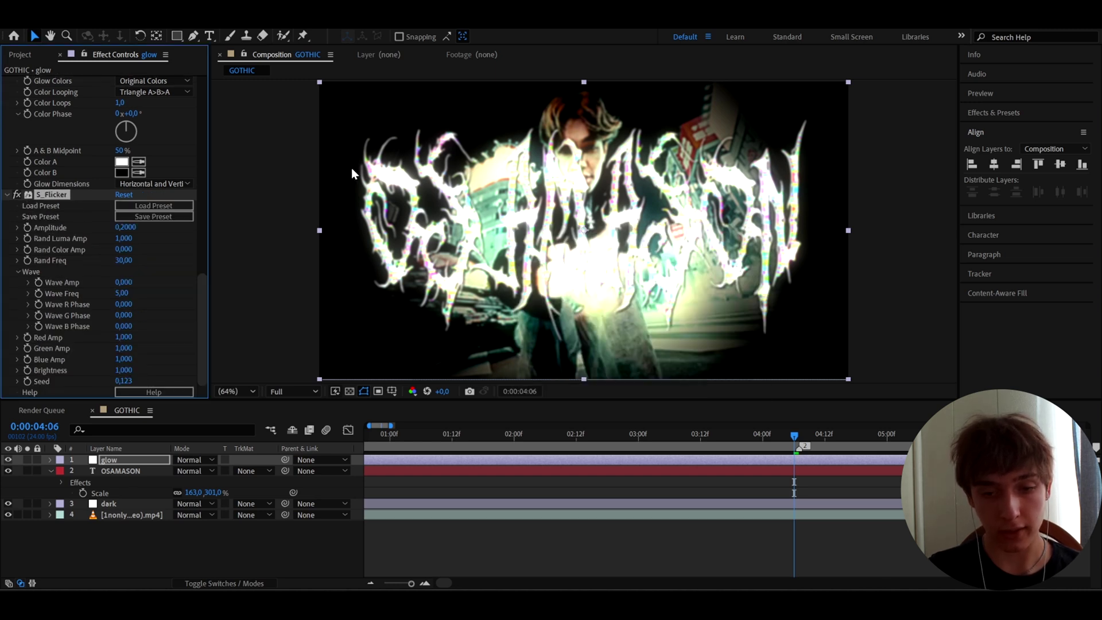
click(124, 227)
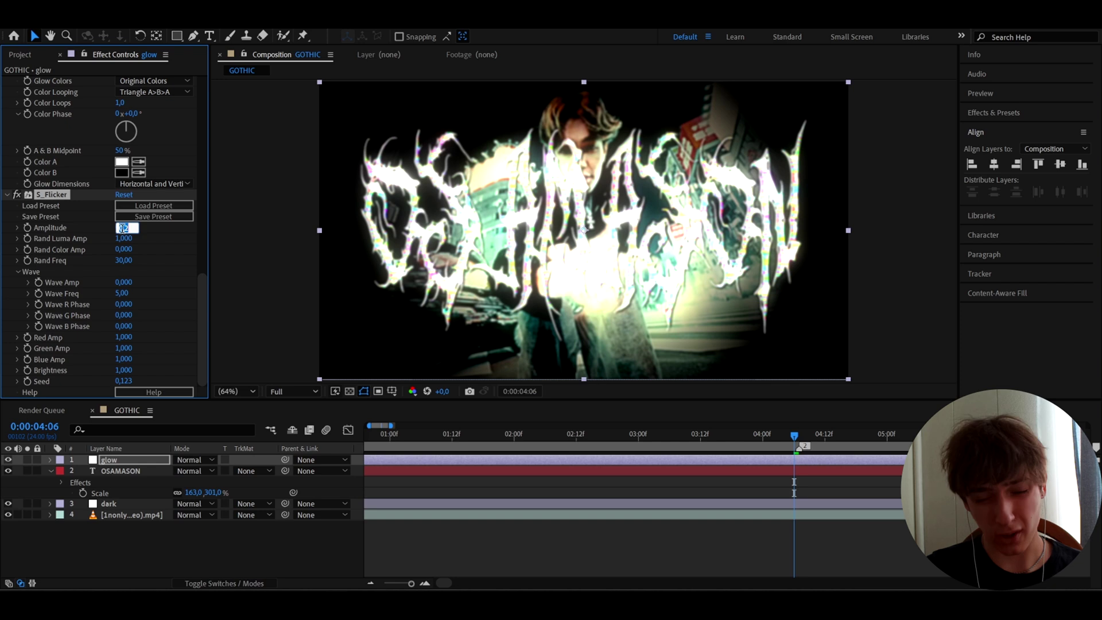
text(0.6)
key(Return)
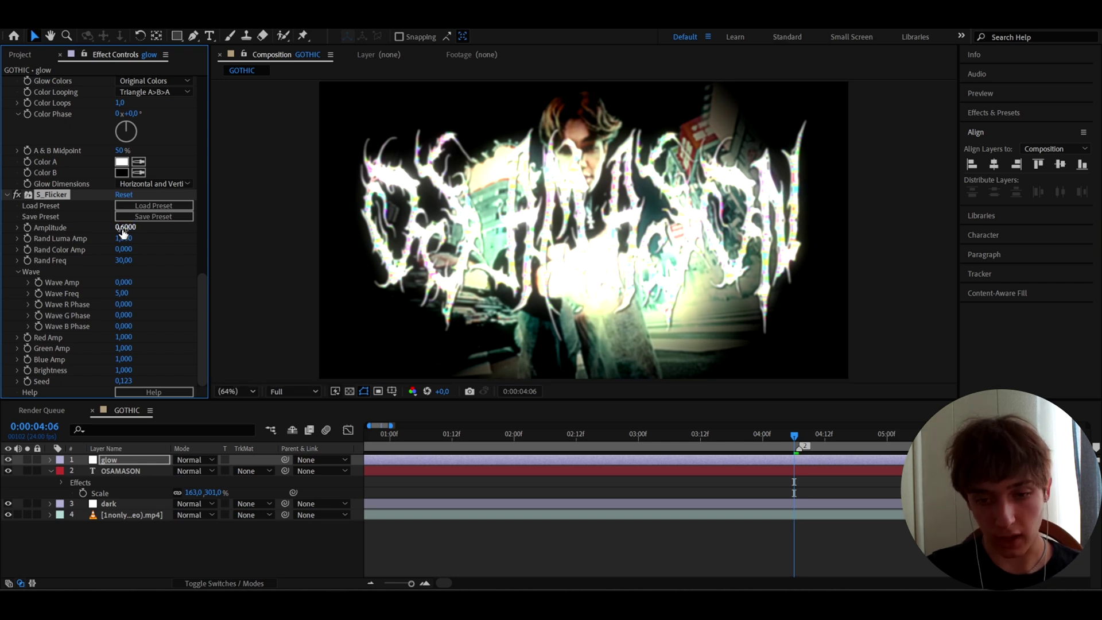
key(space)
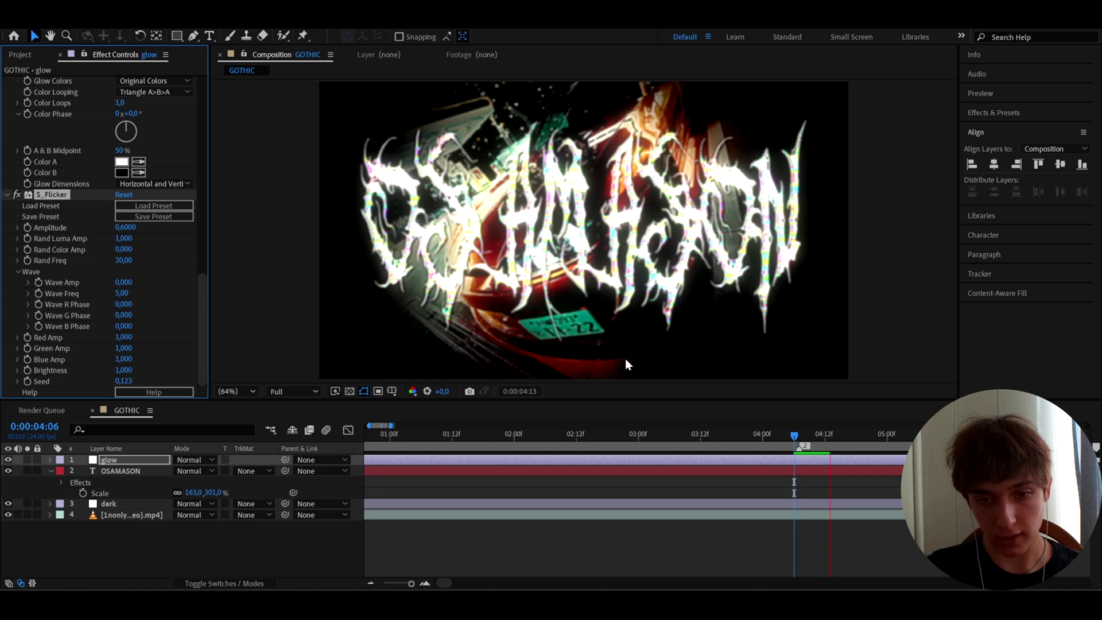
click(801, 444)
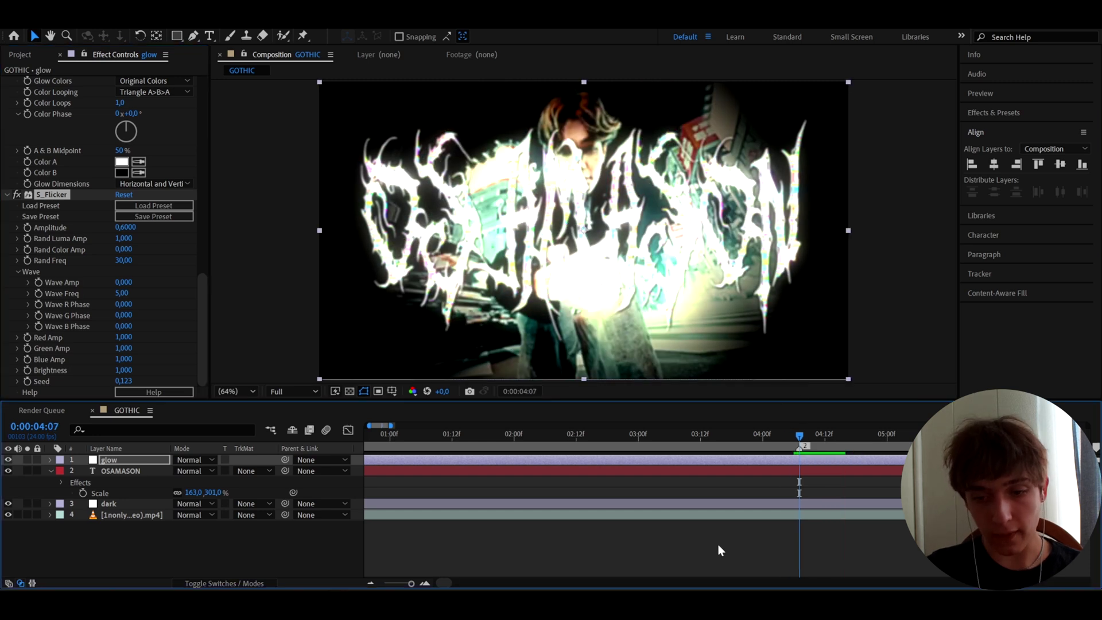
click(781, 545)
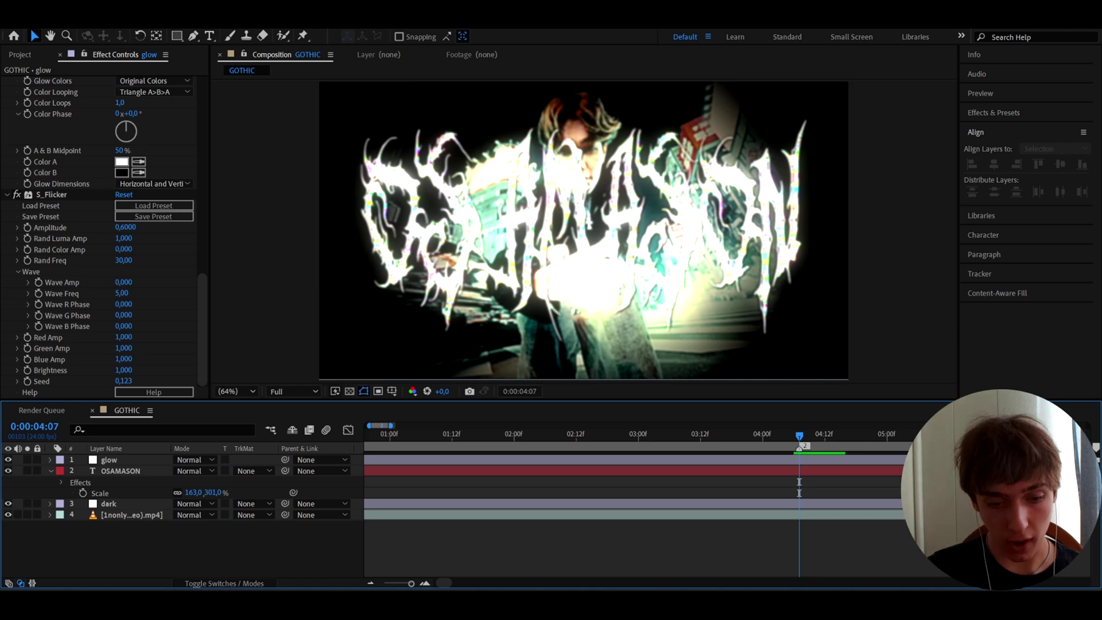
Drag filmed on phone.mp4 from File Explorer into the timeline as the top layer.
key(alt+Tab)
drag(421, 151, 741, 129)
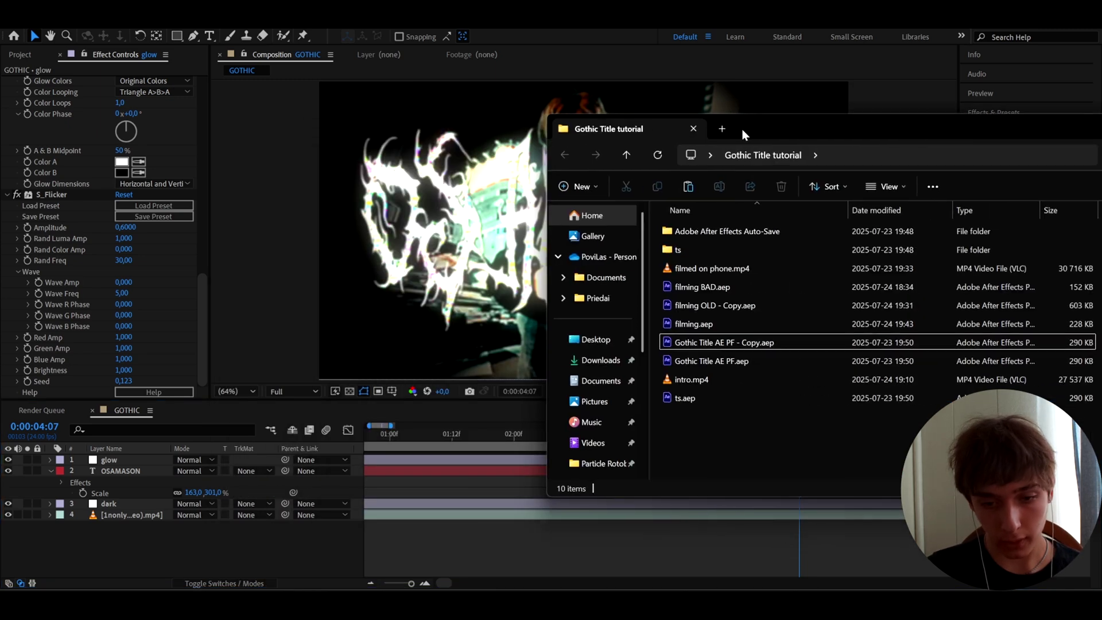
click(681, 262)
drag(691, 263, 174, 496)
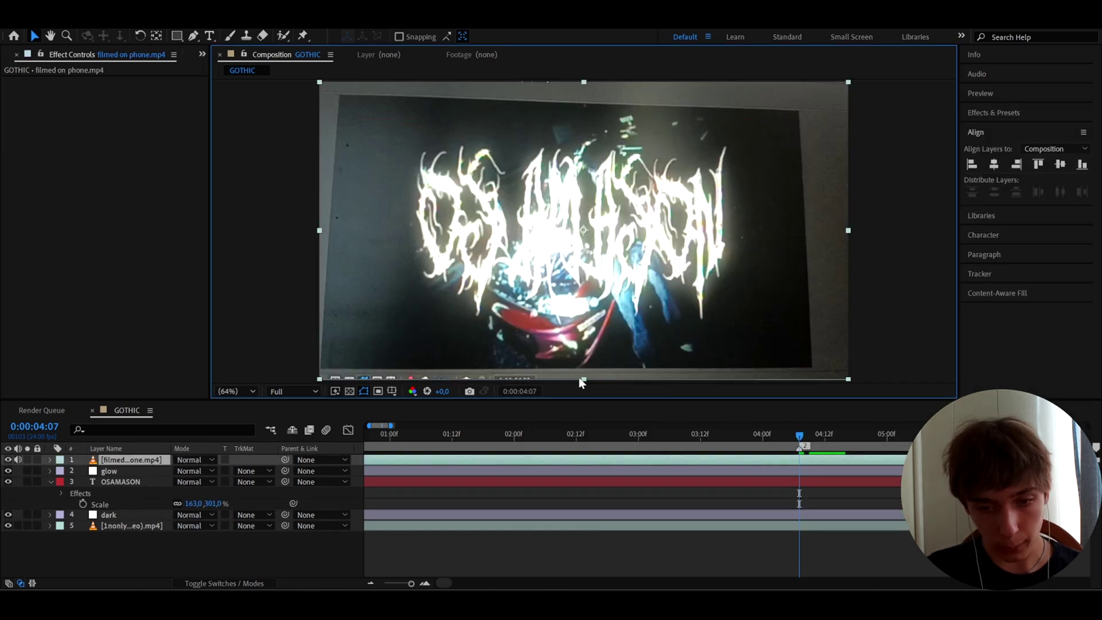
Scale the filmed on phone layer to 135%, nudge it slightly, then hide it.
key(s)
drag(192, 472, 211, 472)
drag(411, 347, 424, 345)
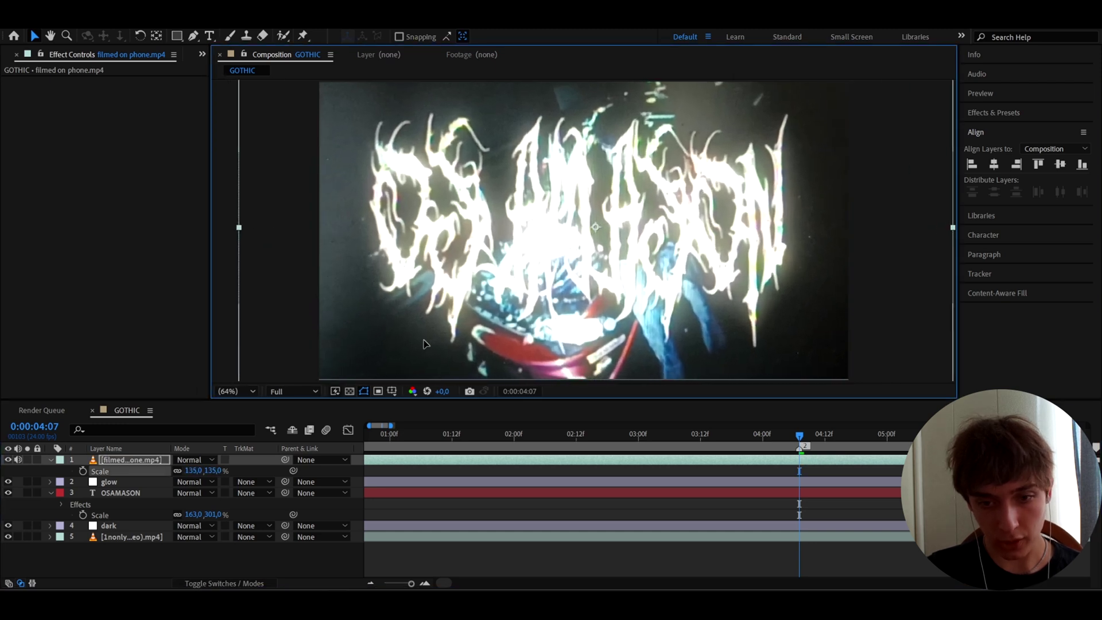
drag(805, 436, 763, 479)
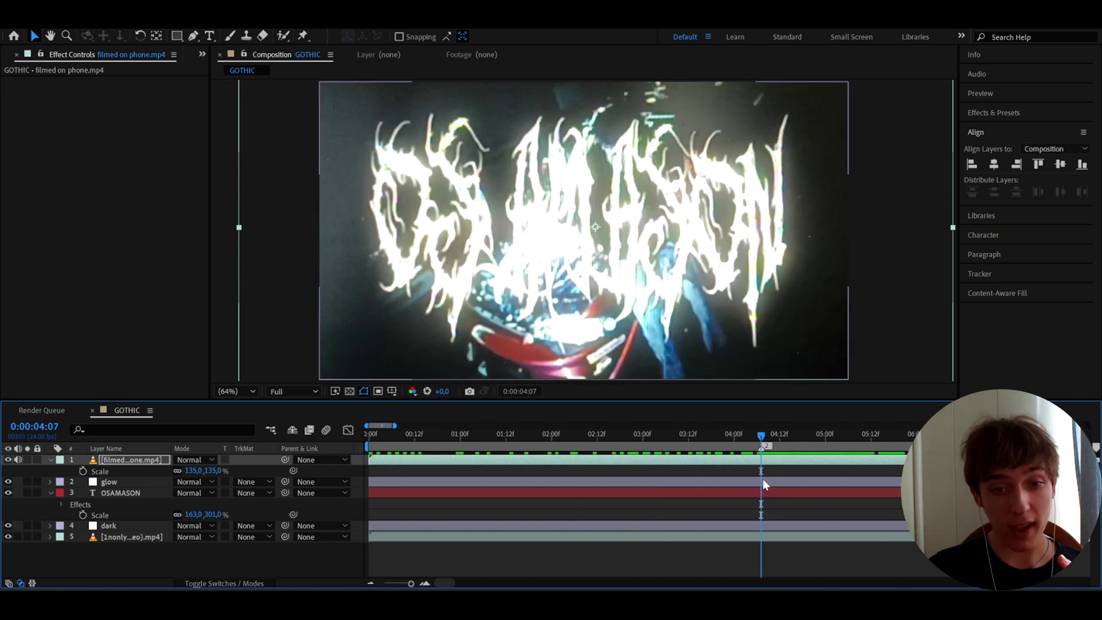
click(8, 460)
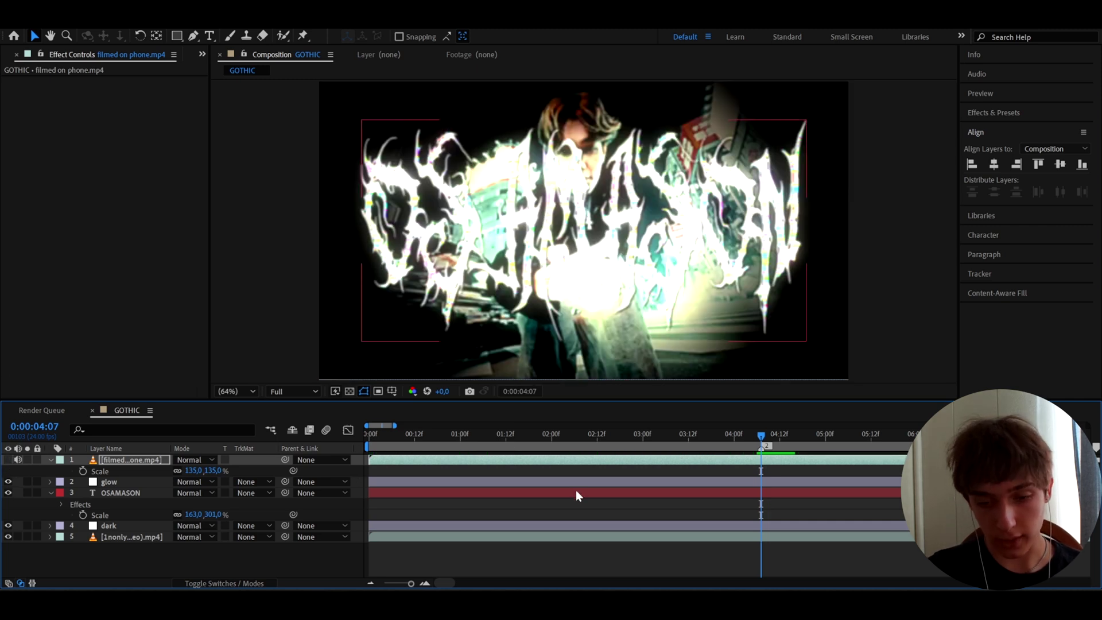
Create a new adjustment layer named 'Signal' and apply the Signal effect to it.
key(Return)
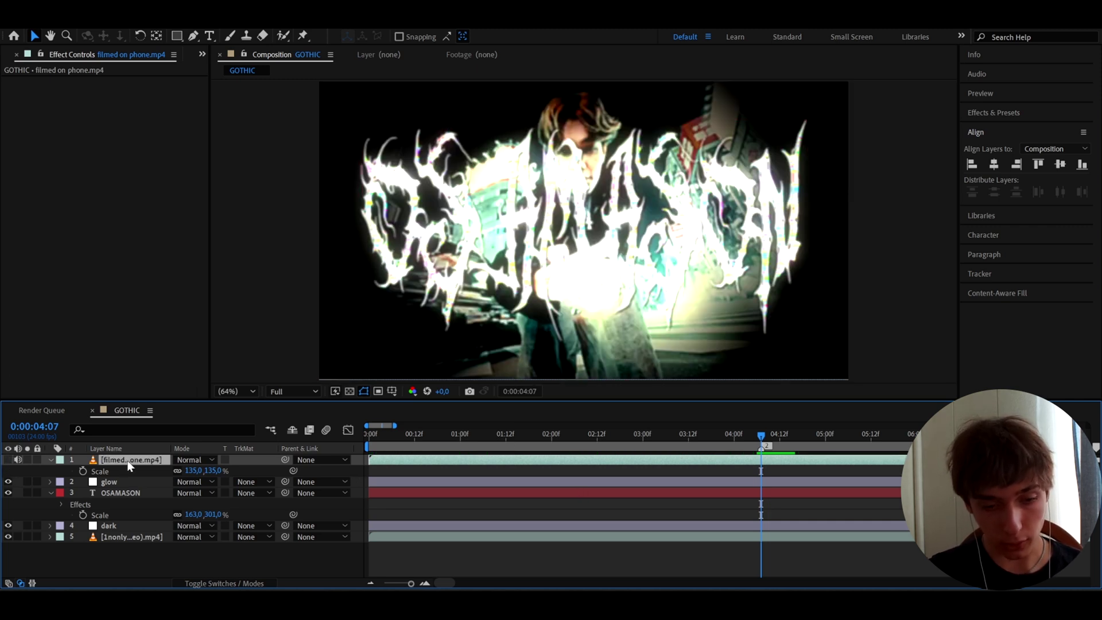
key(ctrl+alt+y)
key(Return)
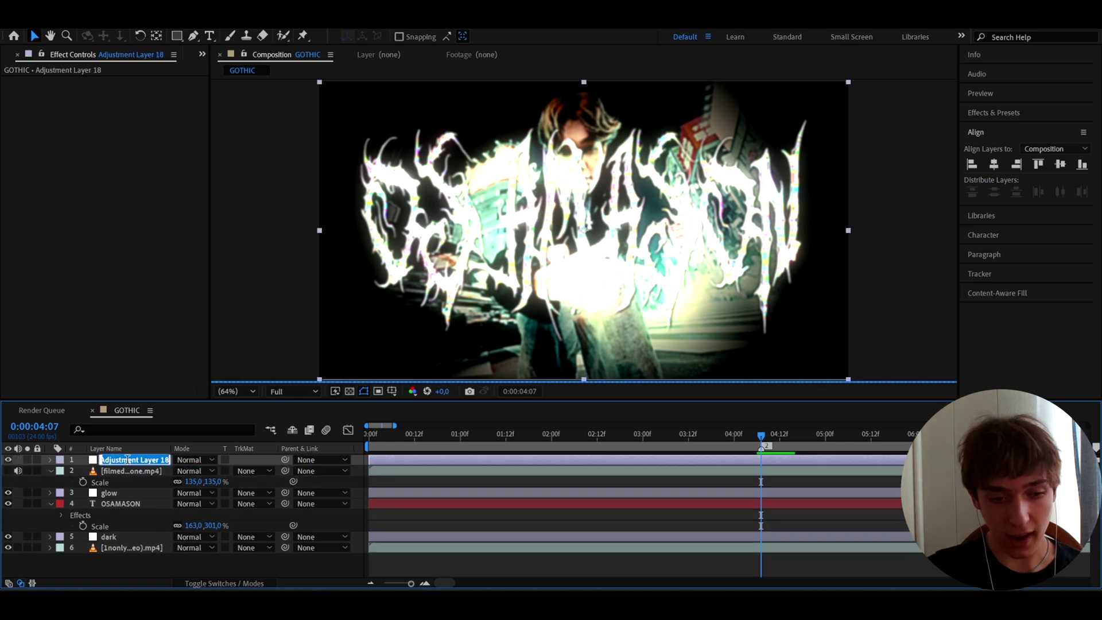
text(Signal)
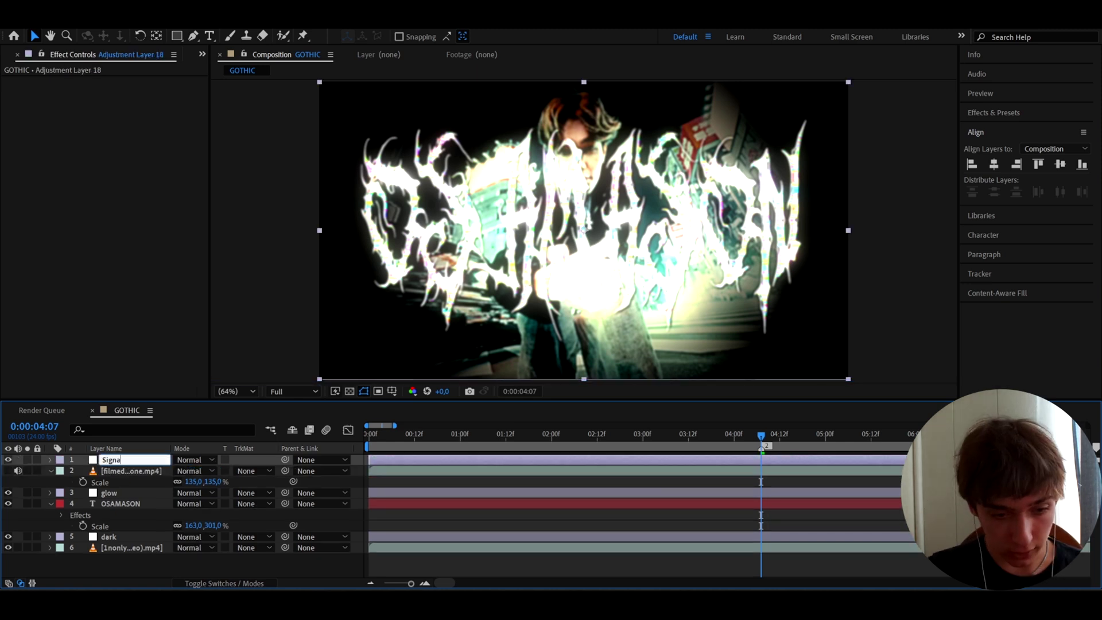
key(Return)
key(ctrl+space)
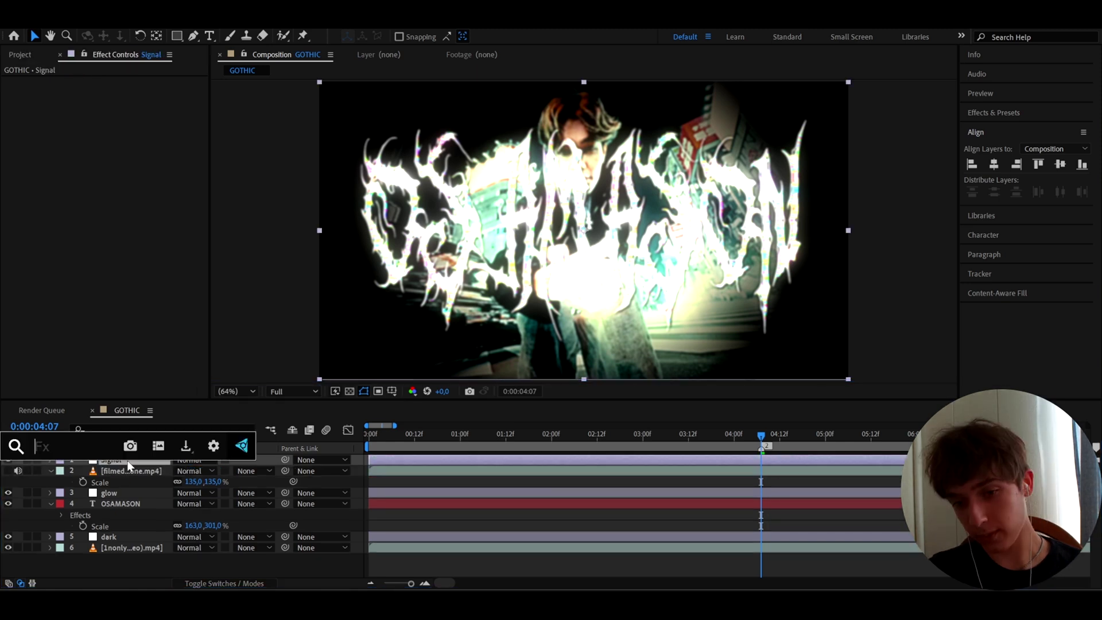
text(sign)
key(Return)
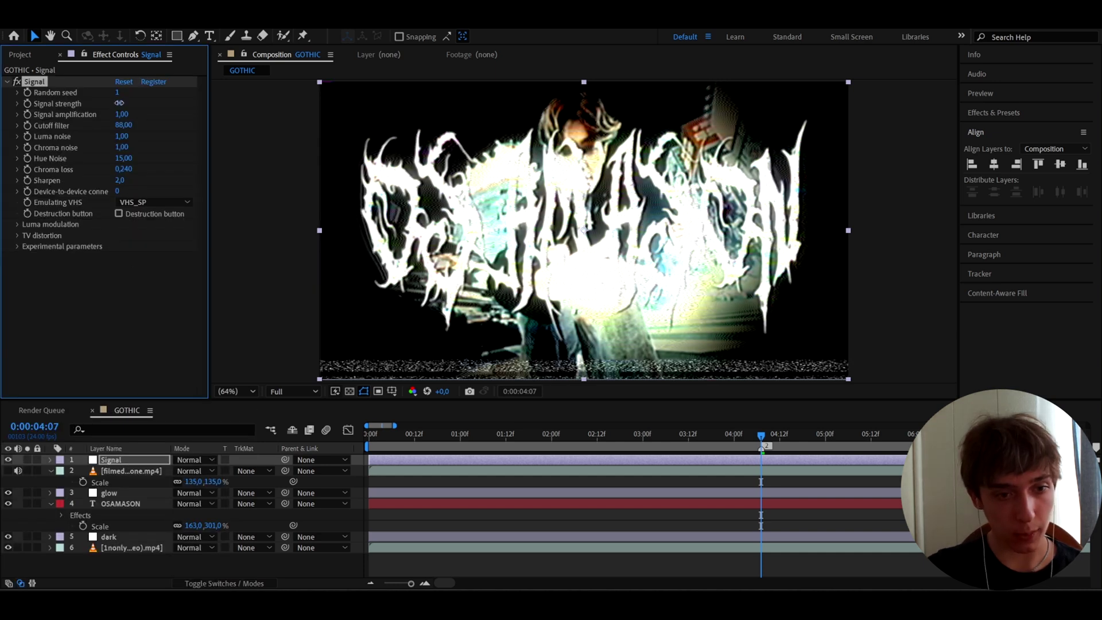
Set Signal strength 1 and amplification 0, and turn off luma modulation and tape errors.
click(119, 103)
text(1)
key(Return)
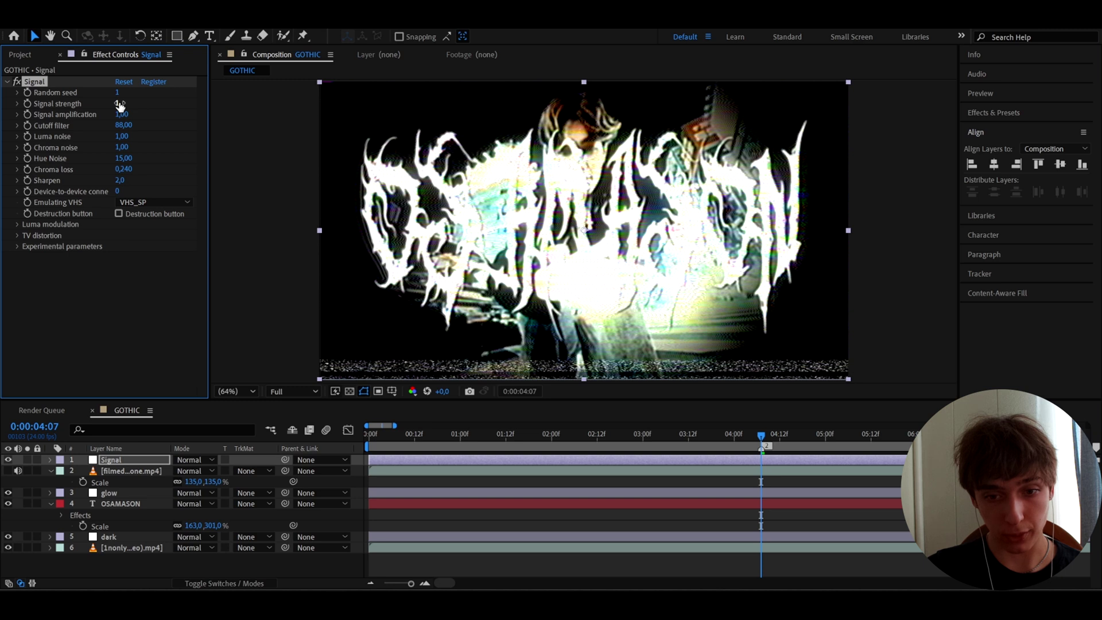
click(121, 114)
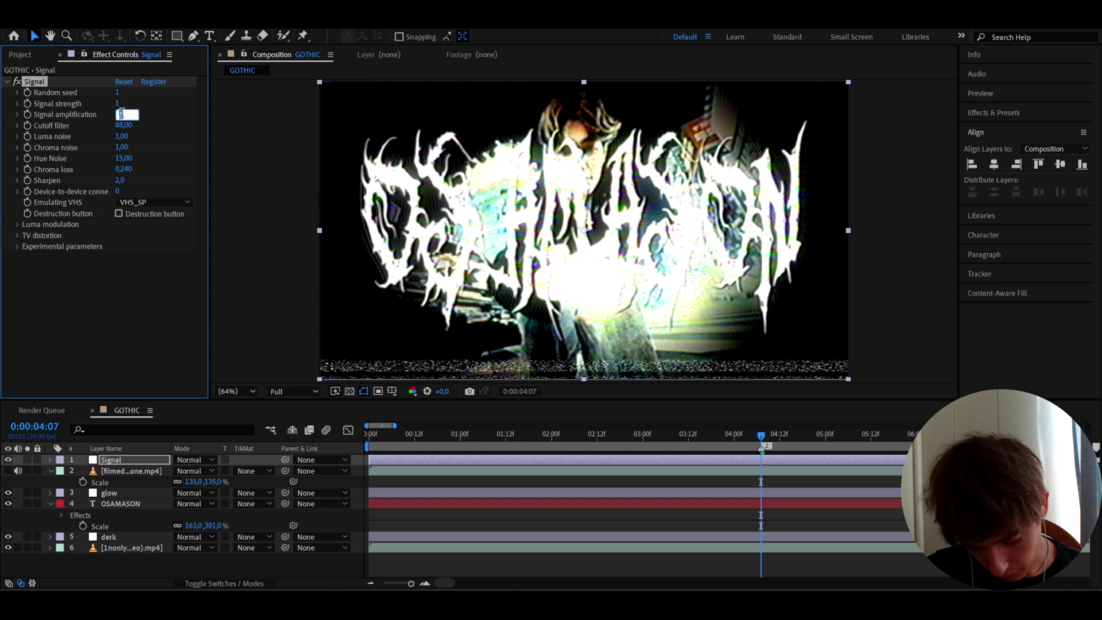
text(0)
key(Return)
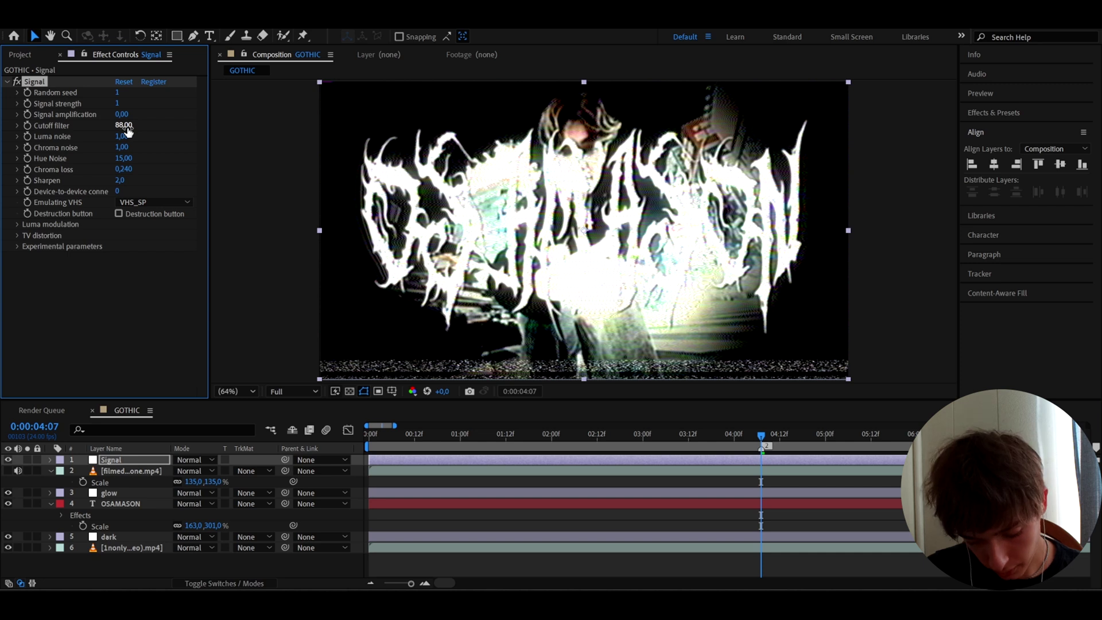
click(16, 224)
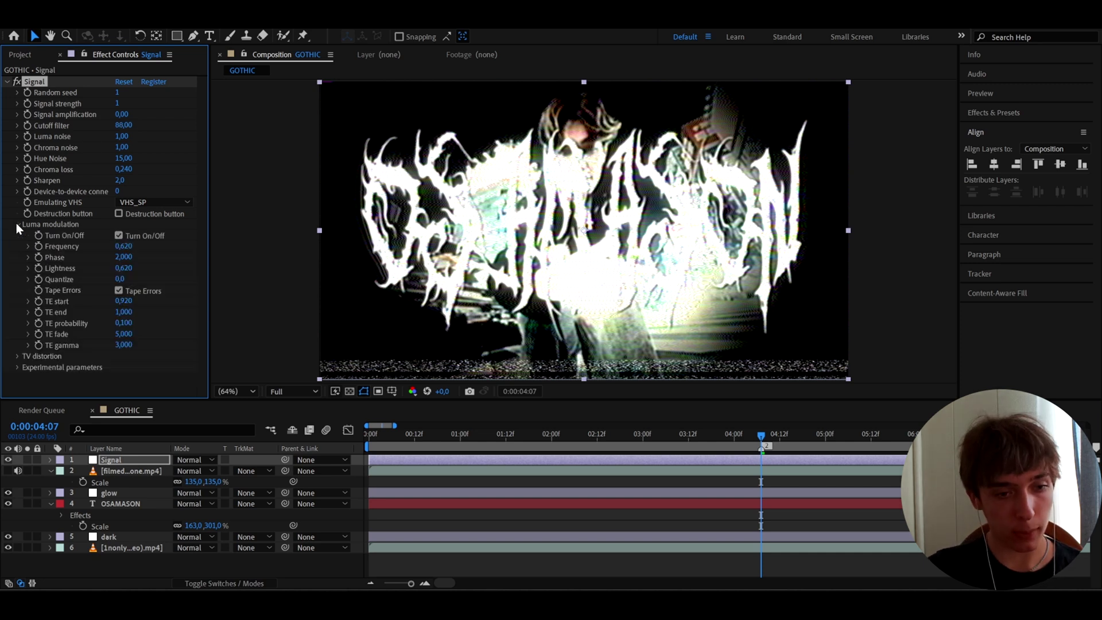
click(119, 236)
click(118, 291)
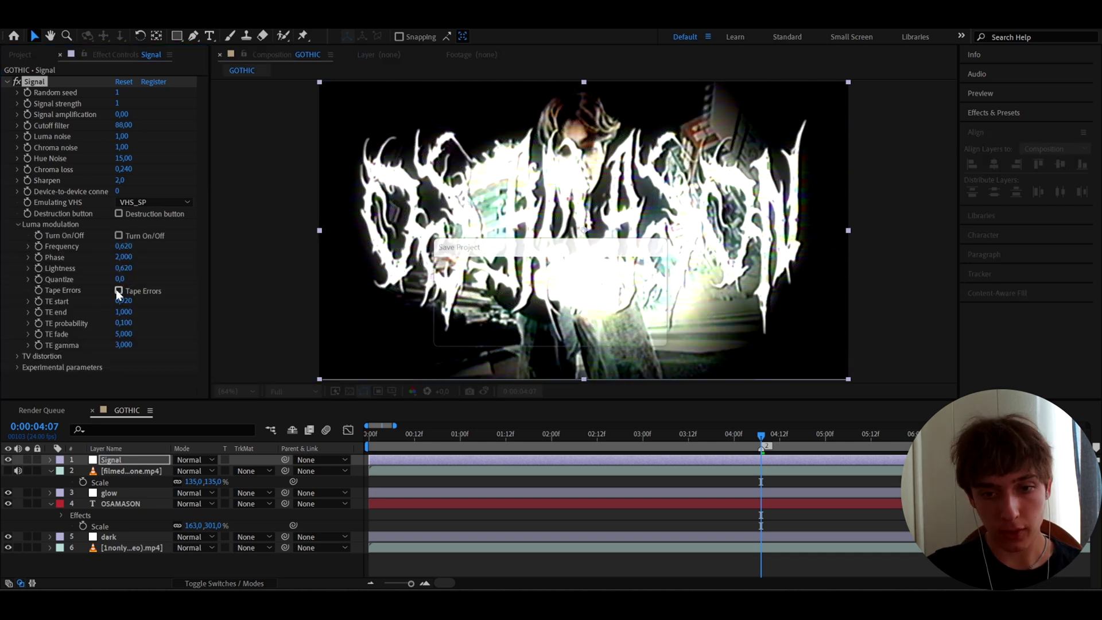
click(9, 462)
click(10, 461)
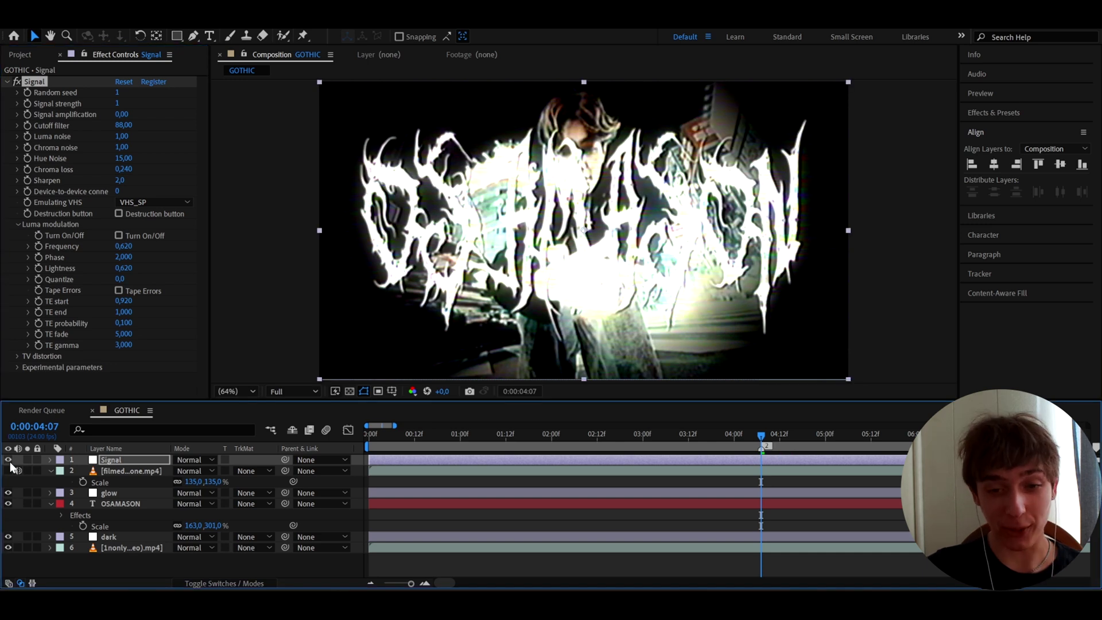
key(ctrl+space)
Apply CC Lens to the Signal layer with size 234 and convergence -200.
text(cc len)
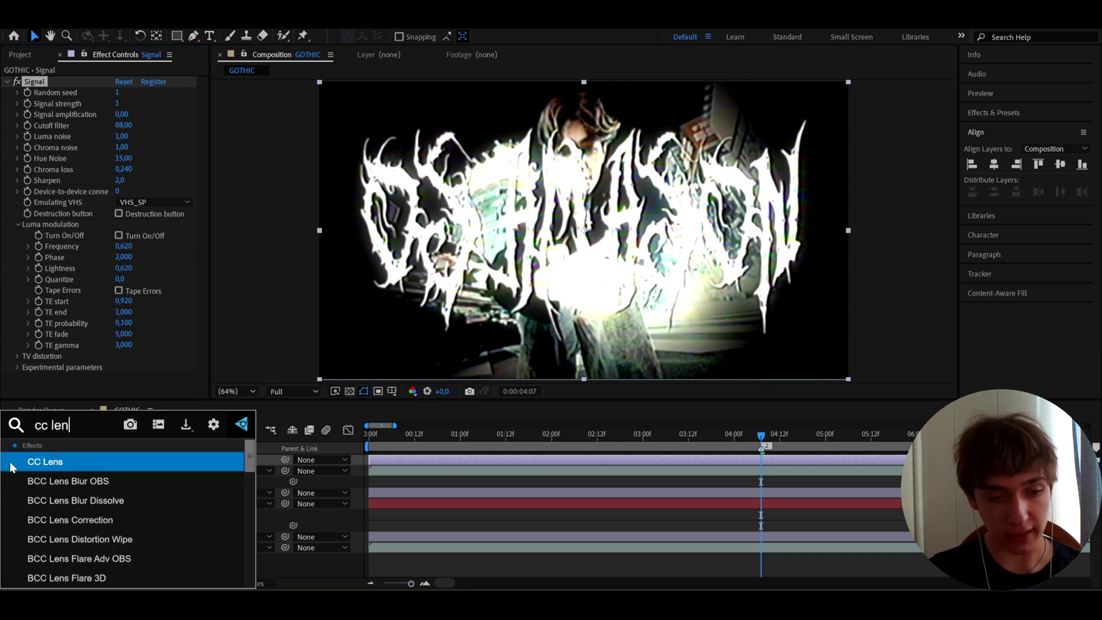
key(Return)
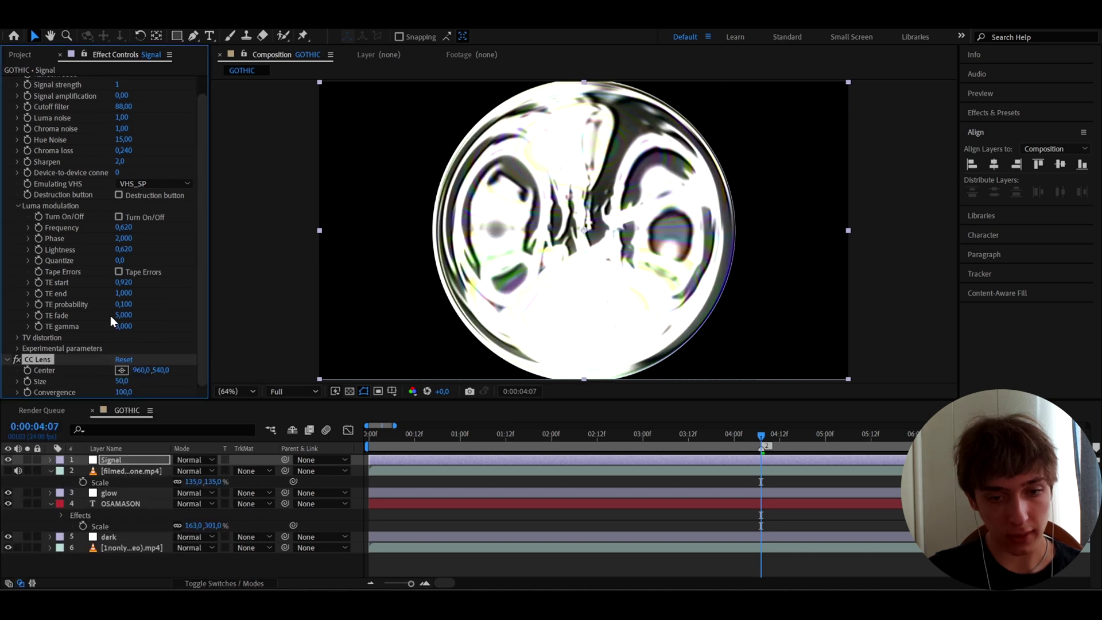
click(121, 381)
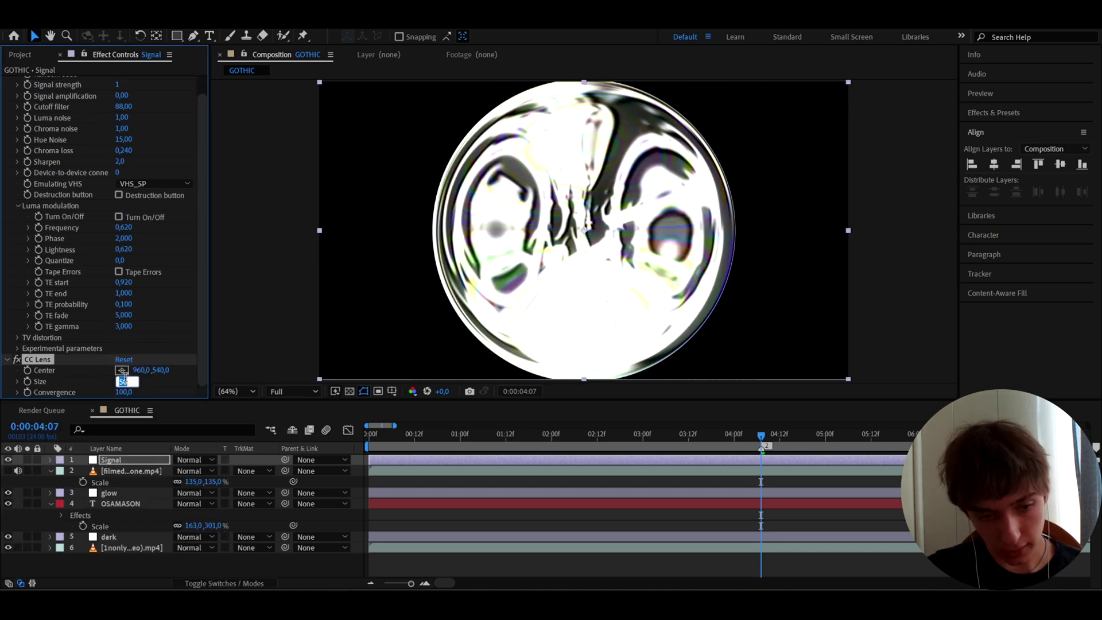
text(234)
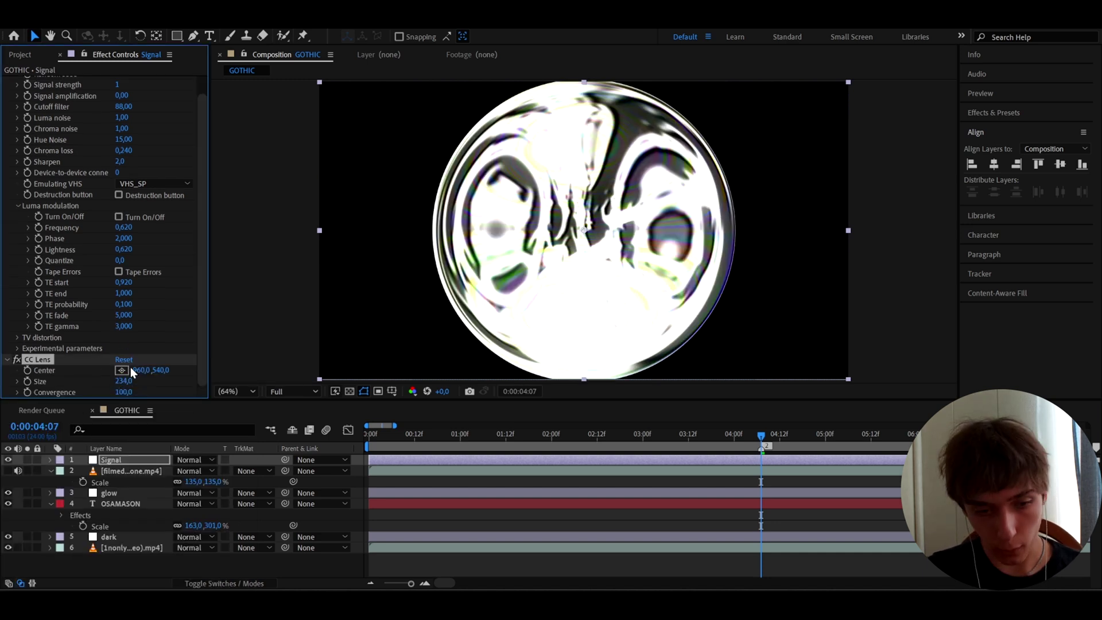
click(125, 392)
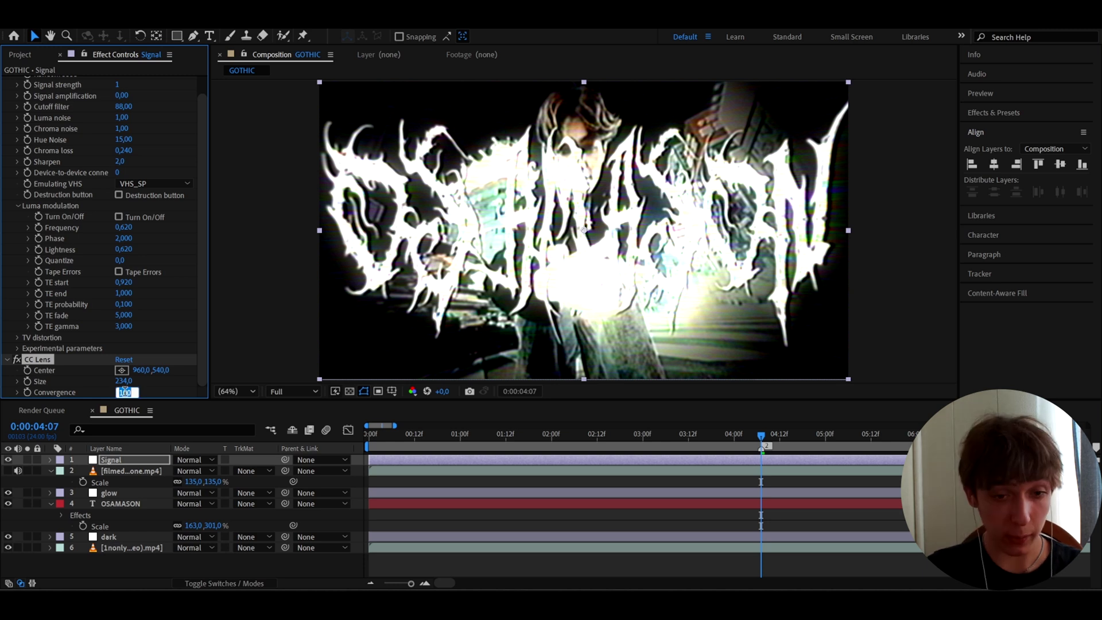
text(-200)
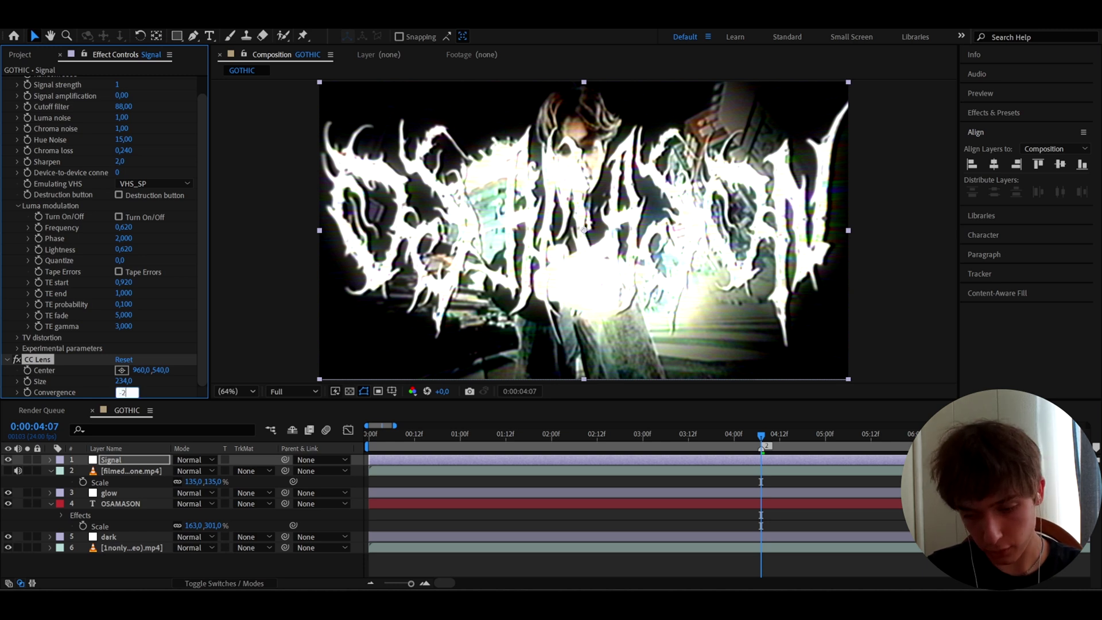
key(Return)
Add a Transform effect and raise its scale to 118.
key(ctrl+space)
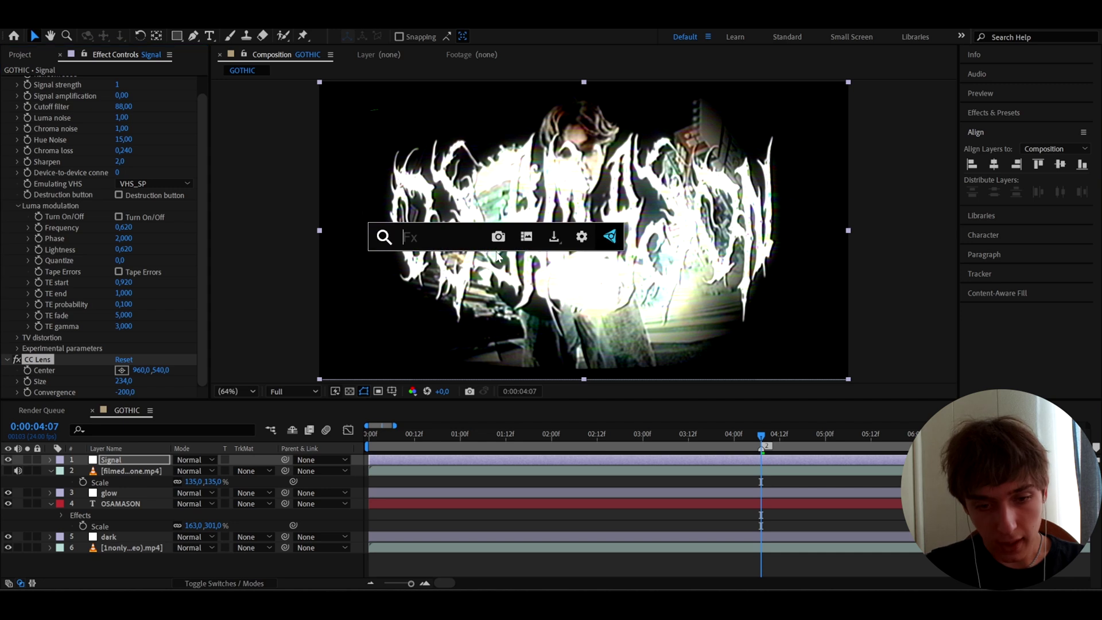
text(tran)
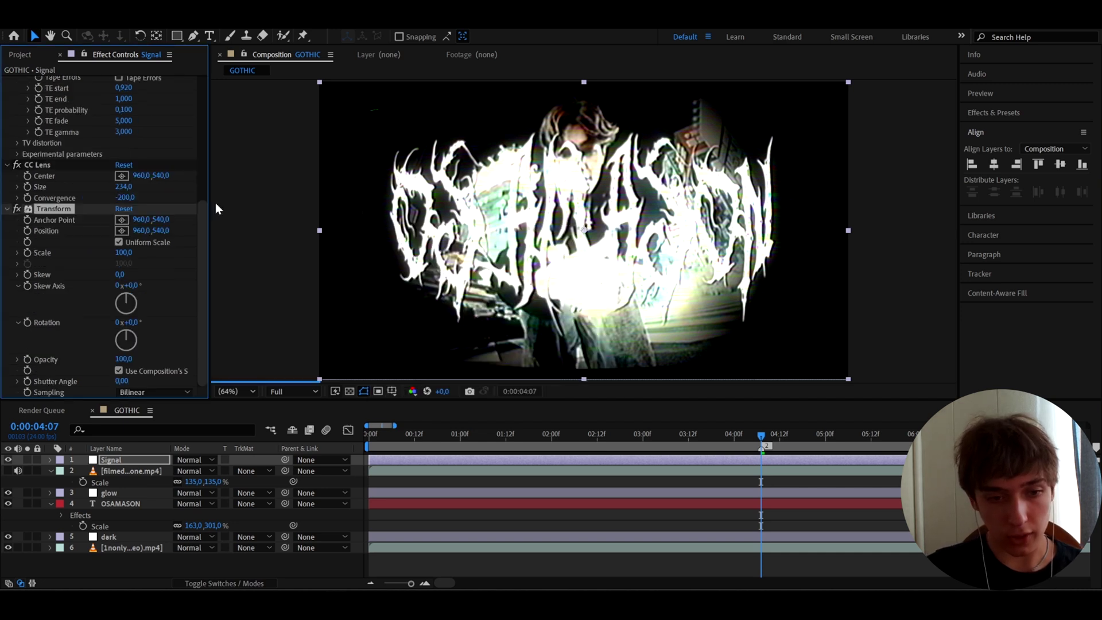
click(124, 252)
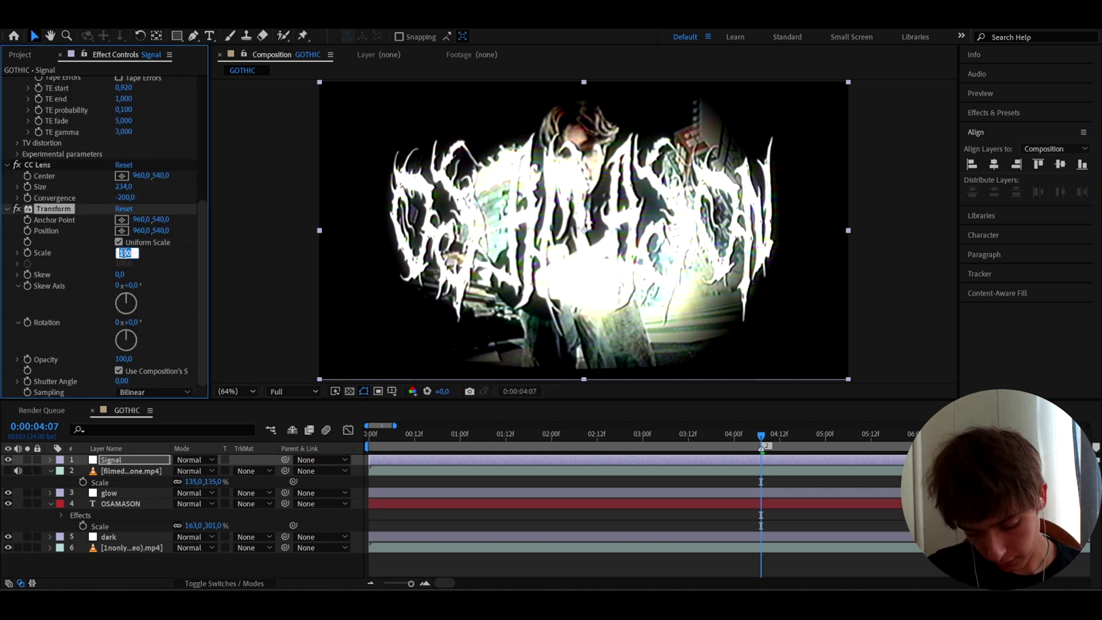
text(118)
key(Return)
Apply S_Hotspots to the Signal layer and set its Threshold to 0.3.
key(ctrl+space)
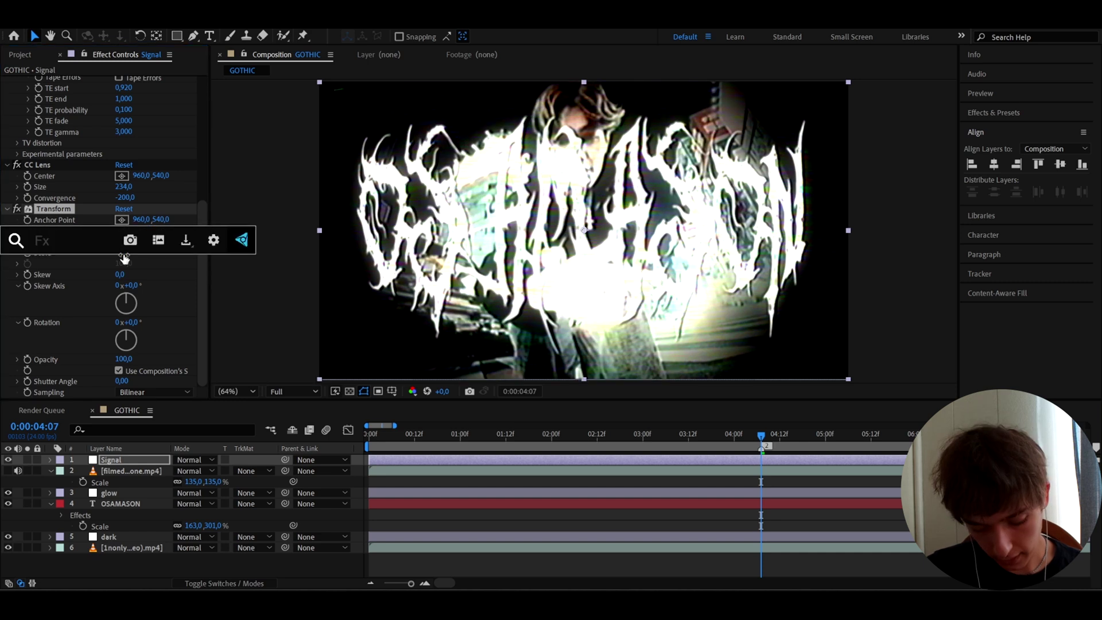
text(s_hot)
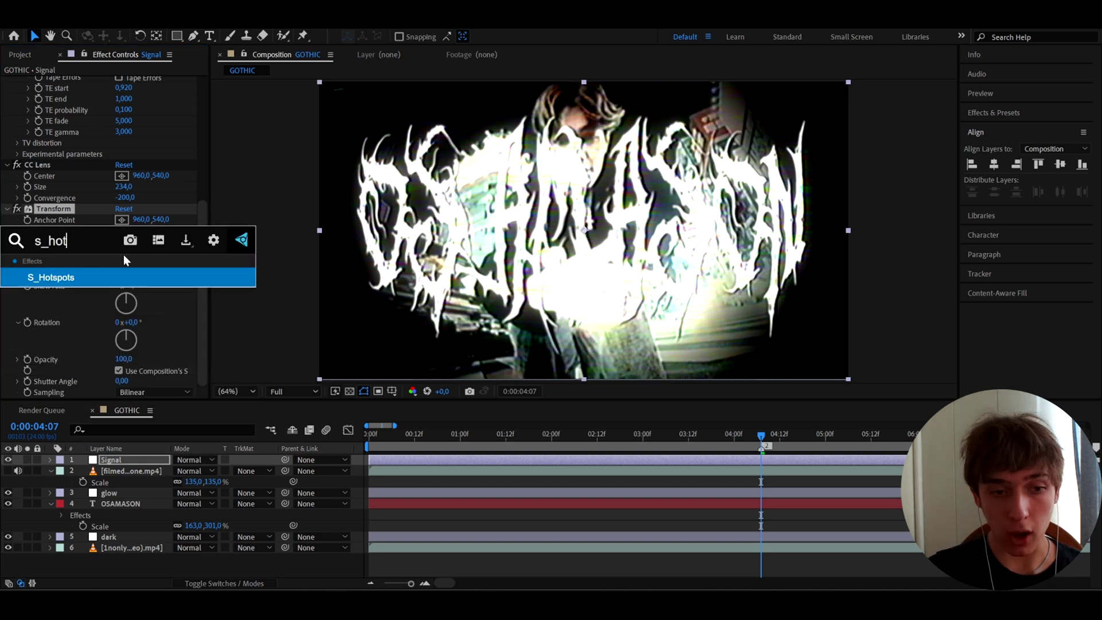
click(95, 278)
click(118, 304)
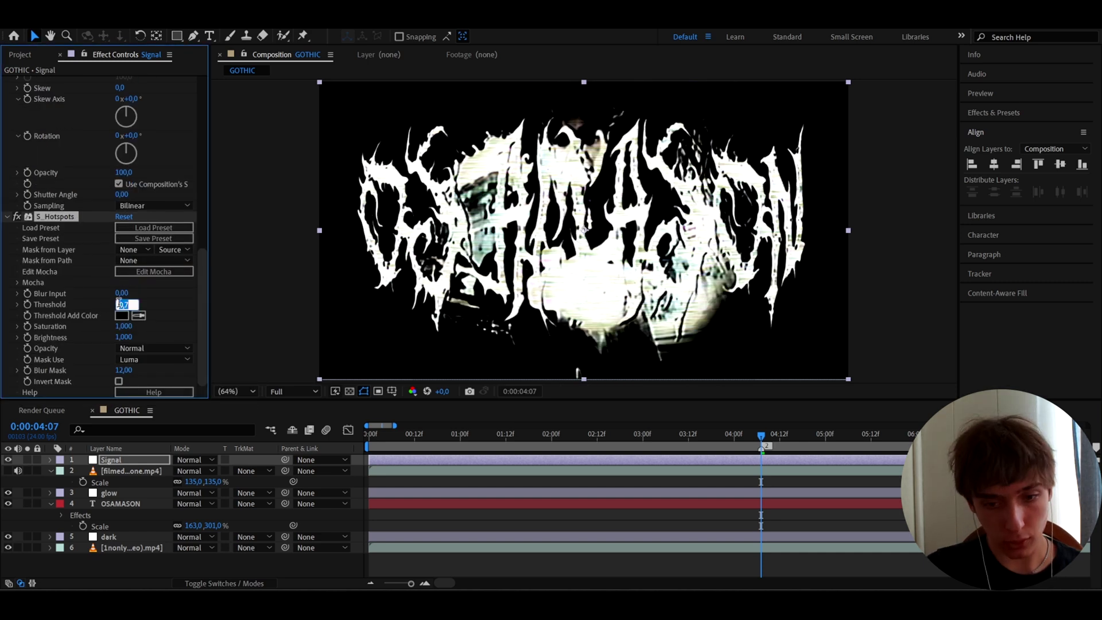
key(Return)
click(675, 480)
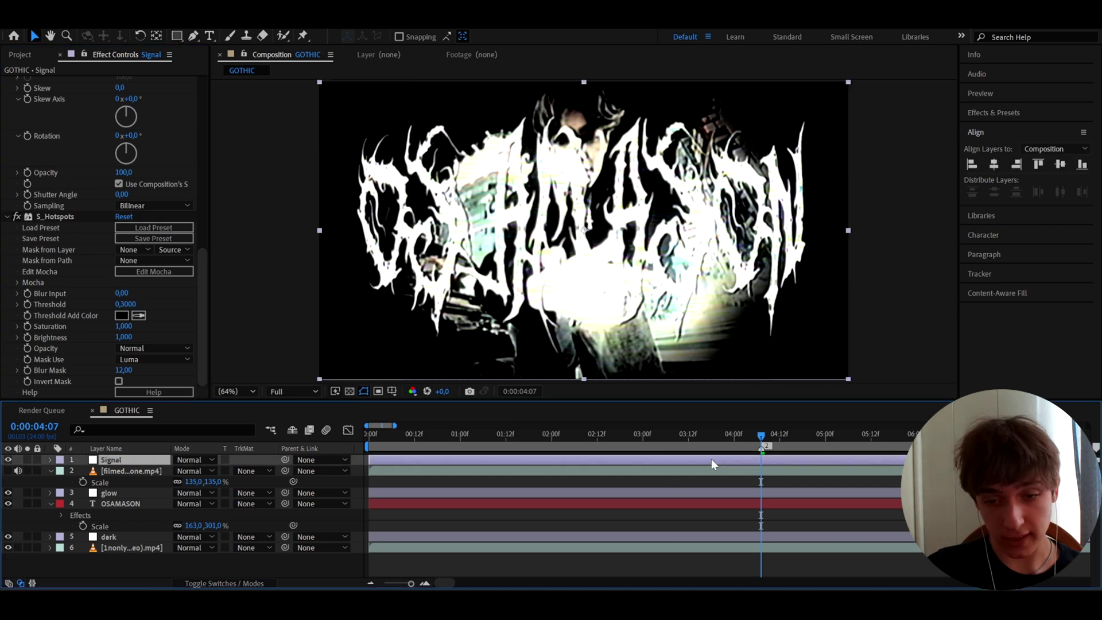
click(104, 471)
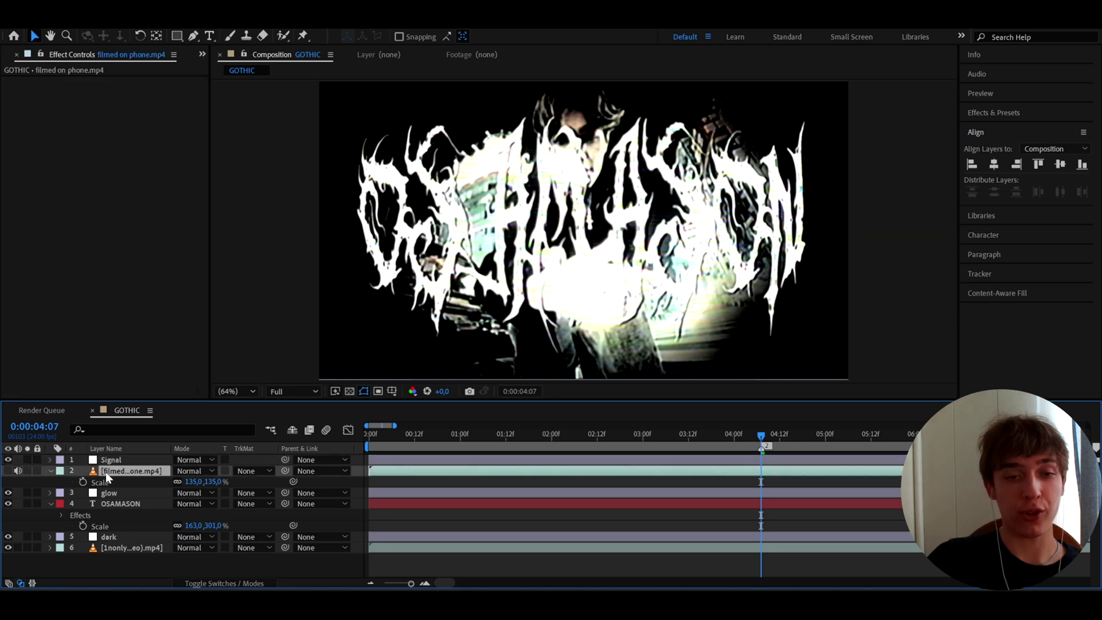
Unhide the filmed on phone layer and scale it down to 127%.
click(8, 471)
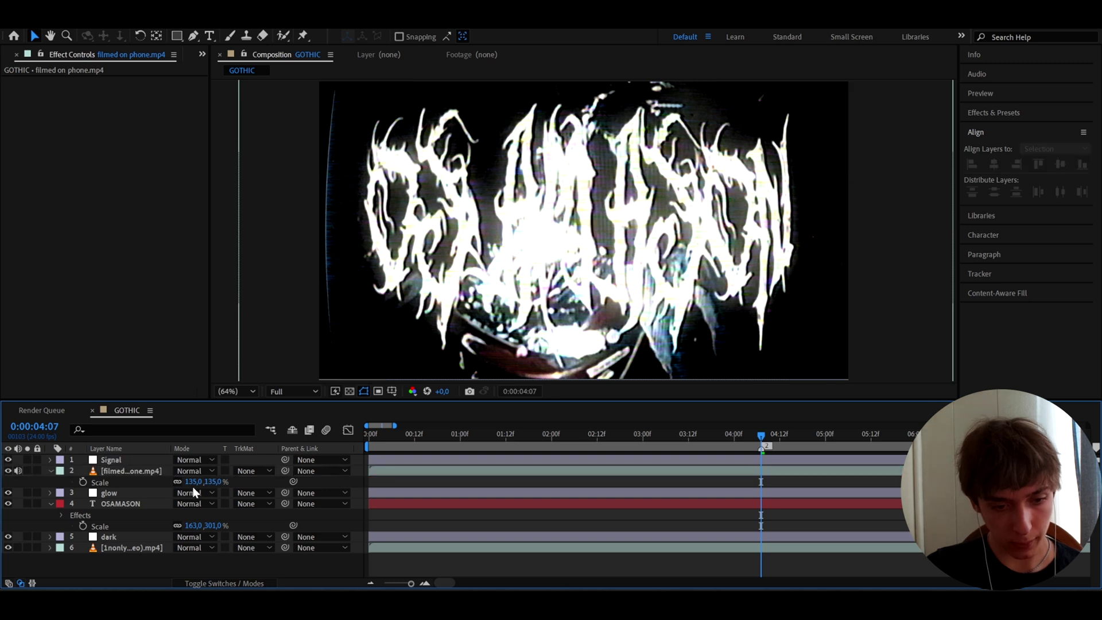
drag(191, 482, 198, 485)
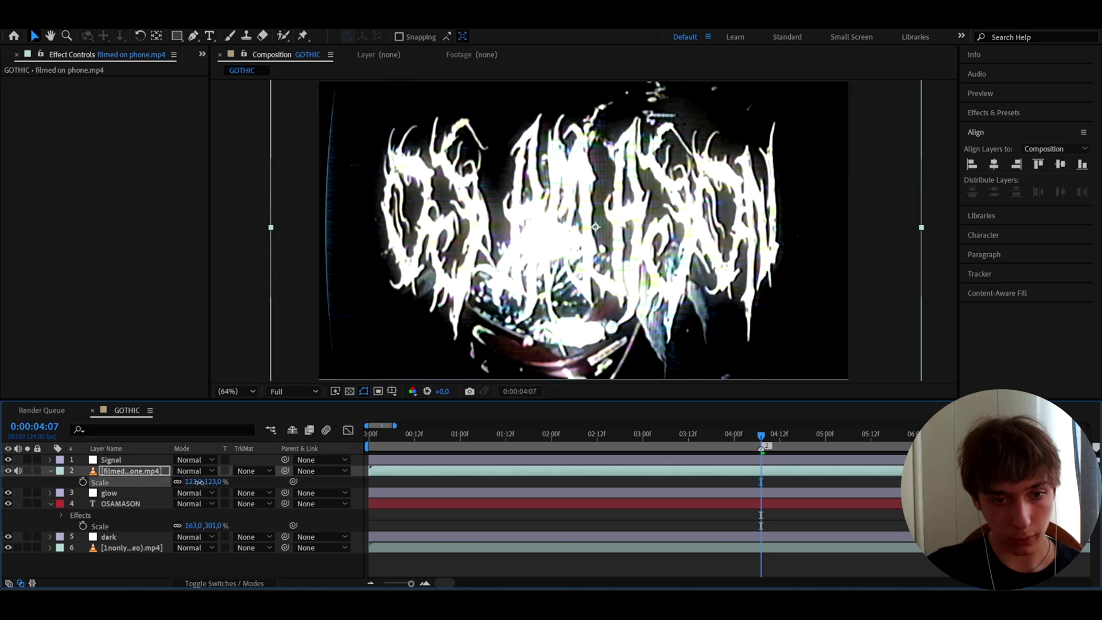
Add an adjustment layer above Signal with Motion Tile at output width 80, then preview.
click(114, 461)
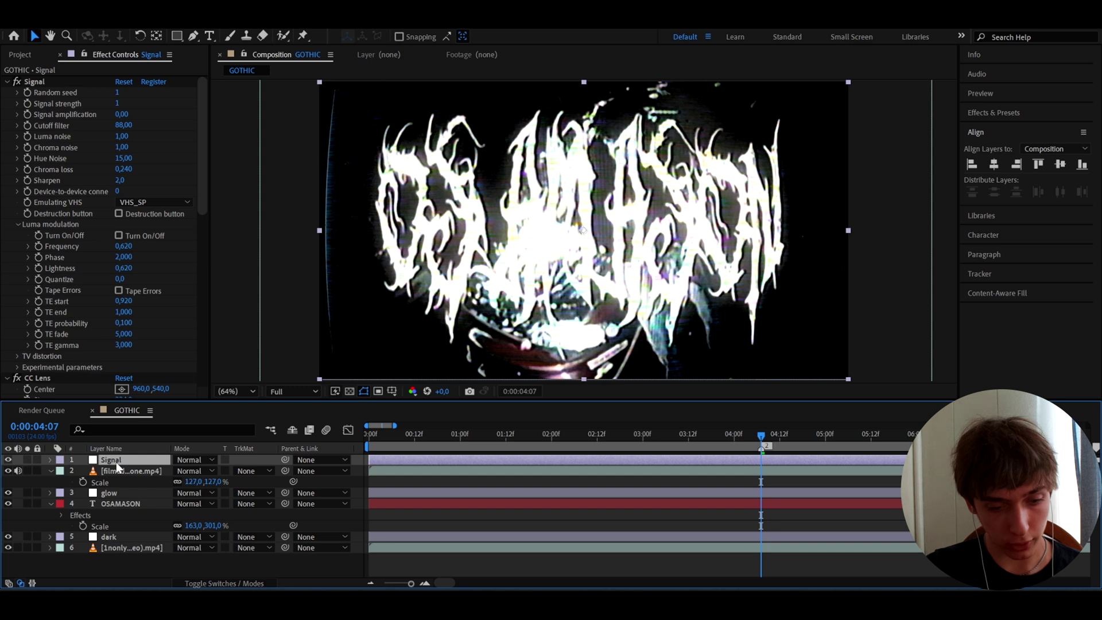
key(ctrl+alt+y)
key(ctrl+space)
text(motio)
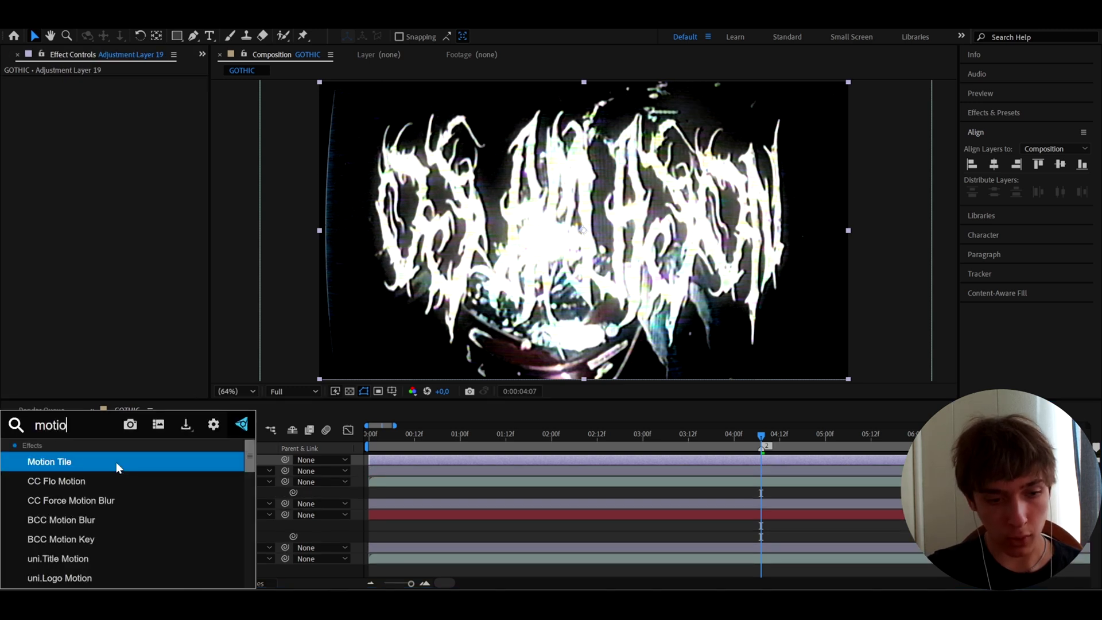
key(Return)
drag(123, 126, 126, 130)
click(542, 488)
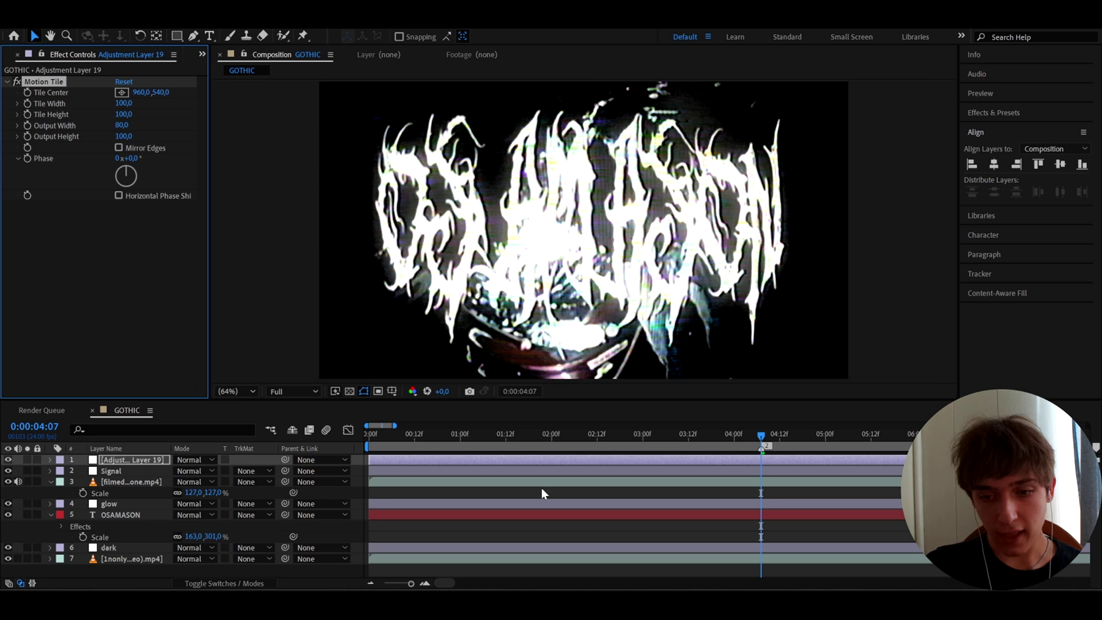
key(space)
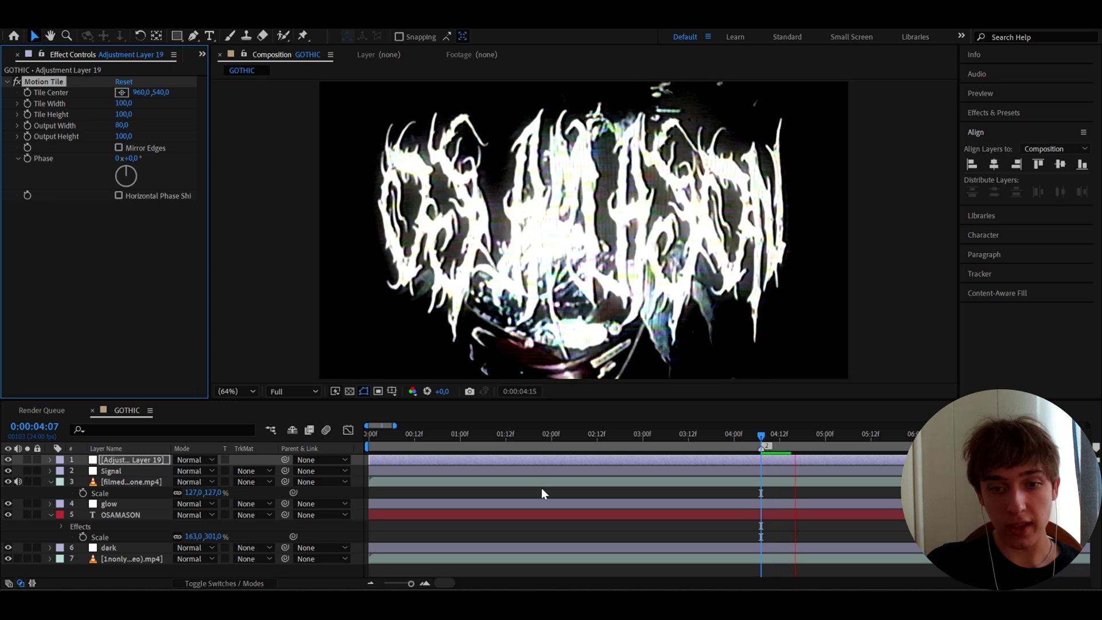